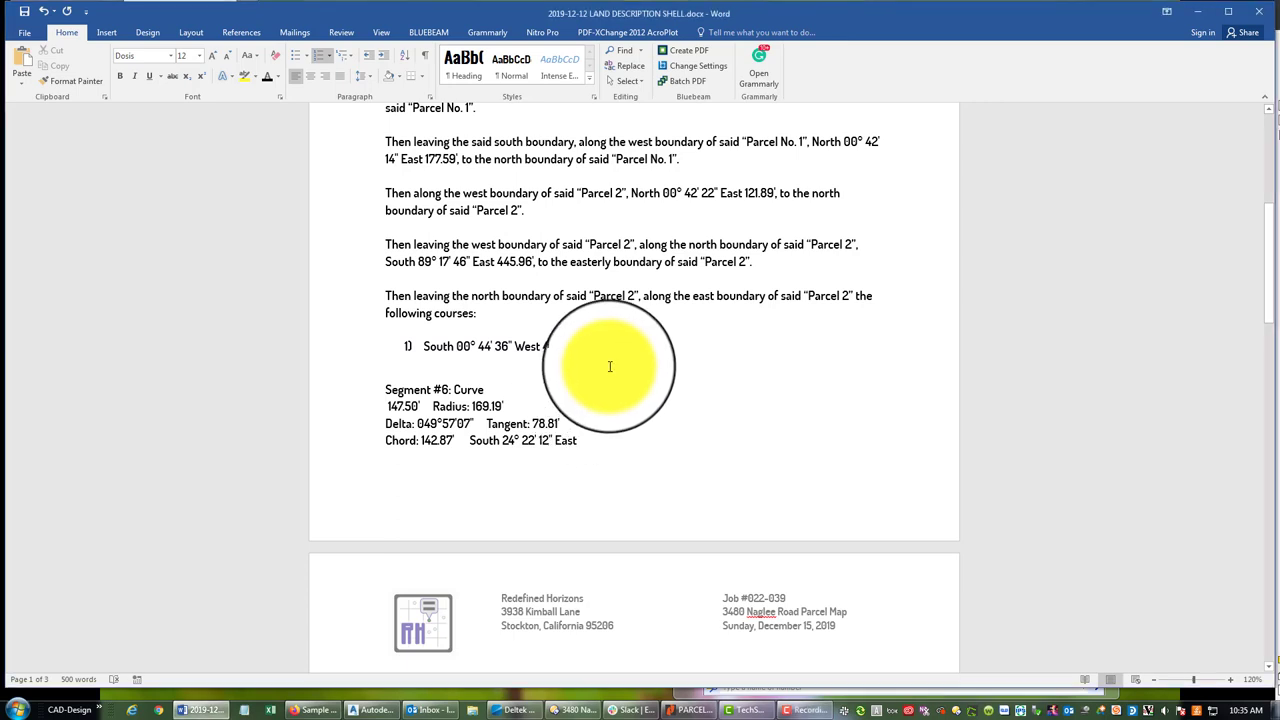
Select the 41.10' distance that closes course 1) South 00° 44' 36" West
{"action": "double_click", "coordinate": [578, 347]}
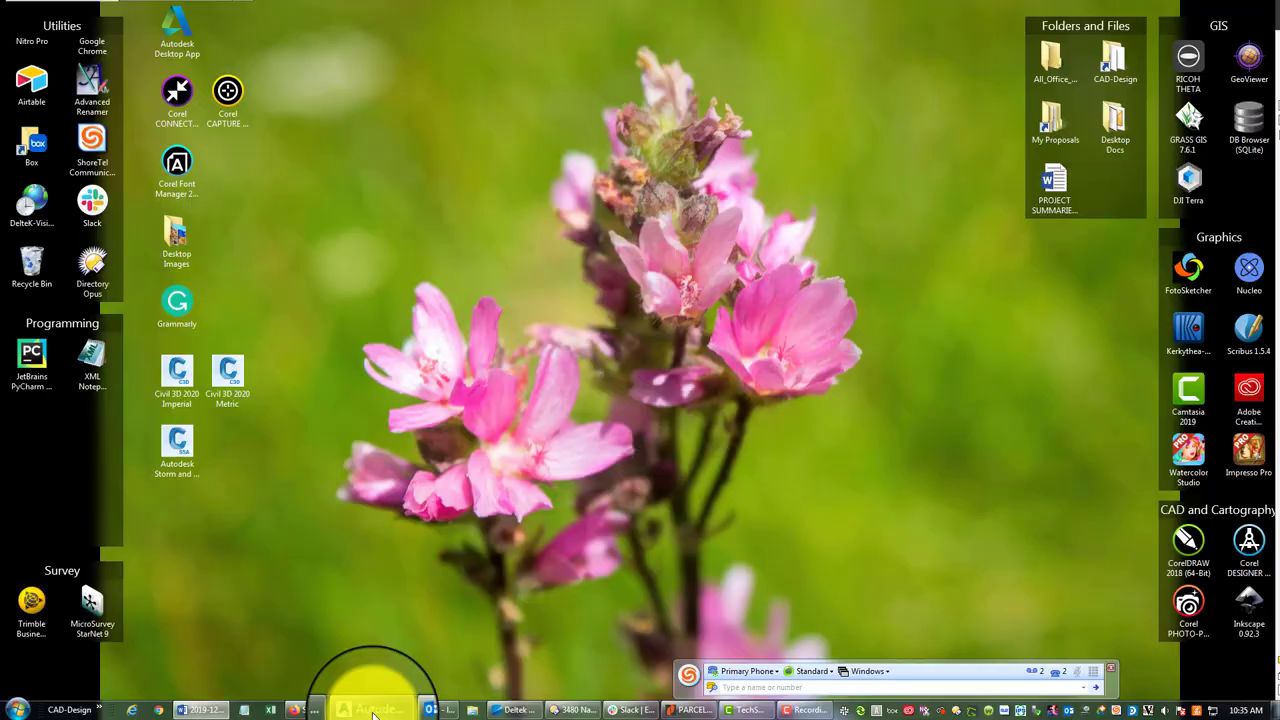
{"action": "left_click", "coordinate": [364, 706]}
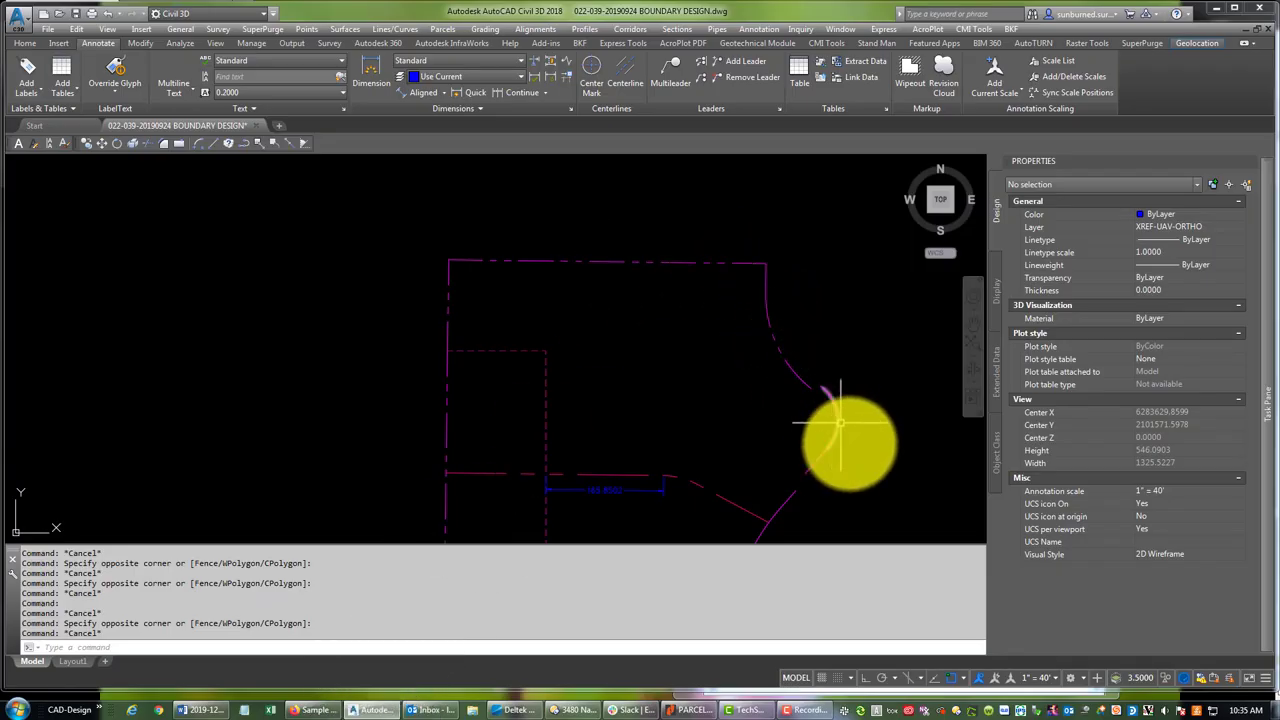
{"action": "left_click", "coordinate": [775, 308]}
{"action": "left_click", "coordinate": [750, 318]}
{"action": "key", "text": "Escape"}
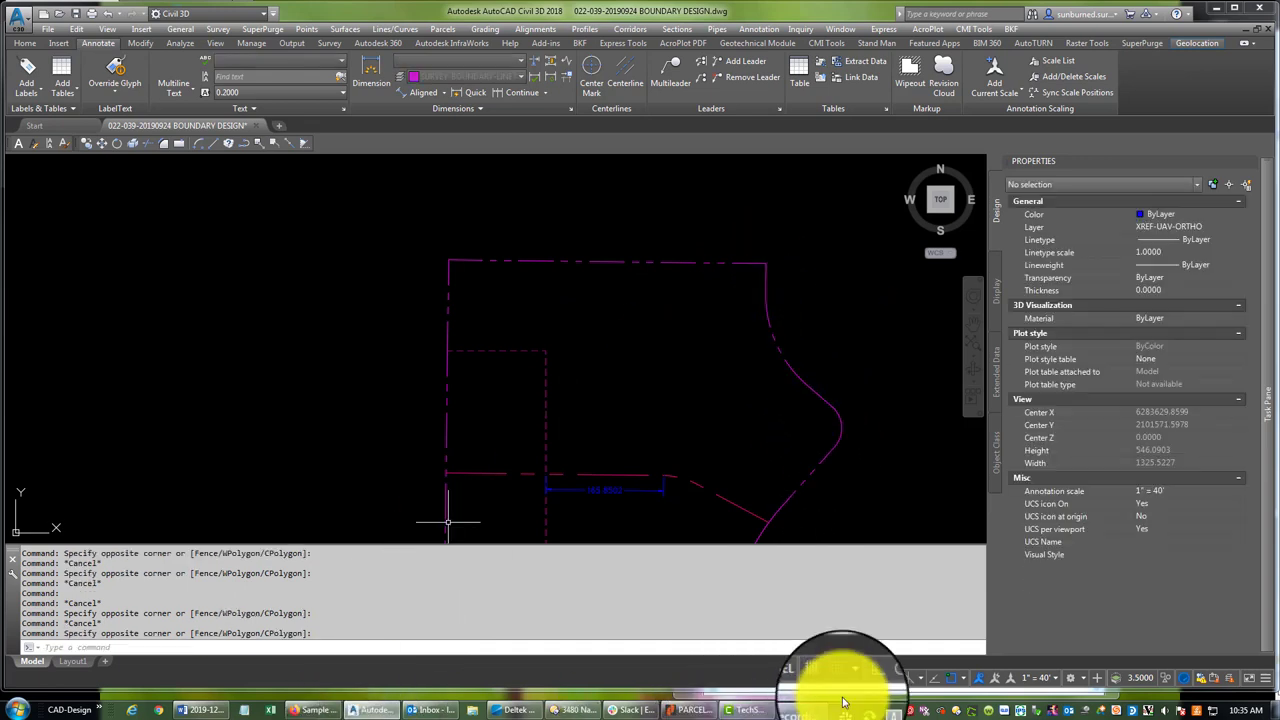
{"action": "left_click", "coordinate": [200, 709]}
{"action": "type", "text": "41.10"}
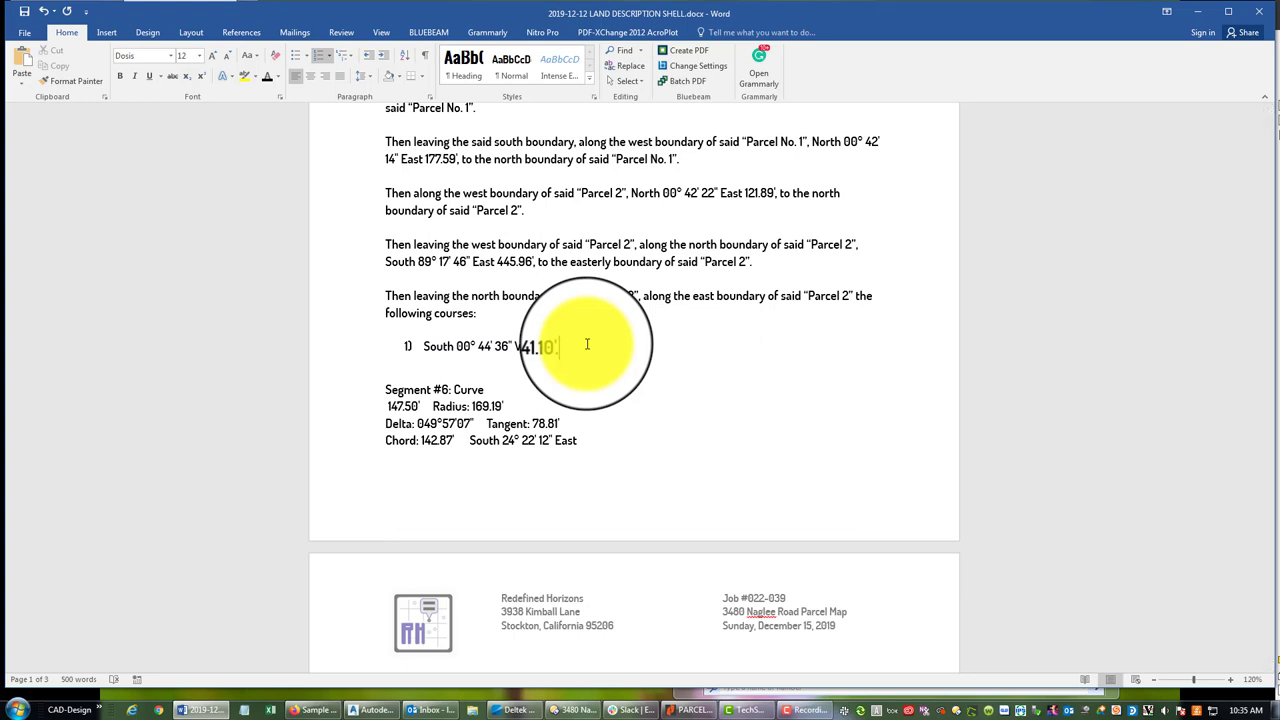
Add course 2) below course 1, reading 'Along a tanget curve'
{"action": "key", "text": "Return"}
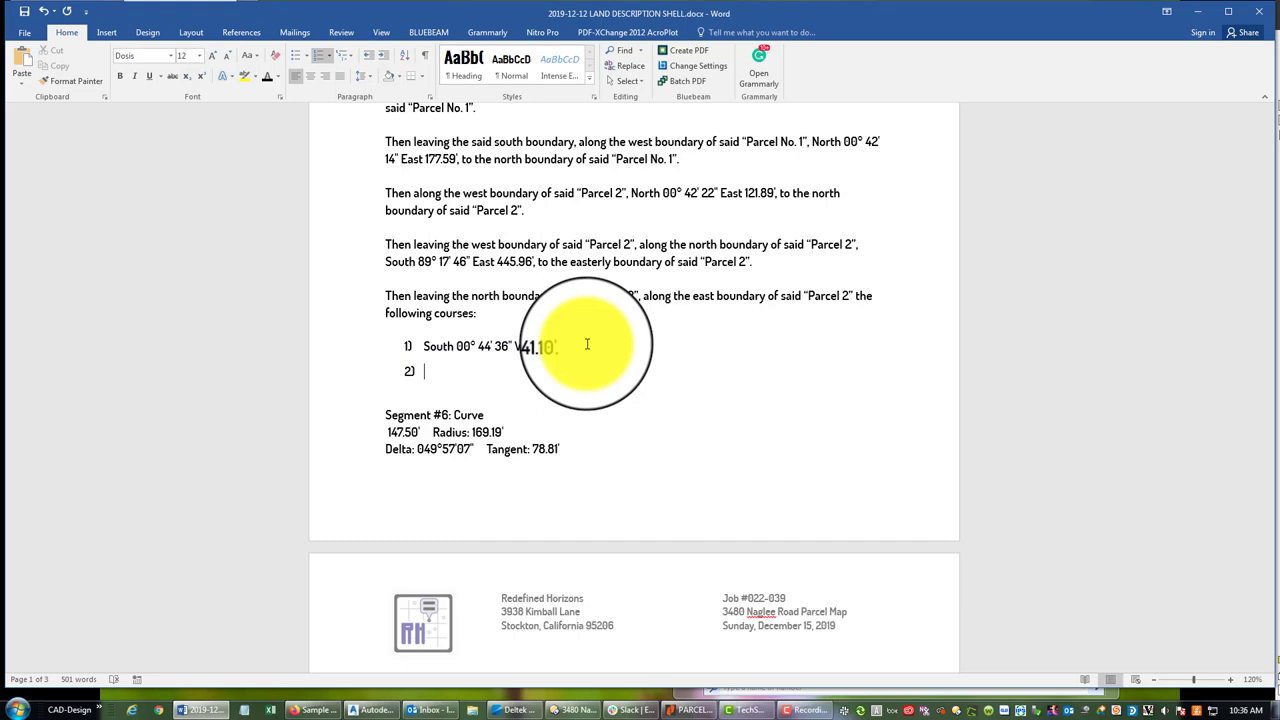
{"action": "type", "text": "T"}
{"action": "key", "text": "BackSpace"}
{"action": "type", "text": "Along a tanget"}
{"action": "type", "text": "curve"}
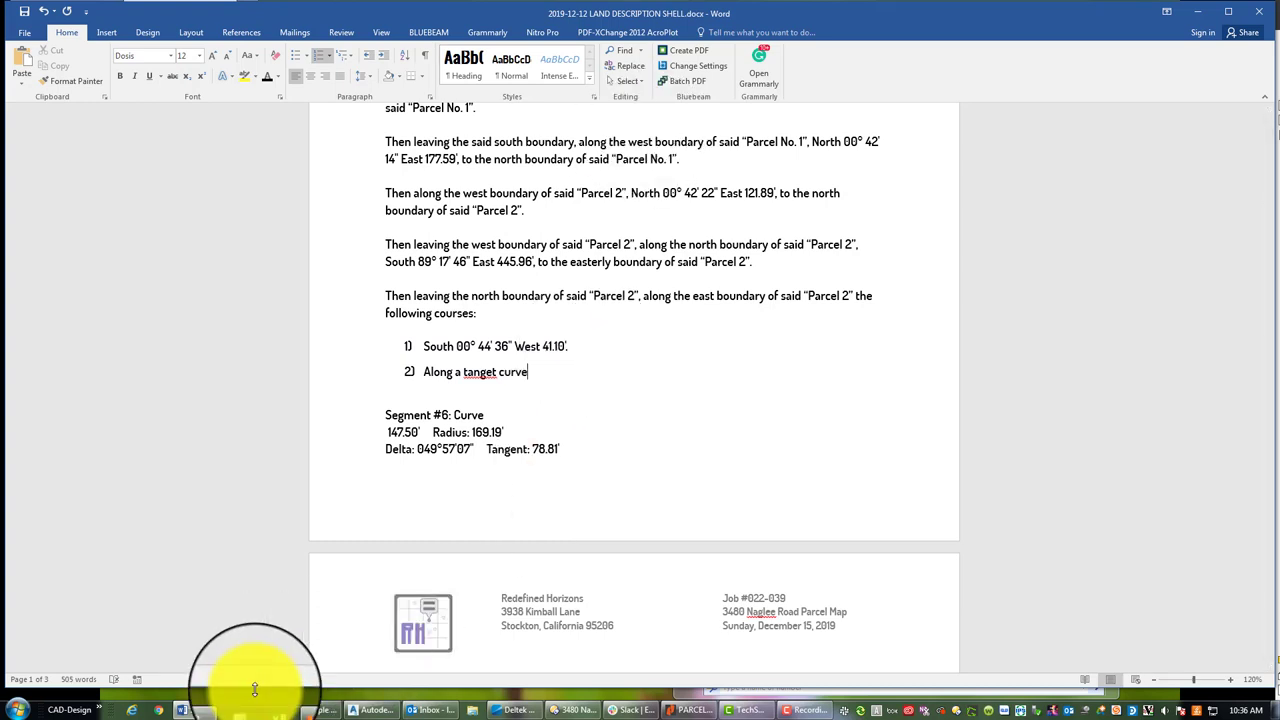
{"action": "left_click", "coordinate": [389, 711]}
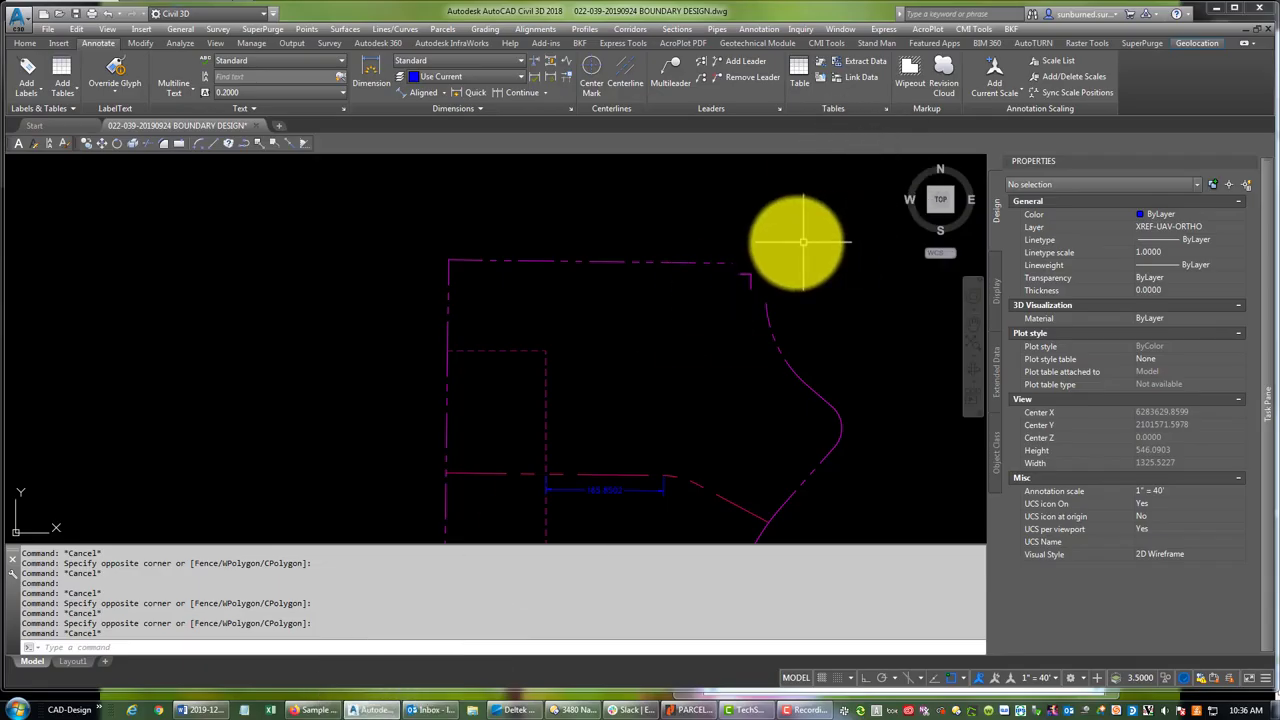
{"action": "left_click", "coordinate": [765, 279]}
{"action": "left_click", "coordinate": [766, 252]}
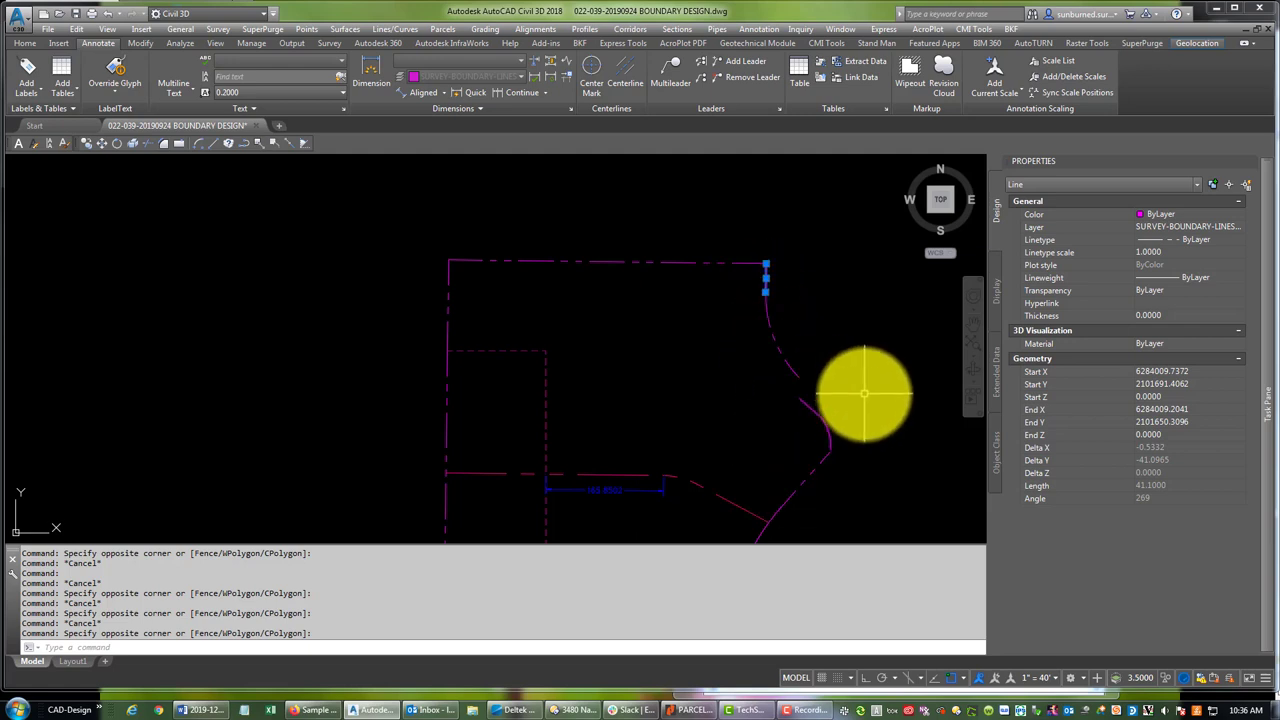
{"action": "left_click", "coordinate": [222, 712]}
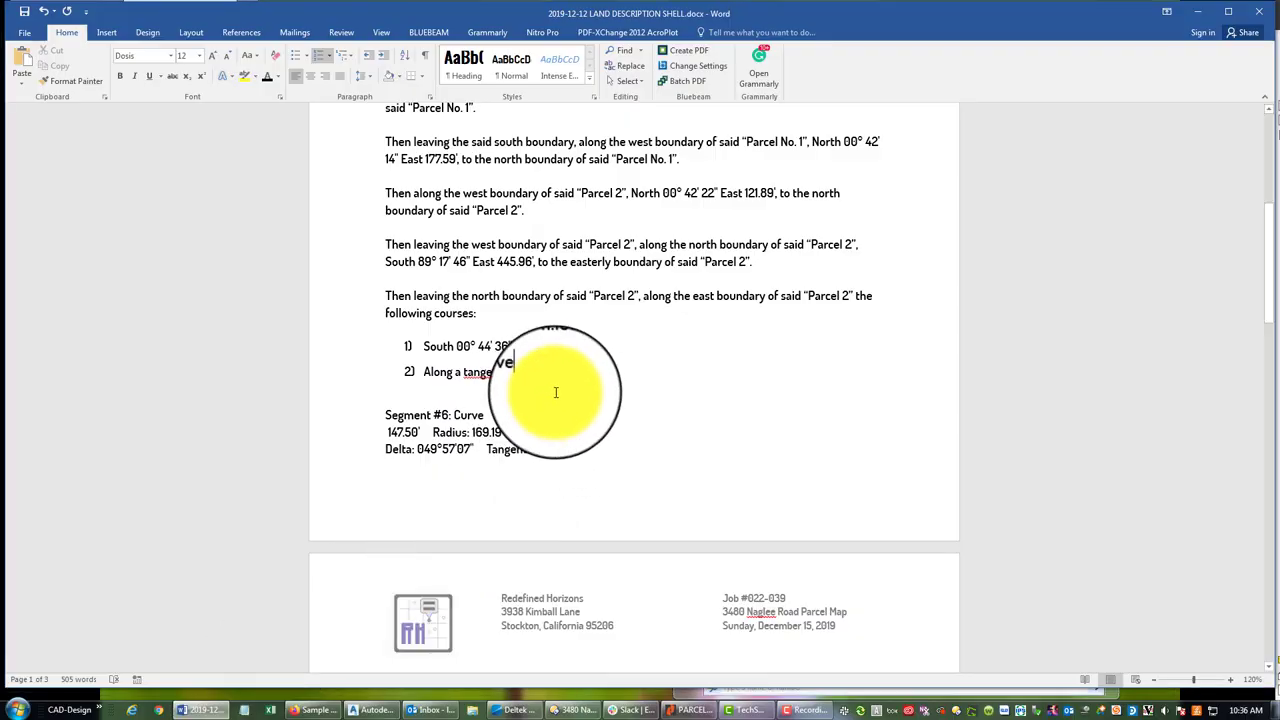
Describe course 2 as a left curve: arc length 147.50', radius 169.19', central angle 49°57'07"
{"action": "type", "text": "to the left"}
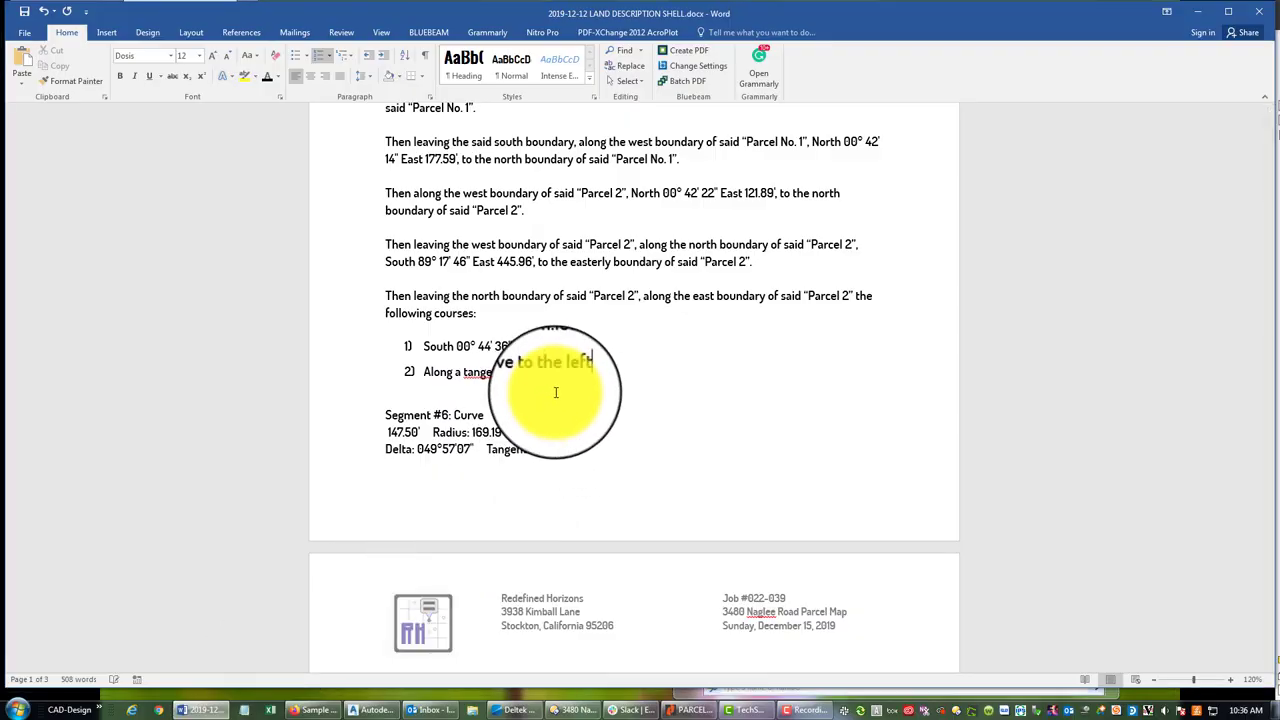
{"action": "type", "text": "."}
{"action": "type", "text": "n"}
{"action": "type", "text": "d length of "}
{"action": "type", "text": "147"}
{"action": "type", "text": ".50"}
{"action": "type", "text": "'. Said curve "}
{"action": "type", "text": "has a ra"}
{"action": "type", "text": "dius of 169.19"}
{"action": "type", "text": "' and a centra"}
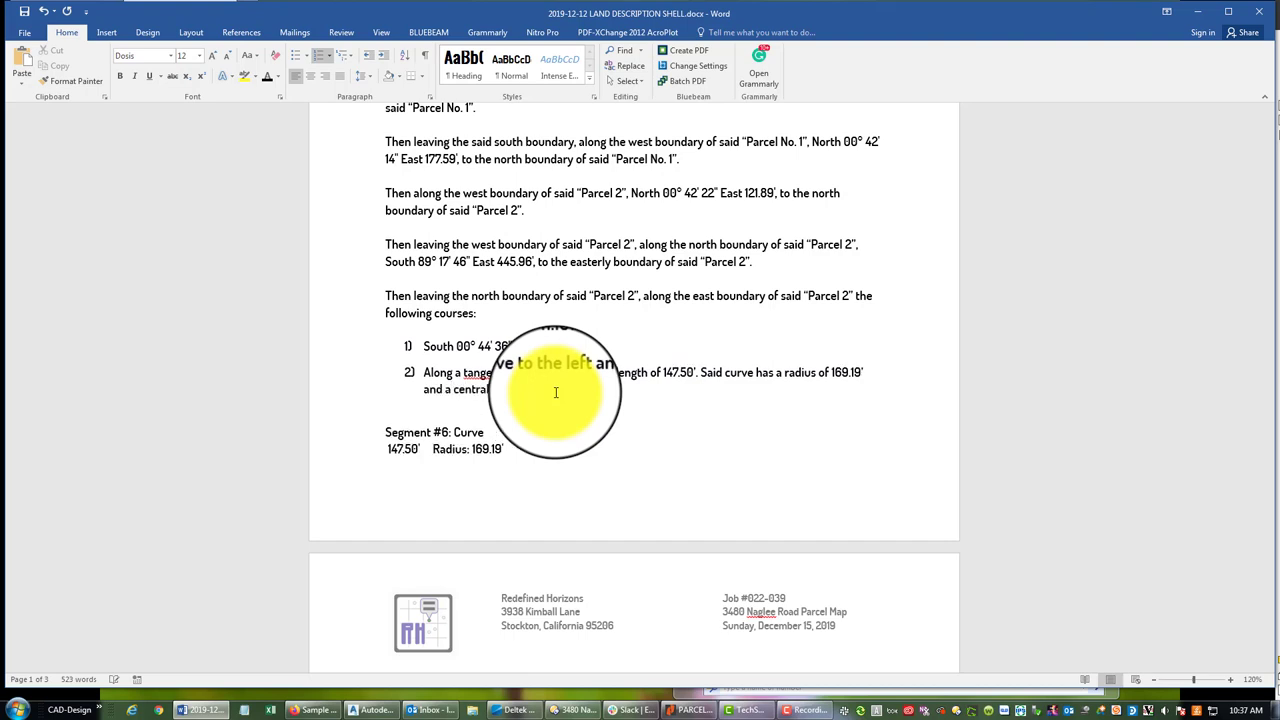
{"action": "type", "text": "l angle of"}
{"action": "scroll", "coordinate": [618, 510], "scroll_direction": "down", "scroll_amount": 3}
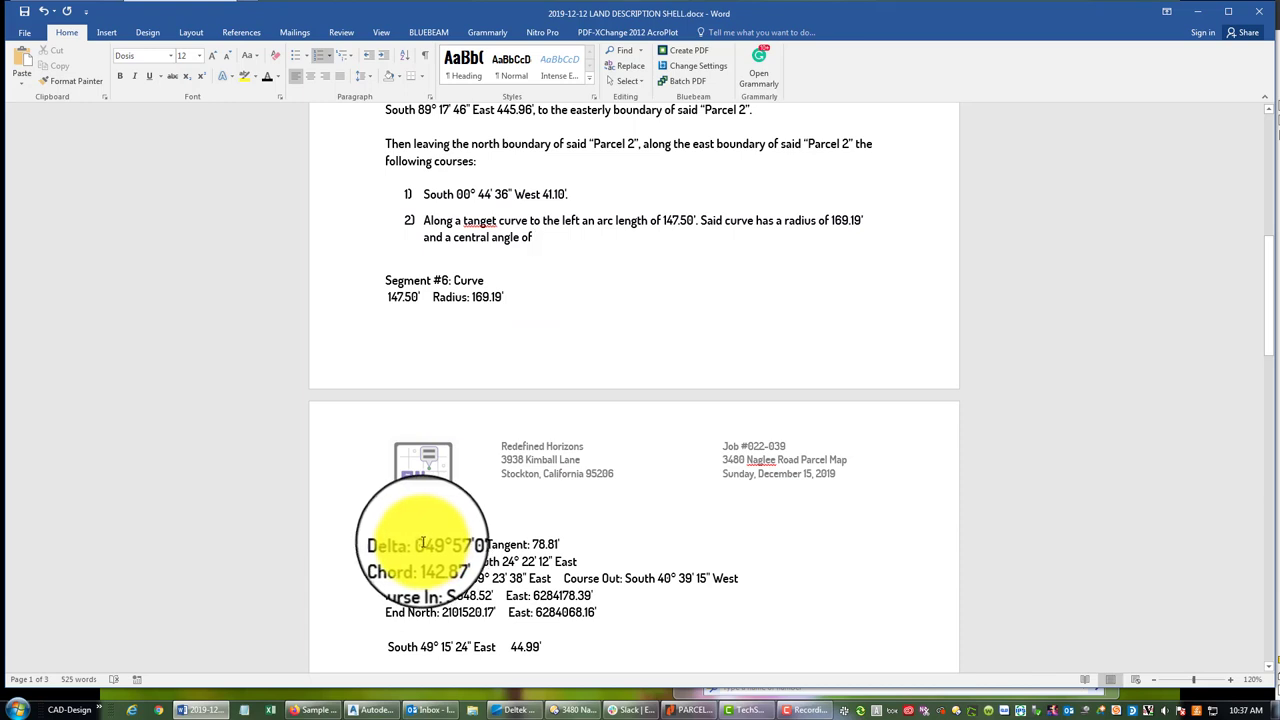
{"action": "left_click_drag", "start_coordinate": [428, 543], "coordinate": [475, 542]}
{"action": "key", "text": "ctrl+c"}
{"action": "left_click", "coordinate": [576, 240]}
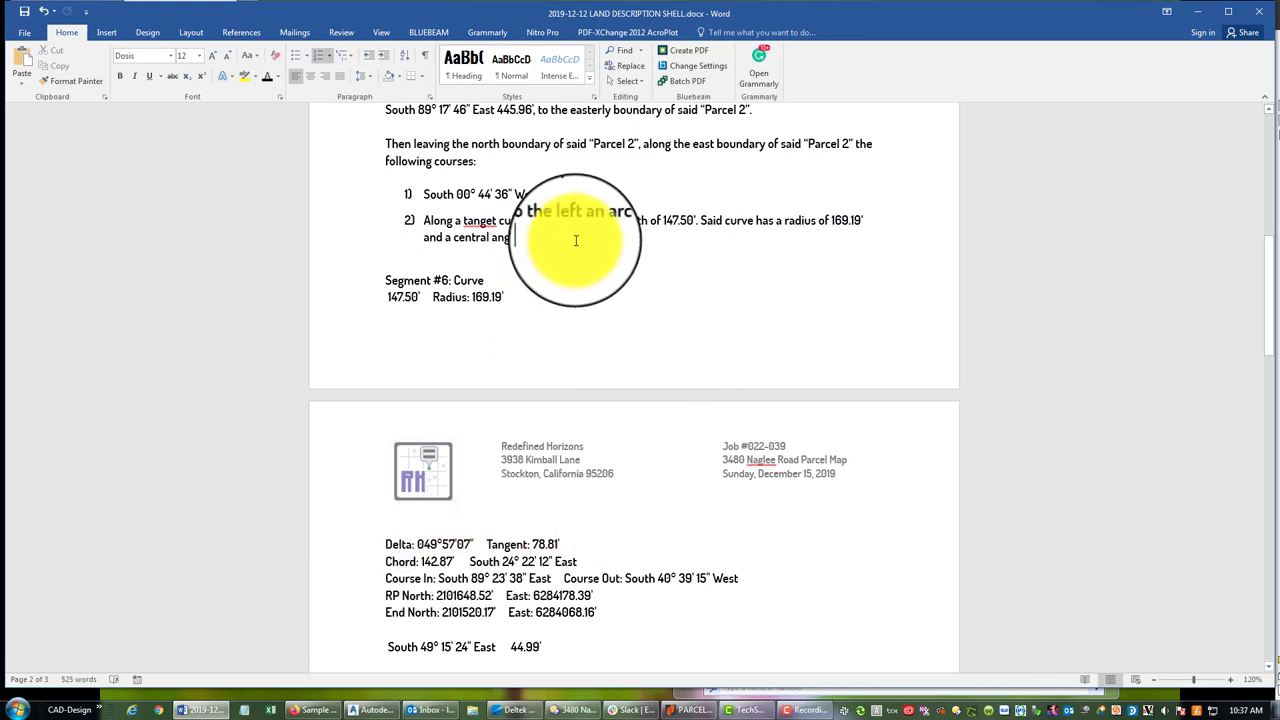
{"action": "key", "text": "ctrl+v"}
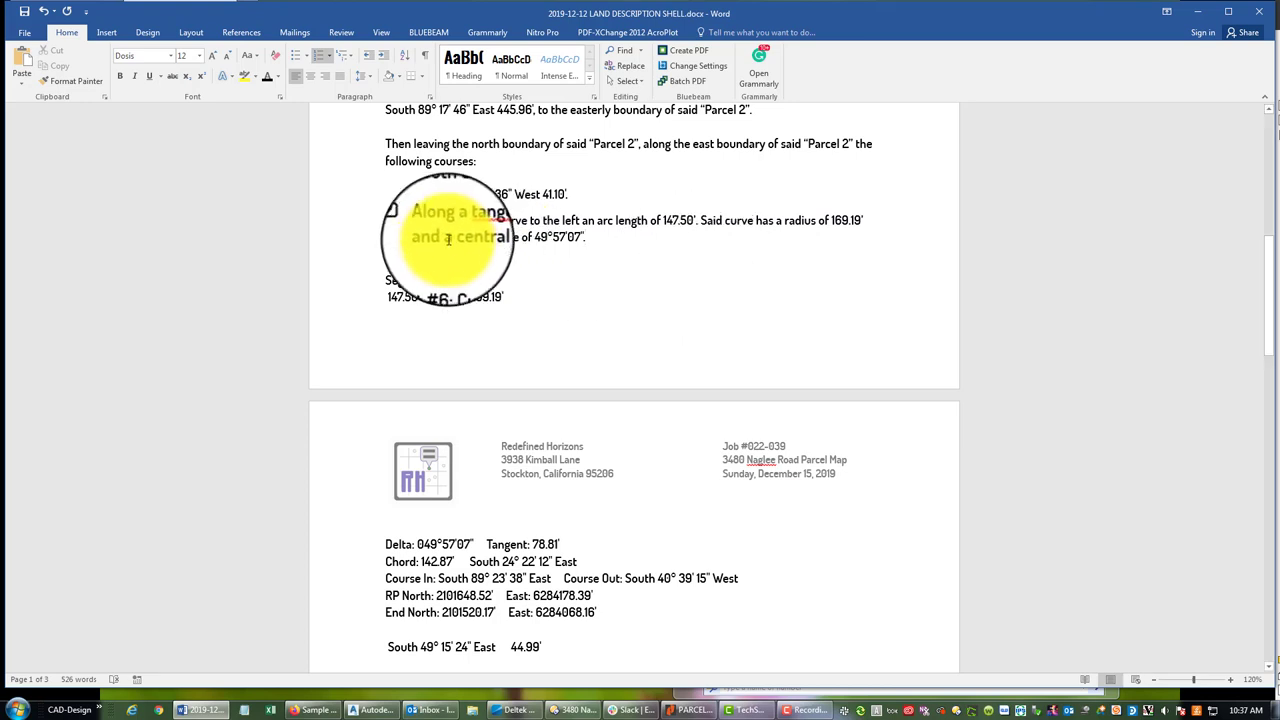
{"action": "key", "text": "BackSpace"}
{"action": "key", "text": "BackSpace"}
{"action": "key", "text": "BackSpace"}
{"action": "key", "text": "BackSpace"}
{"action": "key", "text": "BackSpace"}
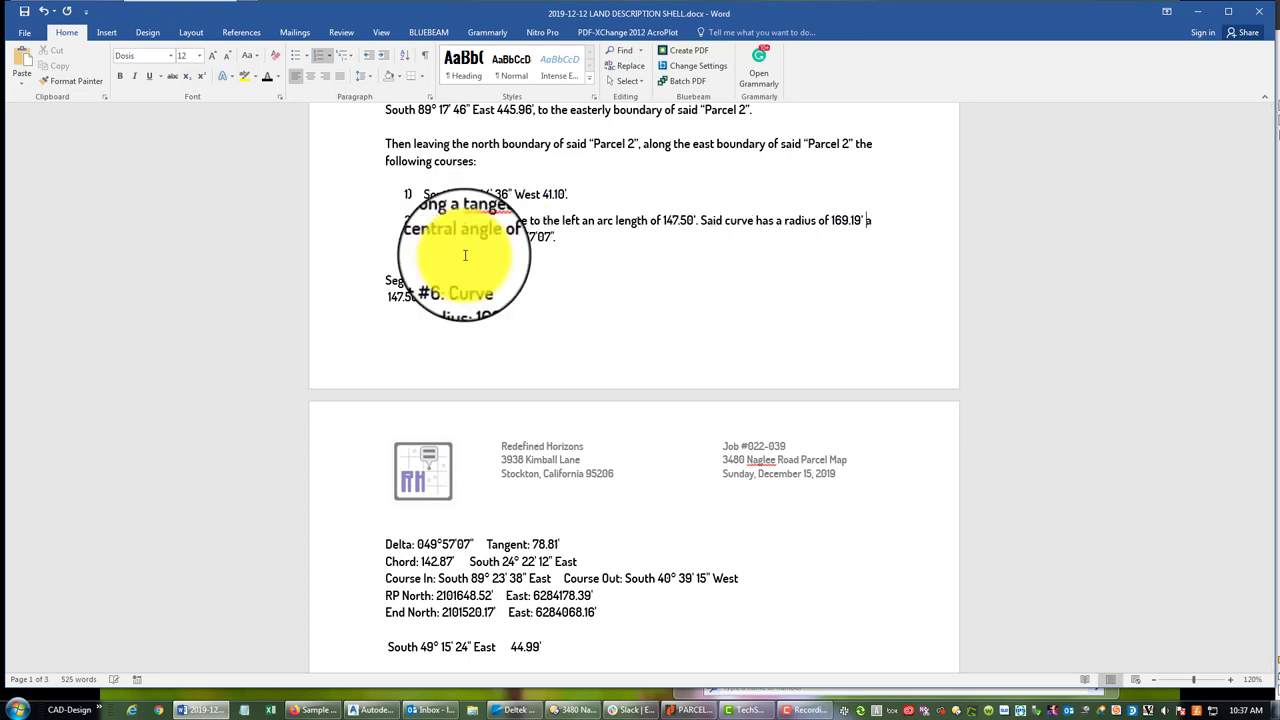
Add a chord bearing of South 24° 22' 12" East to course 2, pasted from the curve data
{"action": "type", "text": ","}
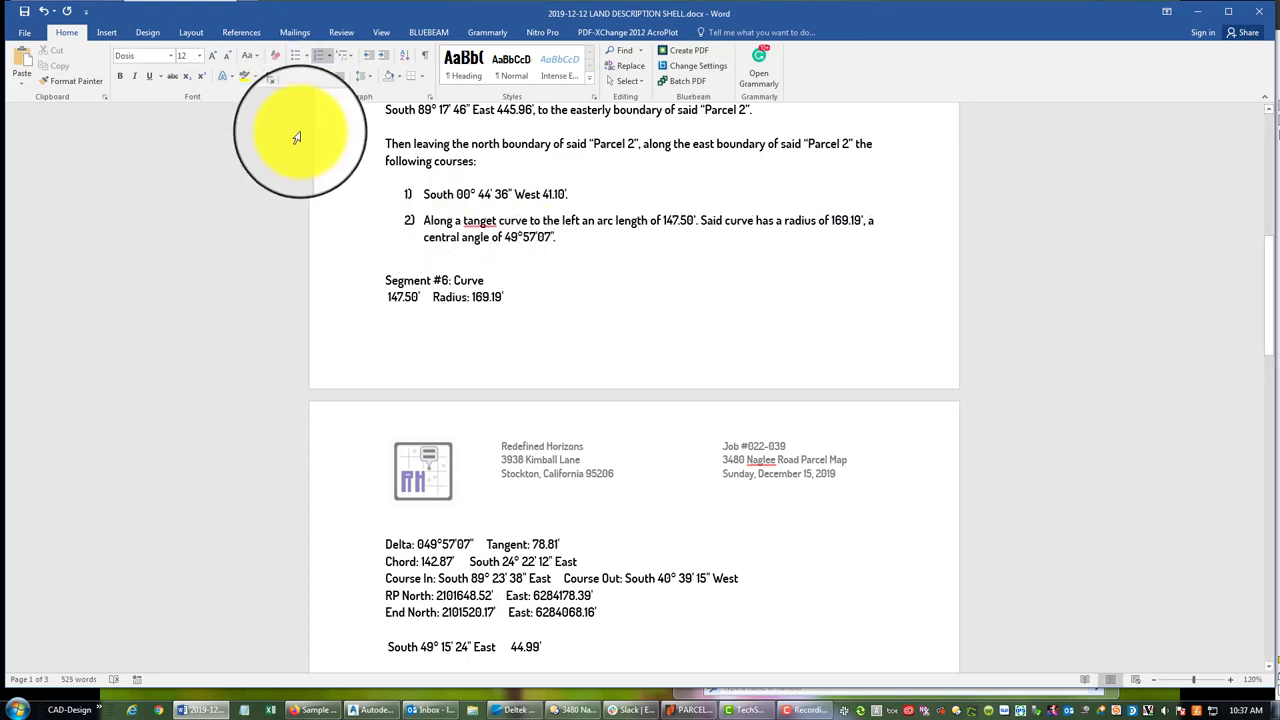
{"action": "key", "text": "Left"}
{"action": "type", "text": "and a chord b"}
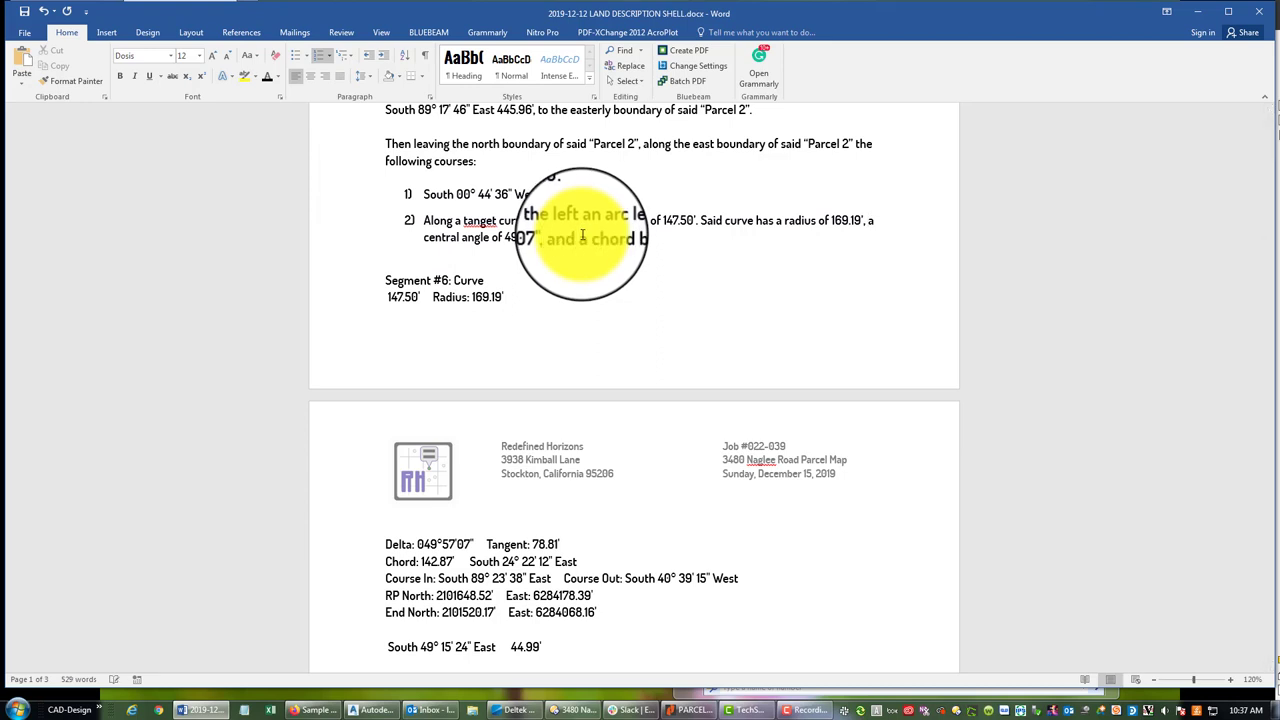
{"action": "type", "text": "earing of"}
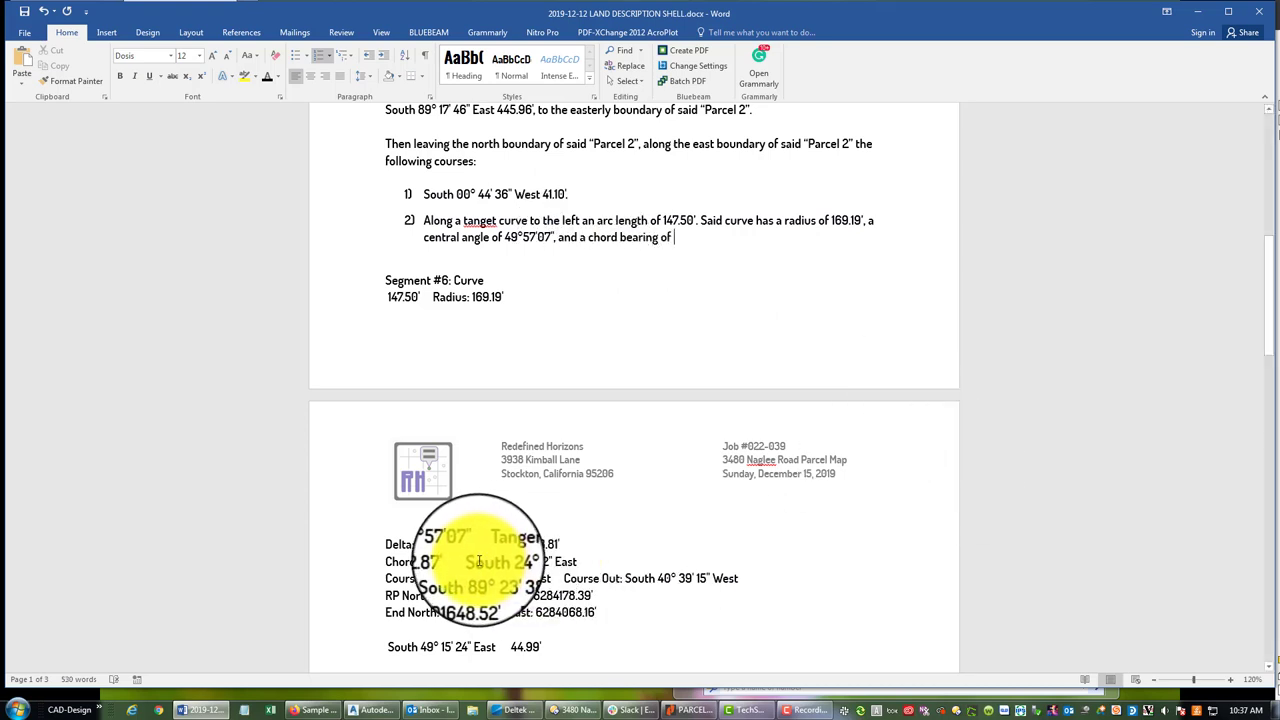
{"action": "left_click_drag", "start_coordinate": [470, 562], "coordinate": [582, 563]}
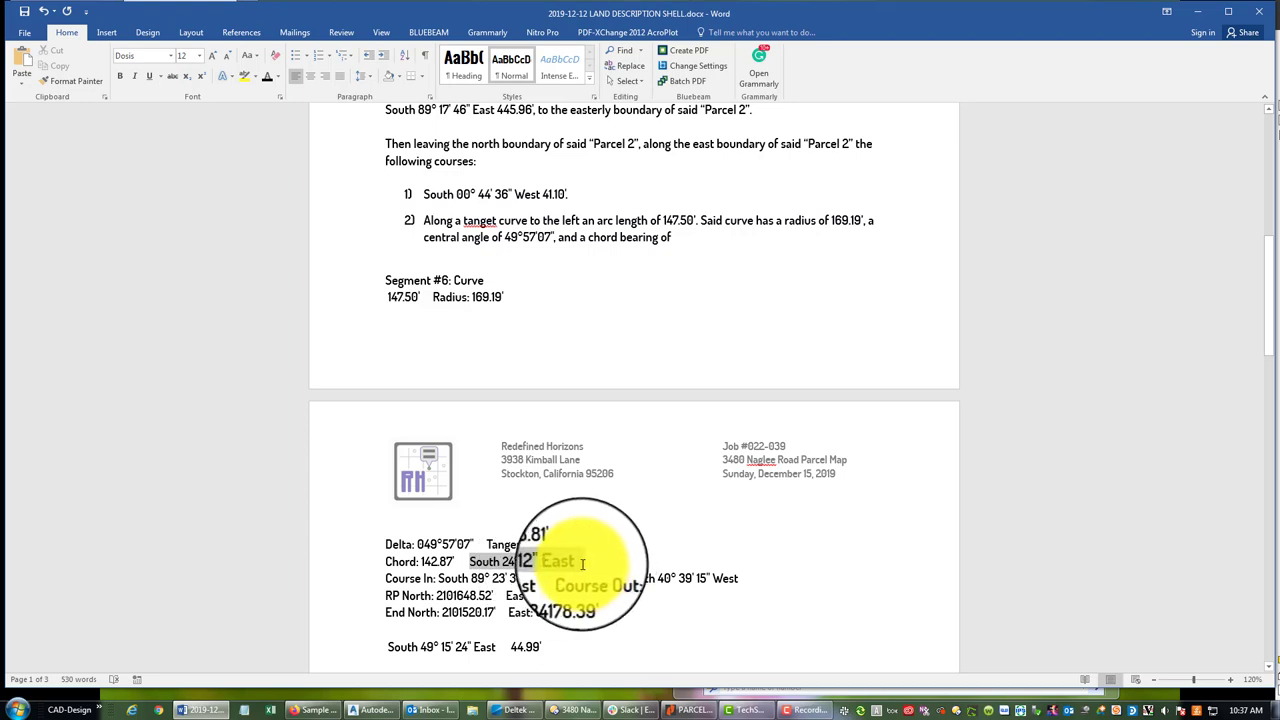
{"action": "left_click", "coordinate": [706, 240]}
{"action": "type", "text": "South 24° 22' 12\" East"}
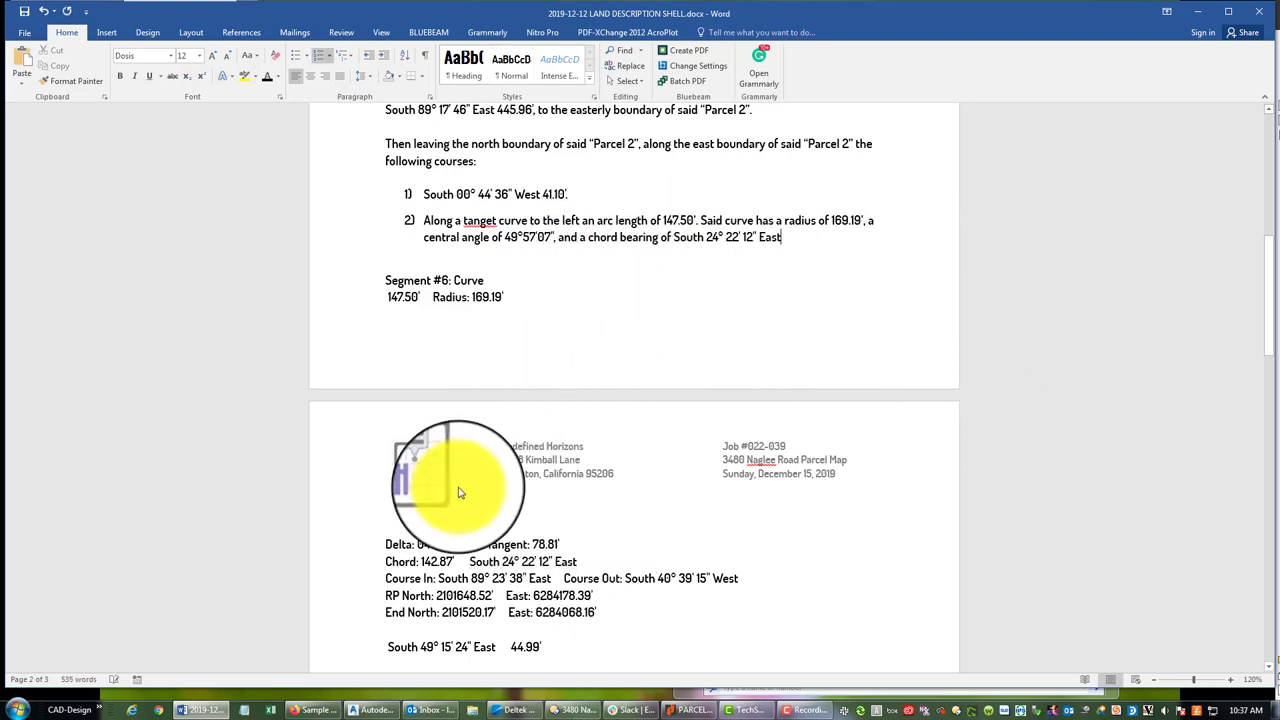
Add 'and a chord length of 142.87'' after the chord bearing
{"action": "double_click", "coordinate": [445, 561]}
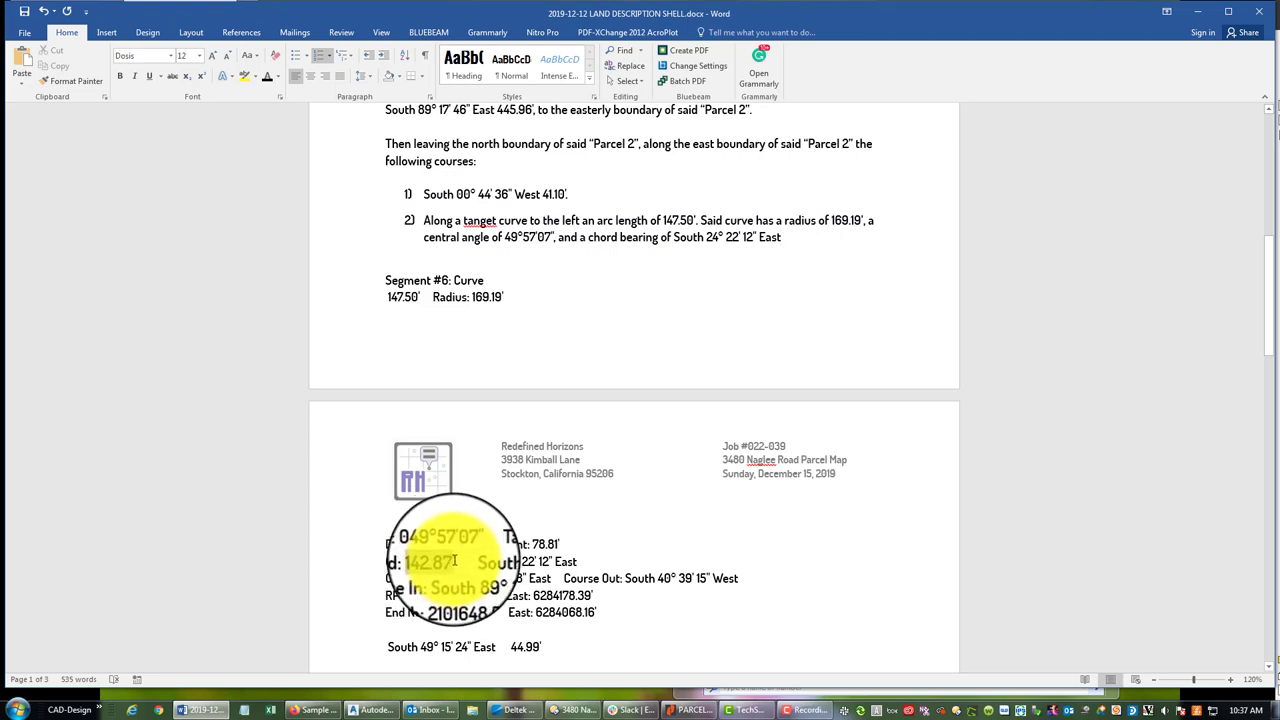
{"action": "left_click", "coordinate": [799, 236]}
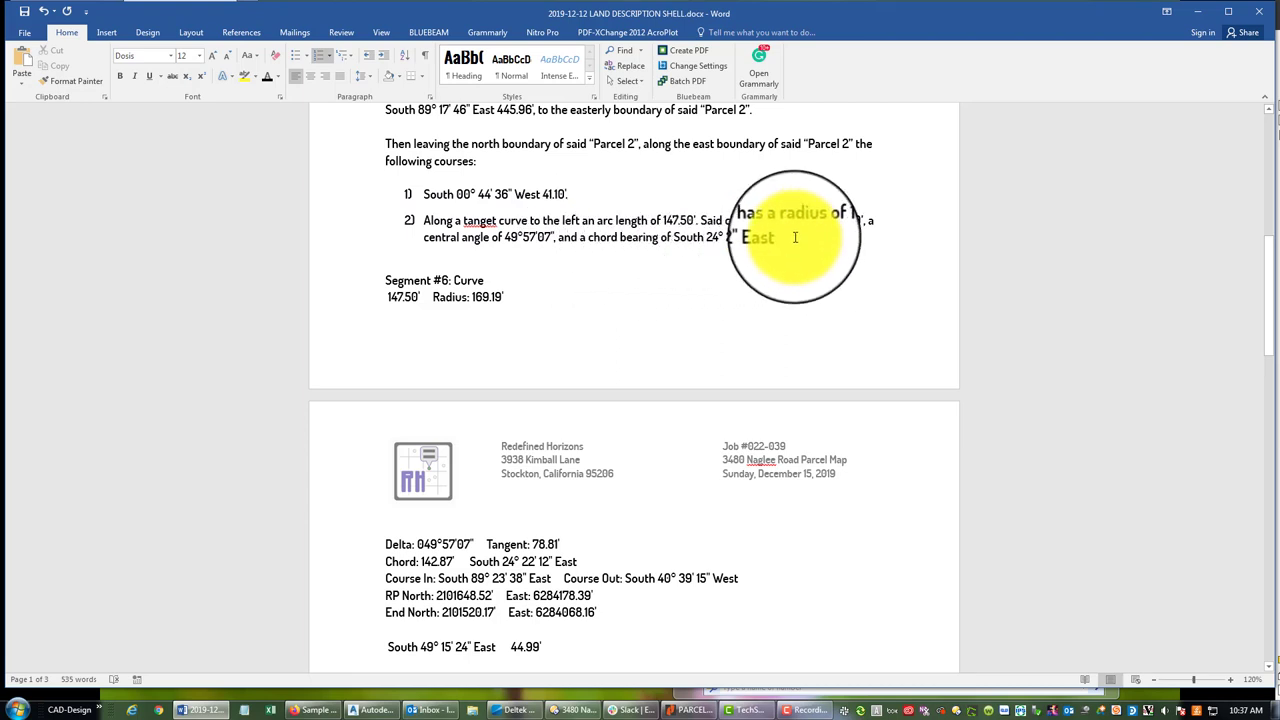
{"action": "type", "text": "and a chor"}
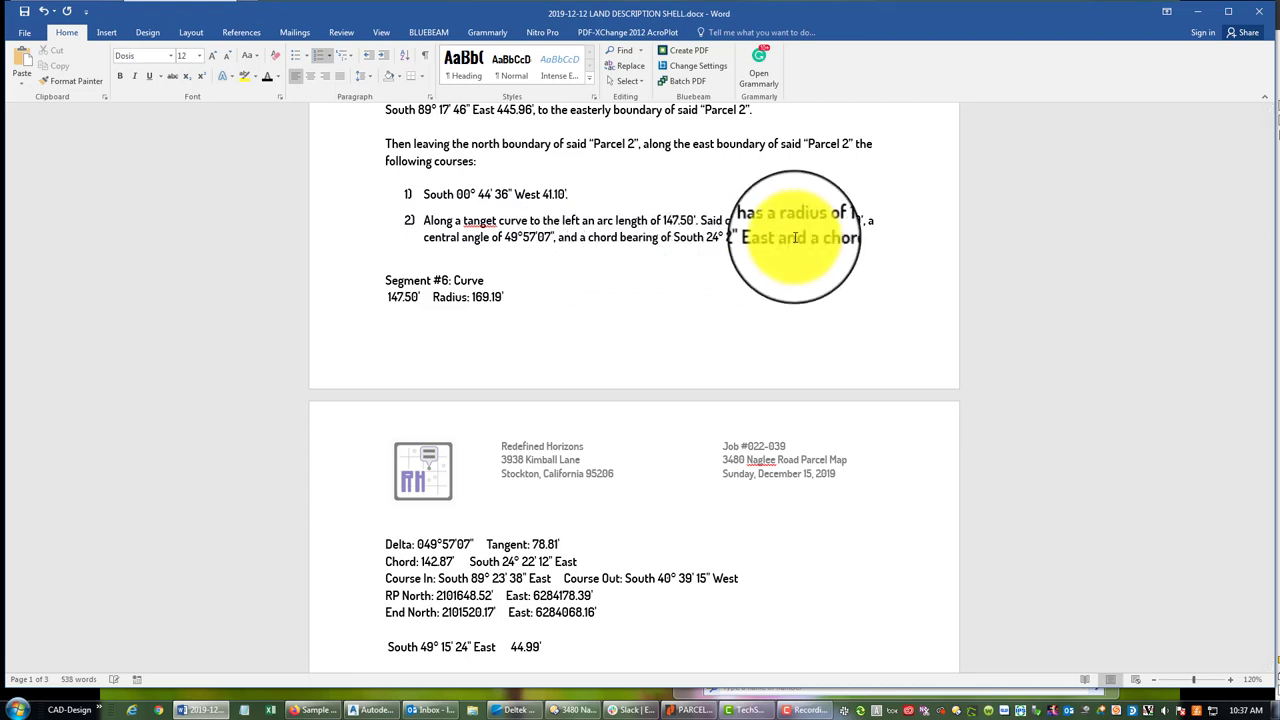
{"action": "type", "text": "d length"}
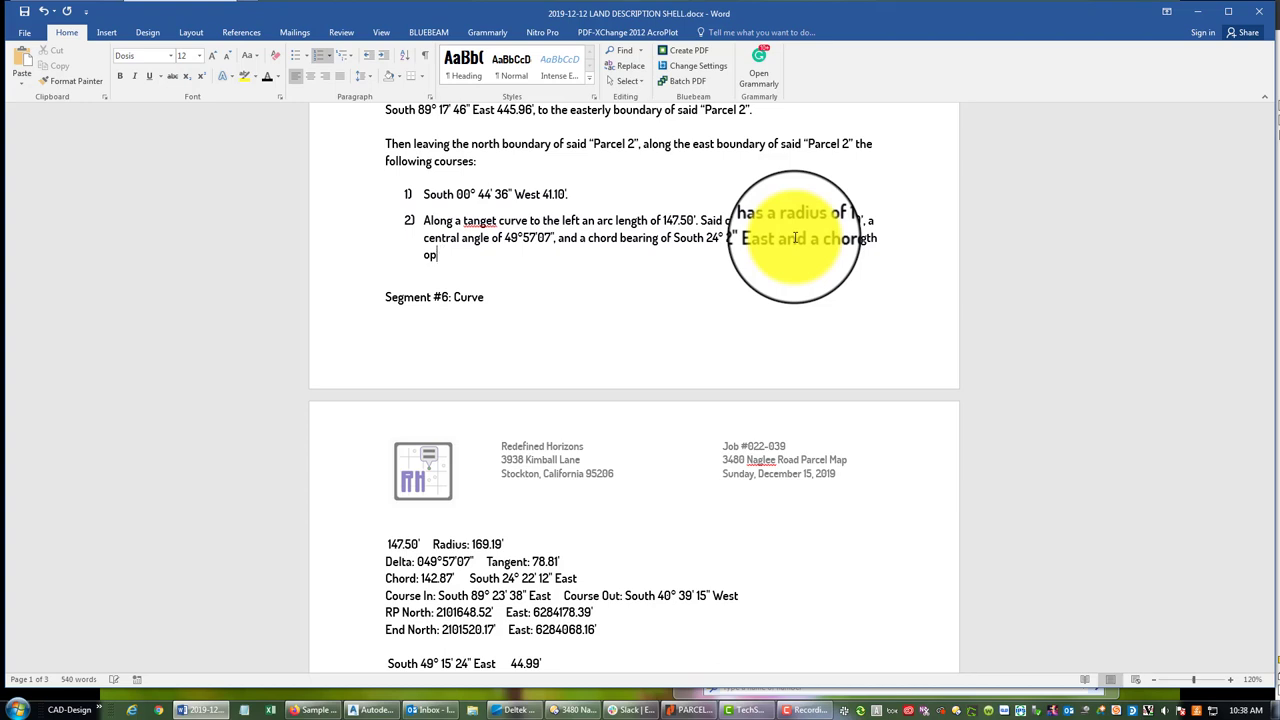
{"action": "type", "text": " f"}
{"action": "key", "text": "BackSpace"}
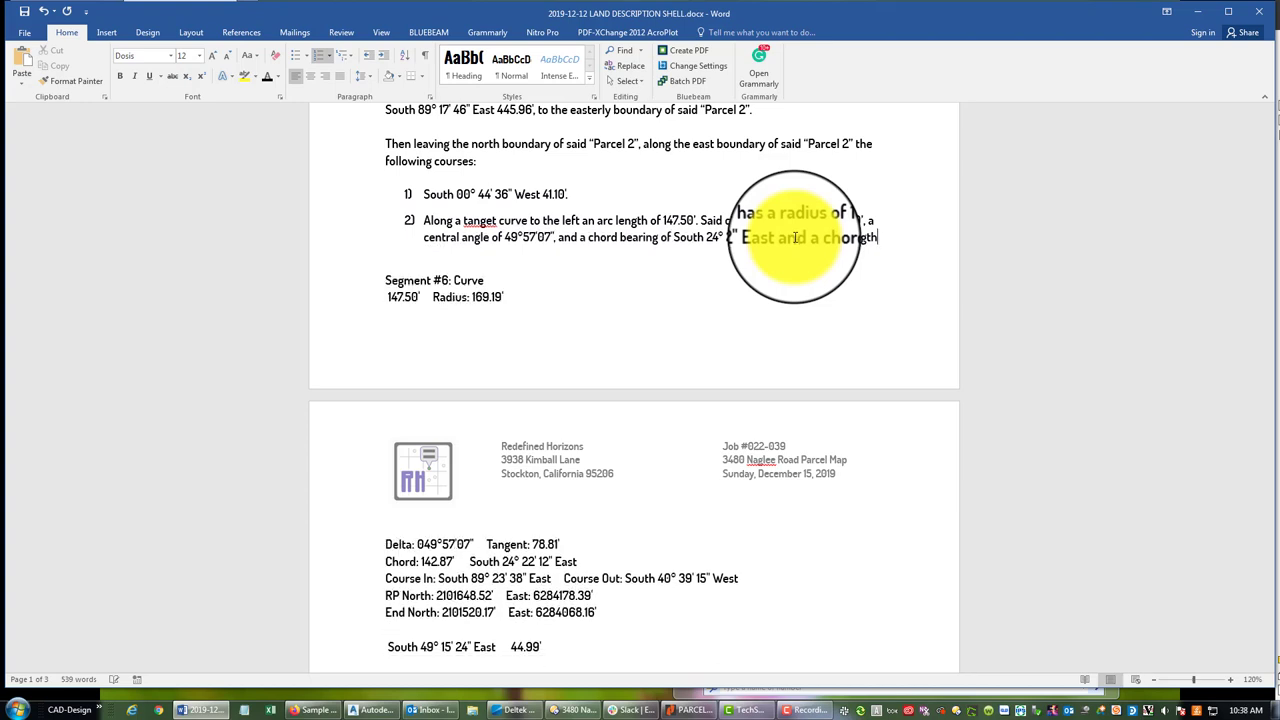
{"action": "type", "text": "of 142.87'"}
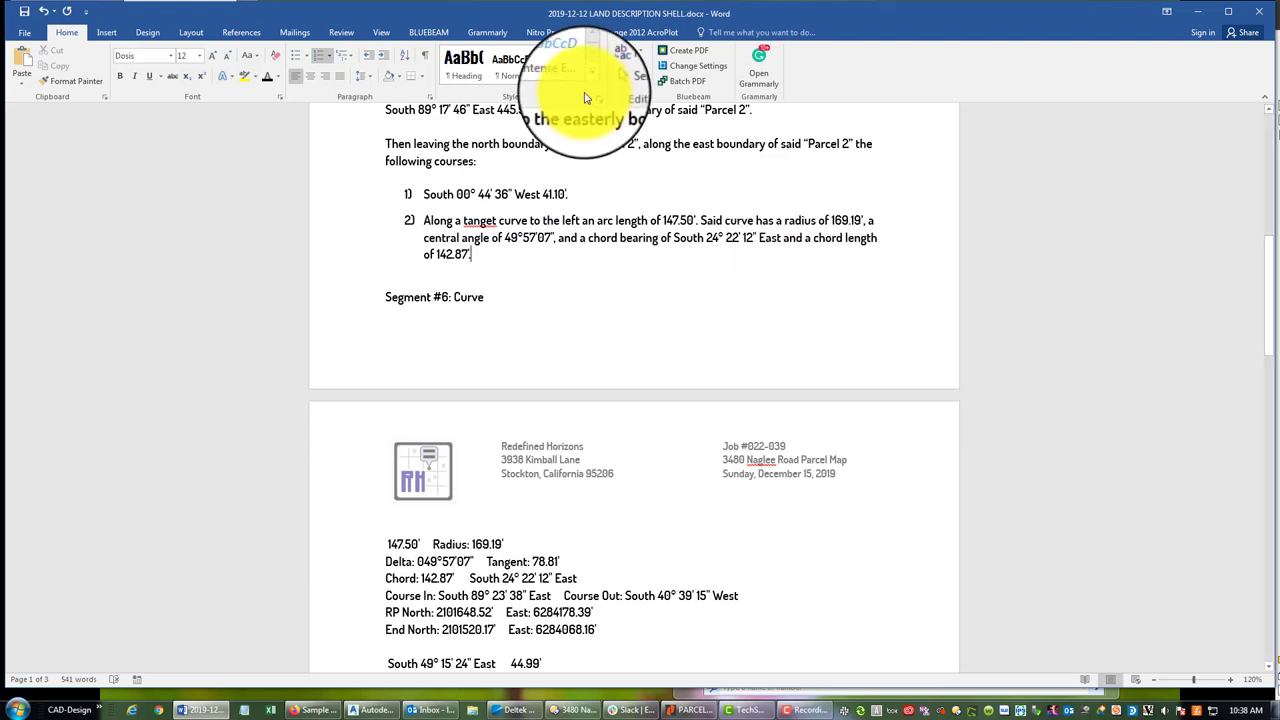
Delete the used Segment #6 curve data and correct 'tanget' to 'tangent'
{"action": "left_click_drag", "start_coordinate": [600, 630], "coordinate": [432, 544]}
{"action": "left_click_drag", "start_coordinate": [415, 384], "coordinate": [392, 294]}
{"action": "key", "text": "Delete"}
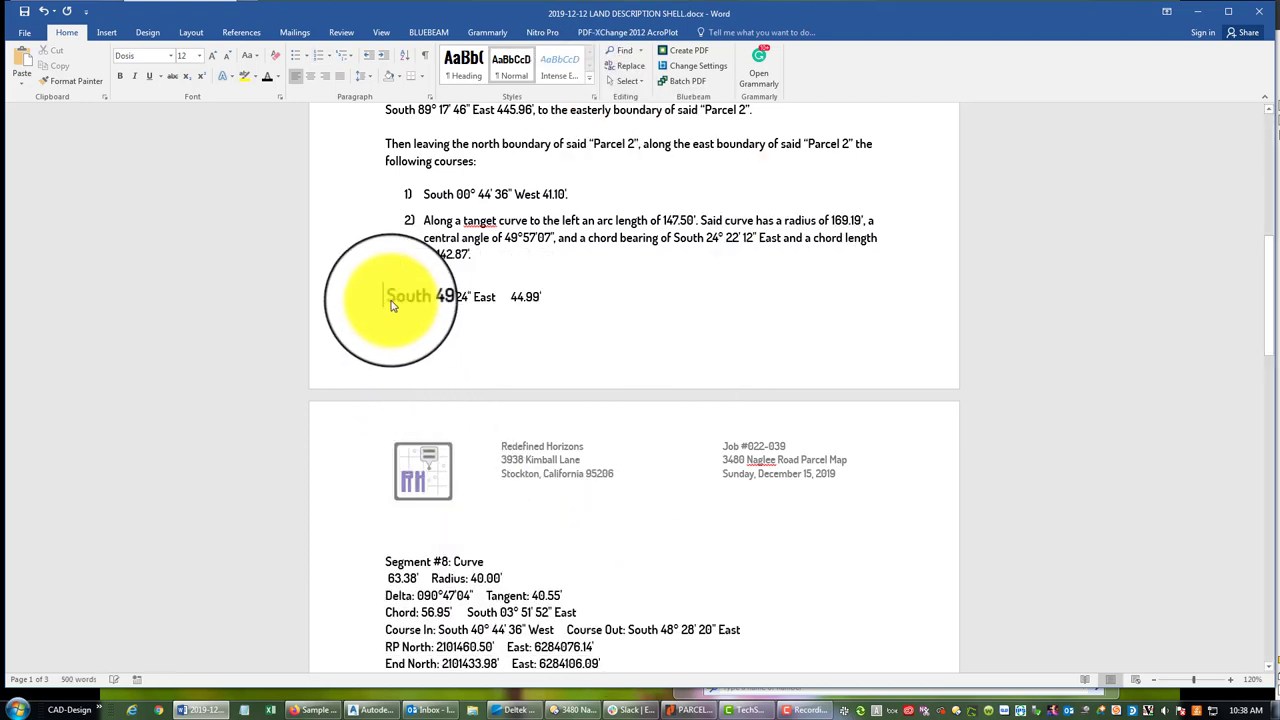
{"action": "left_click", "coordinate": [492, 221]}
{"action": "type", "text": "n"}
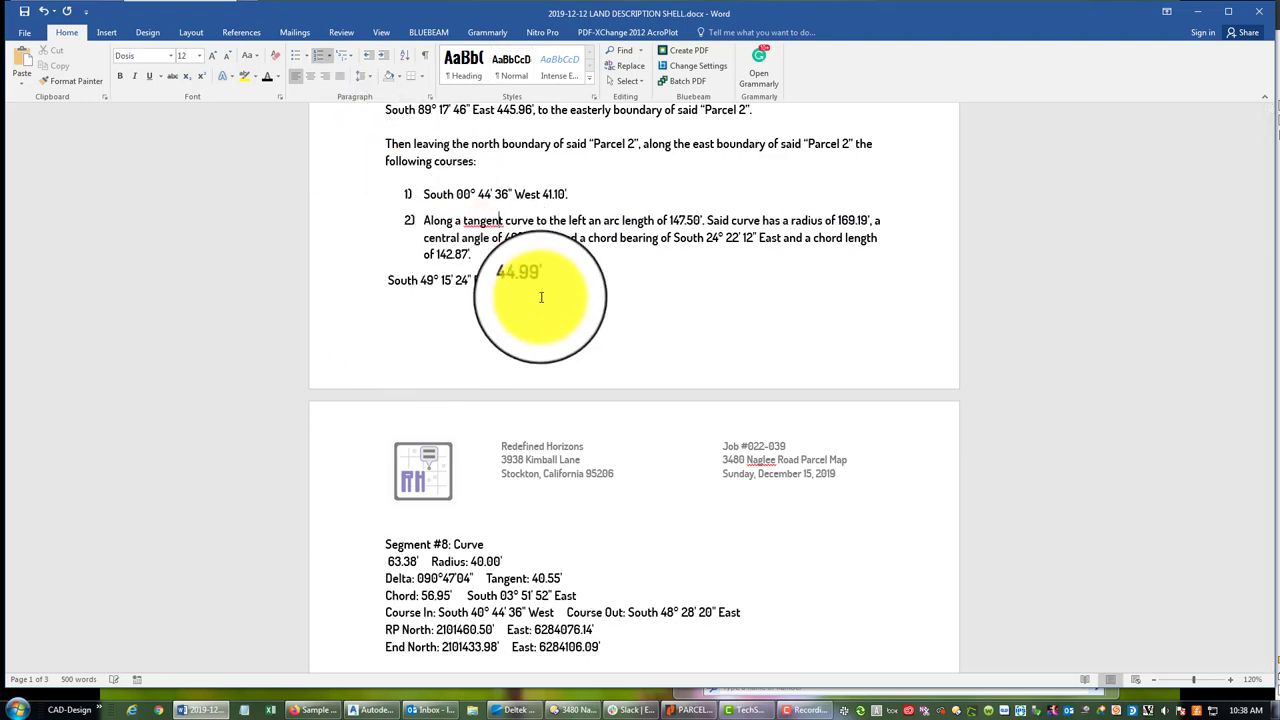
Number South 49° 15' 24" East 44.99' as course 3), ending it with a period
{"action": "left_click", "coordinate": [527, 264]}
{"action": "key", "text": "Return"}
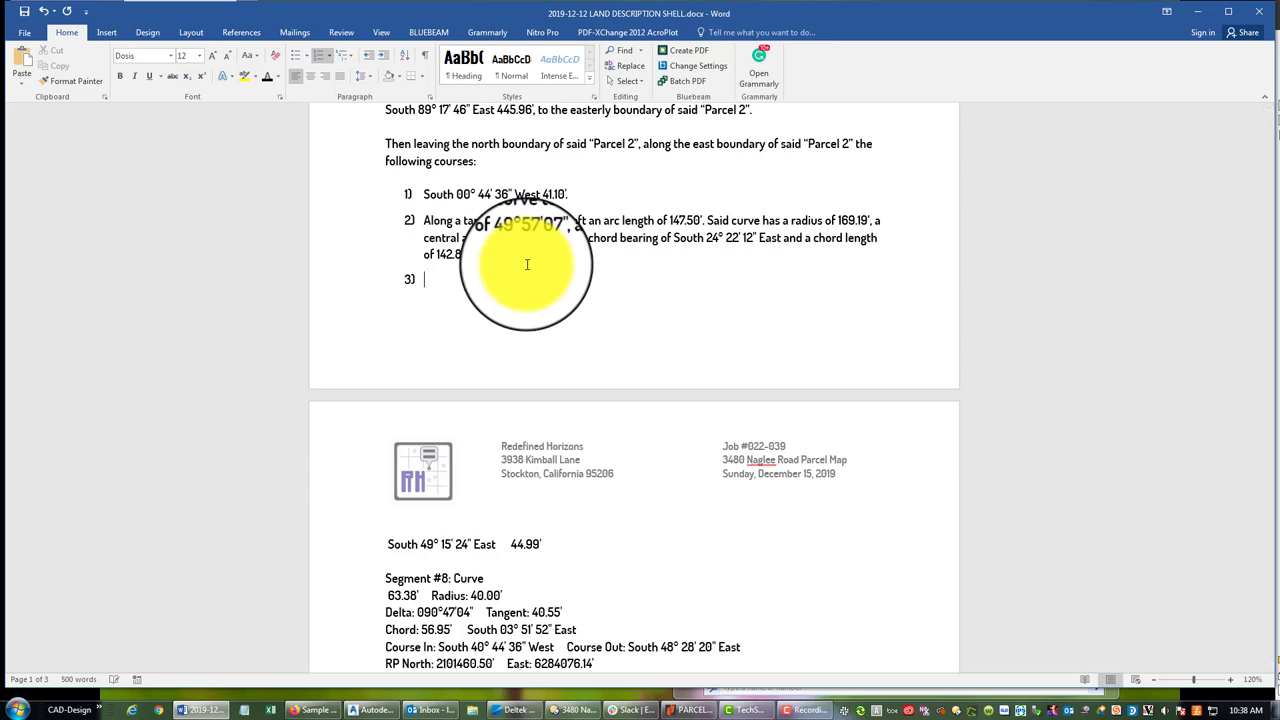
{"action": "key", "text": "Delete"}
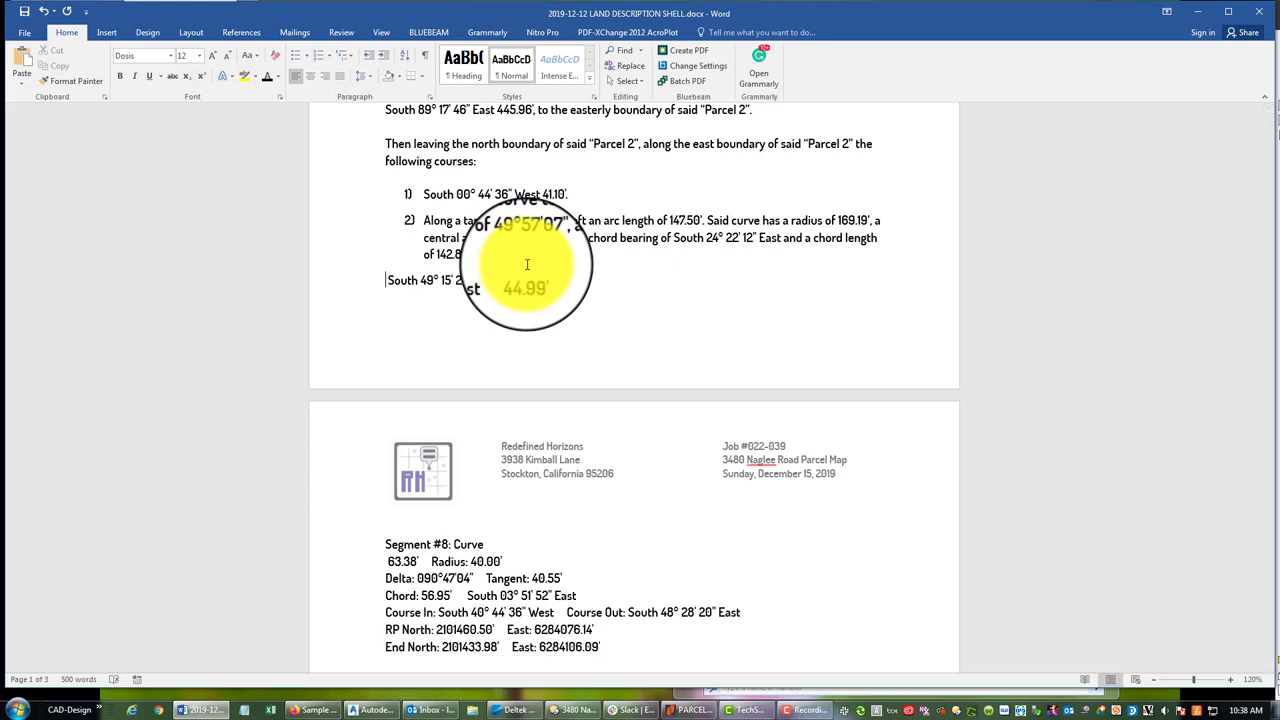
{"action": "key", "text": "ctrl+y"}
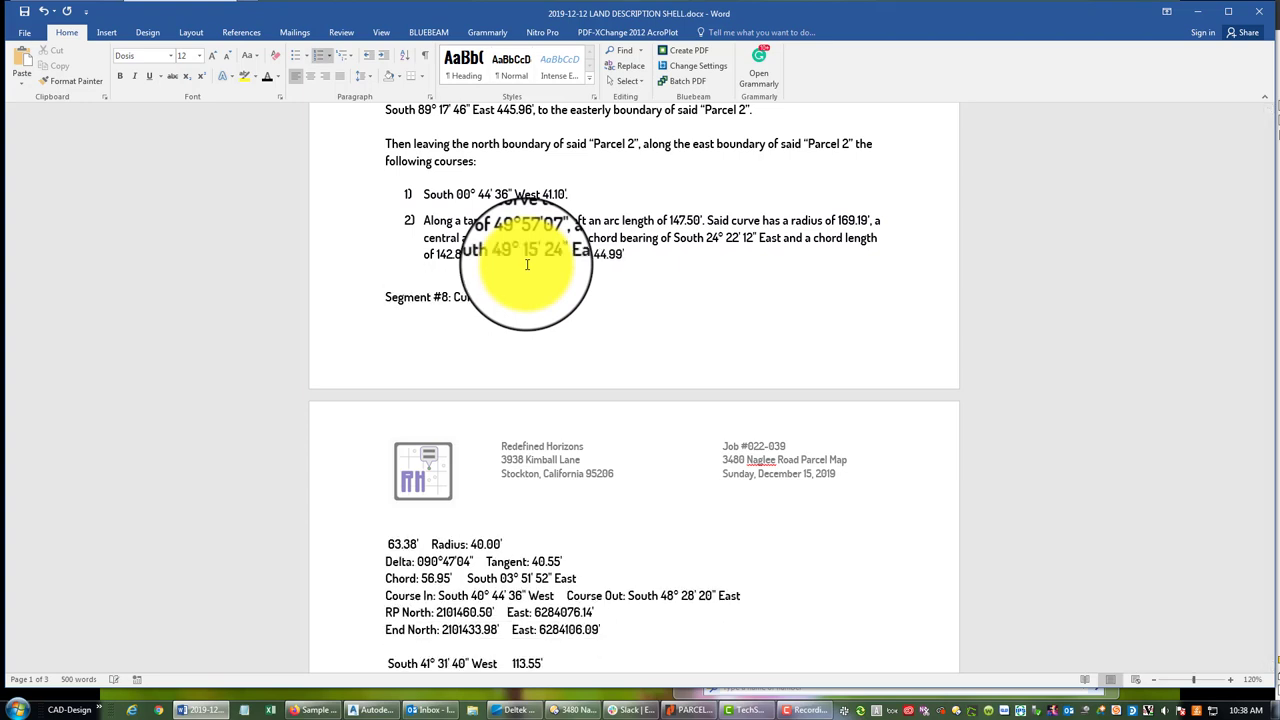
{"action": "left_click", "coordinate": [541, 281]}
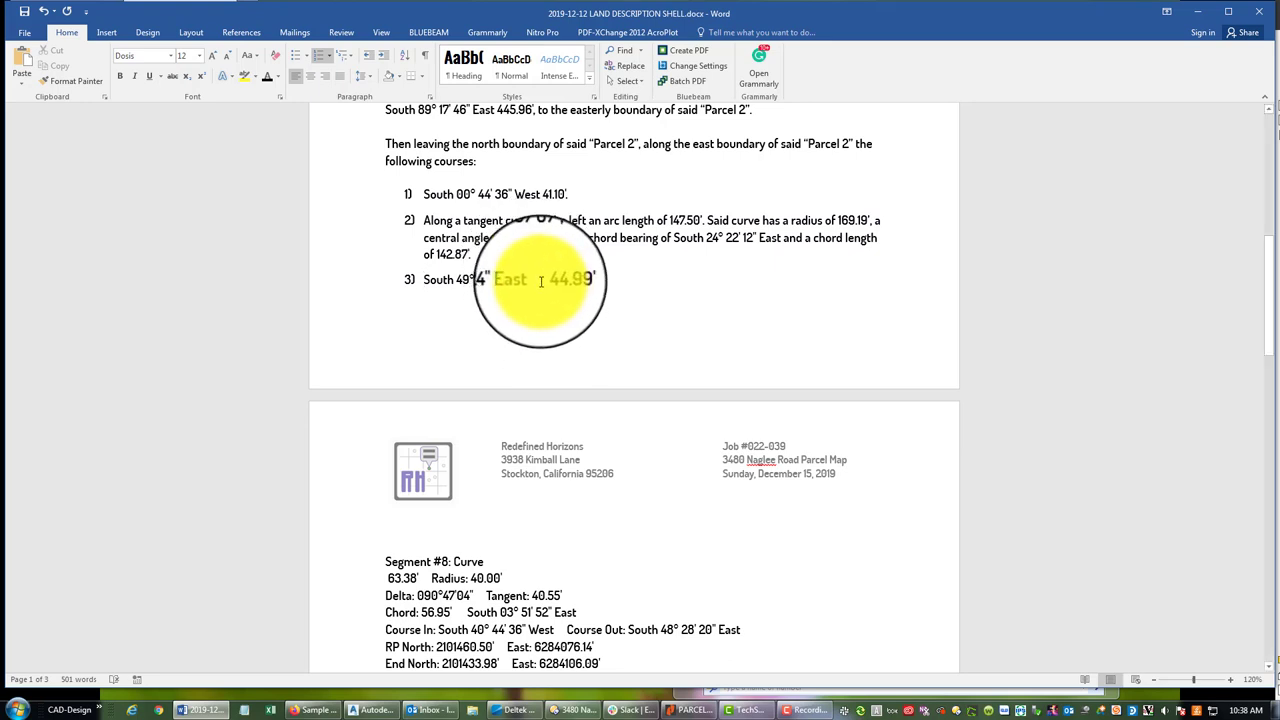
{"action": "key", "text": "BackSpace"}
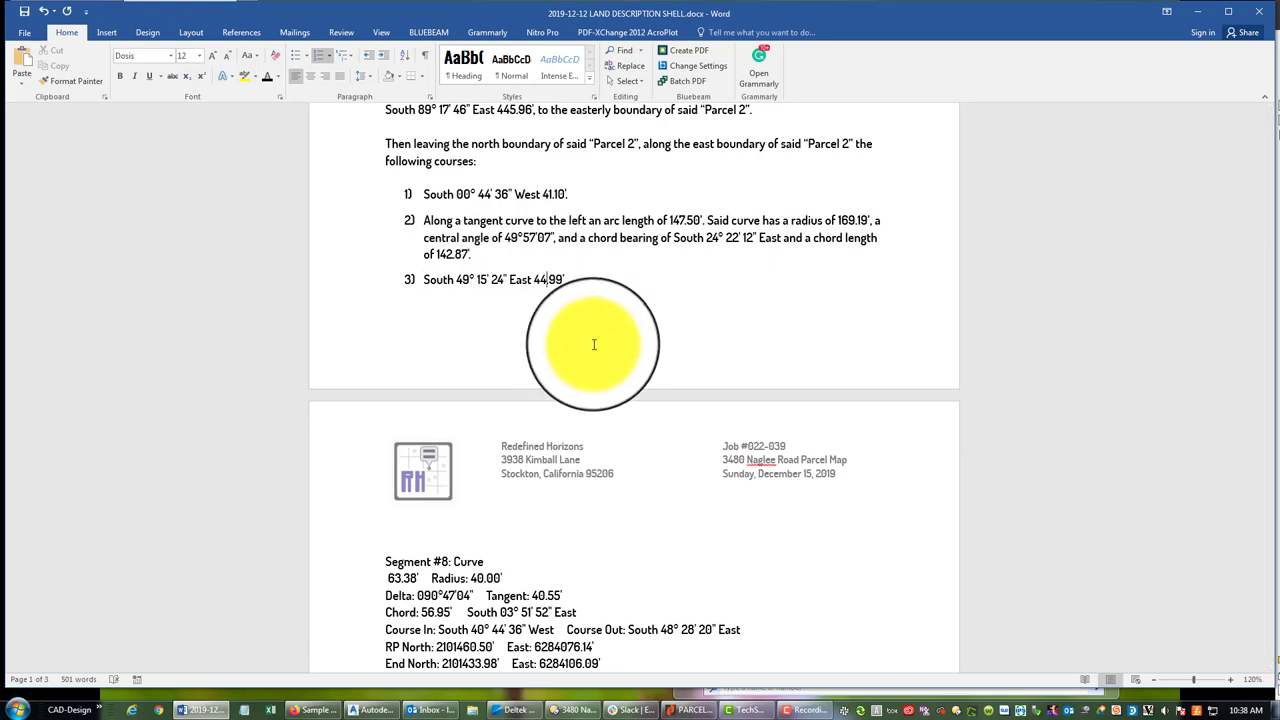
{"action": "key", "text": "End"}
{"action": "type", "text": "."}
In the Civil 3D boundary drawing, select the curve to inspect its properties
{"action": "left_click", "coordinate": [372, 710]}
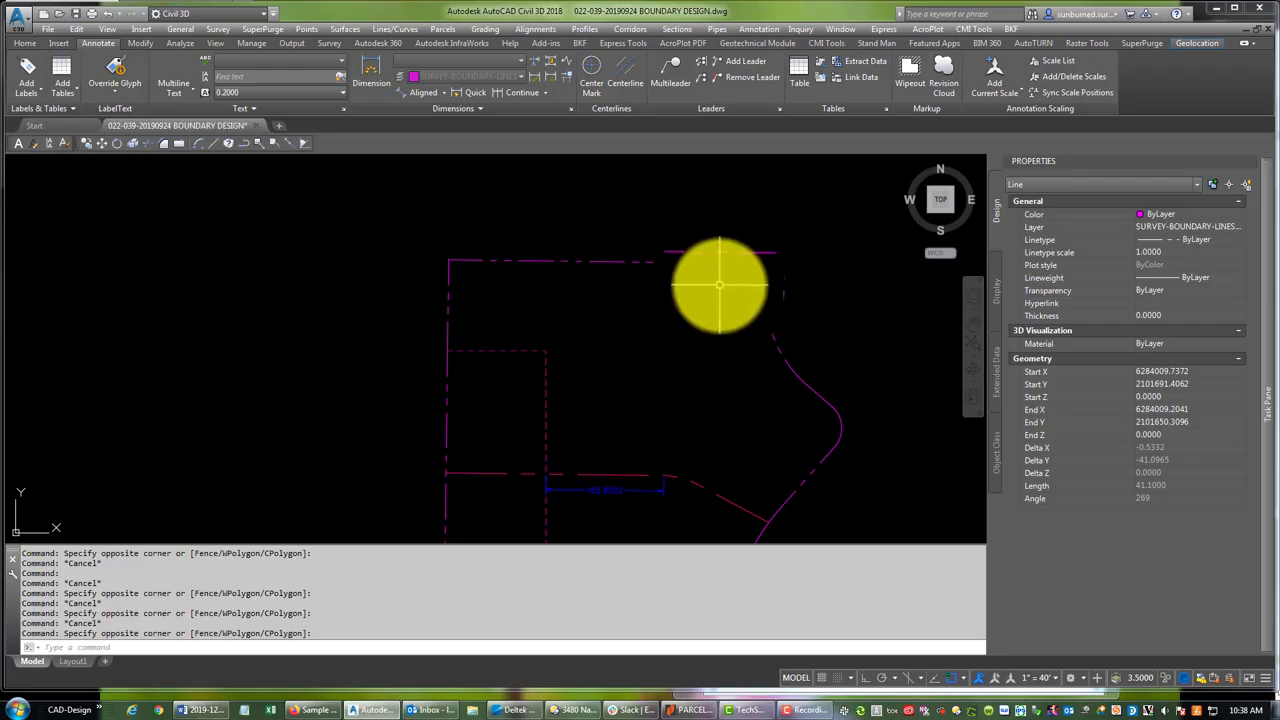
{"action": "key", "text": "Escape"}
{"action": "left_click", "coordinate": [737, 346]}
{"action": "left_click", "coordinate": [817, 423]}
{"action": "key", "text": "Escape"}
{"action": "middle_click_drag", "start_coordinate": [817, 423], "coordinate": [771, 355]}
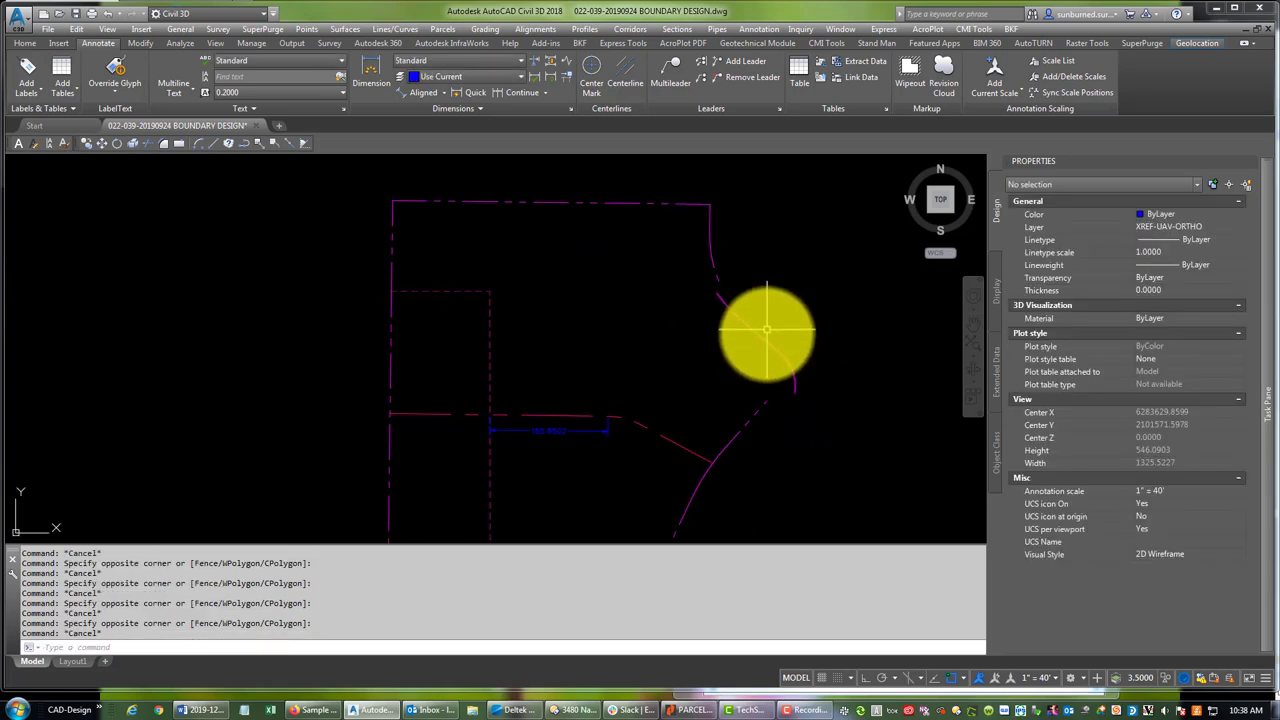
{"action": "left_click", "coordinate": [768, 342]}
{"action": "key", "text": "Escape"}
{"action": "left_click", "coordinate": [785, 350]}
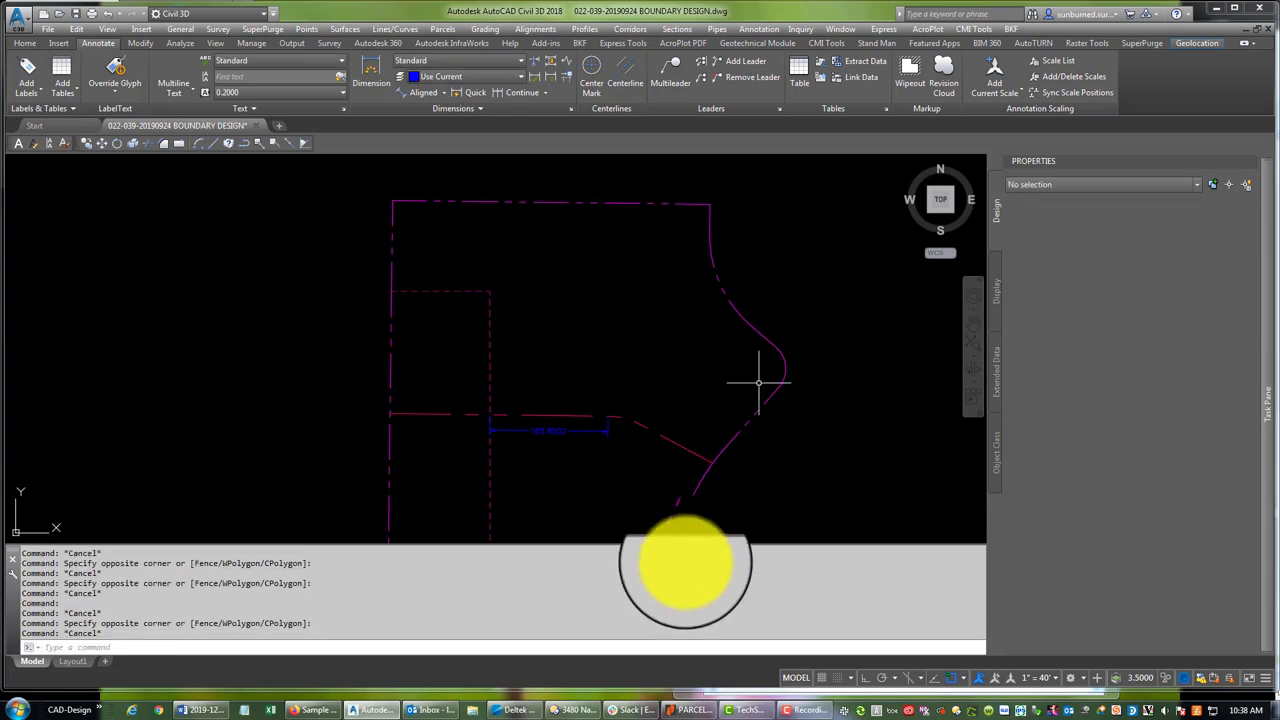
On page 2 above Segment #8, write a tangent curve to the right: arc 63.38', radius 40.00', central angle of
{"action": "left_click", "coordinate": [700, 491]}
{"action": "left_click", "coordinate": [200, 710]}
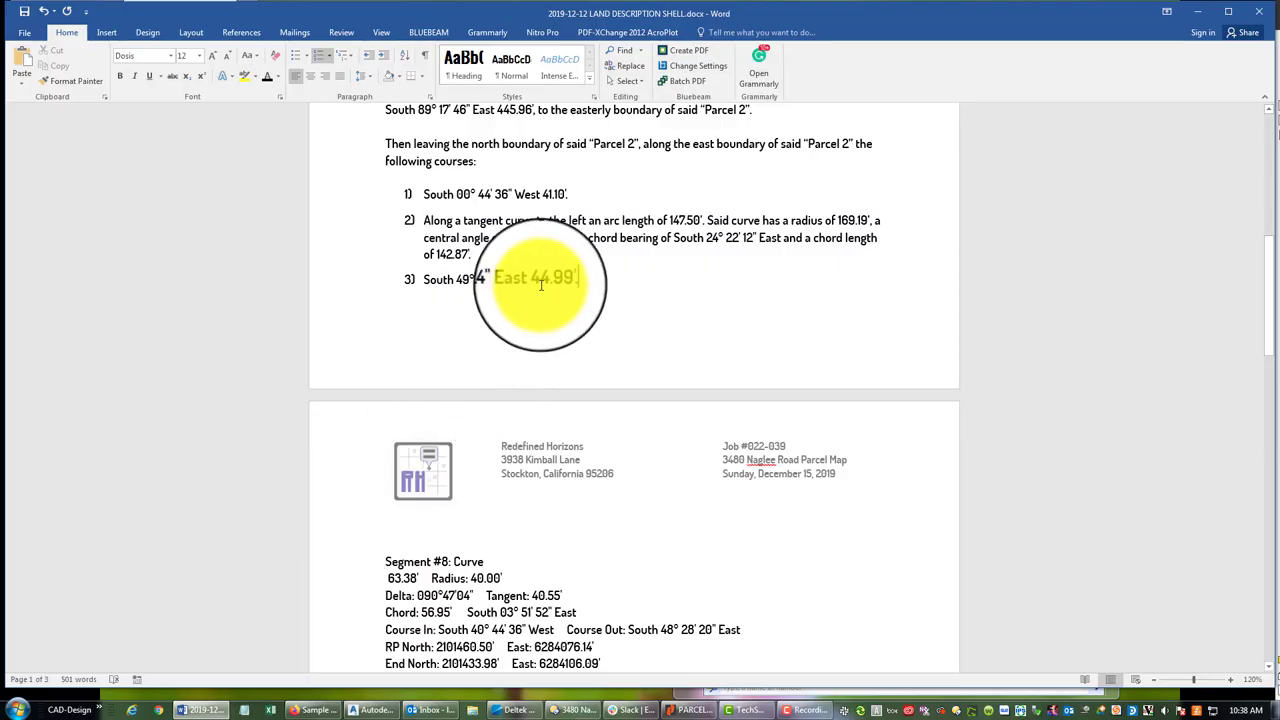
{"action": "scroll", "coordinate": [450, 500], "scroll_direction": "down", "scroll_amount": 3}
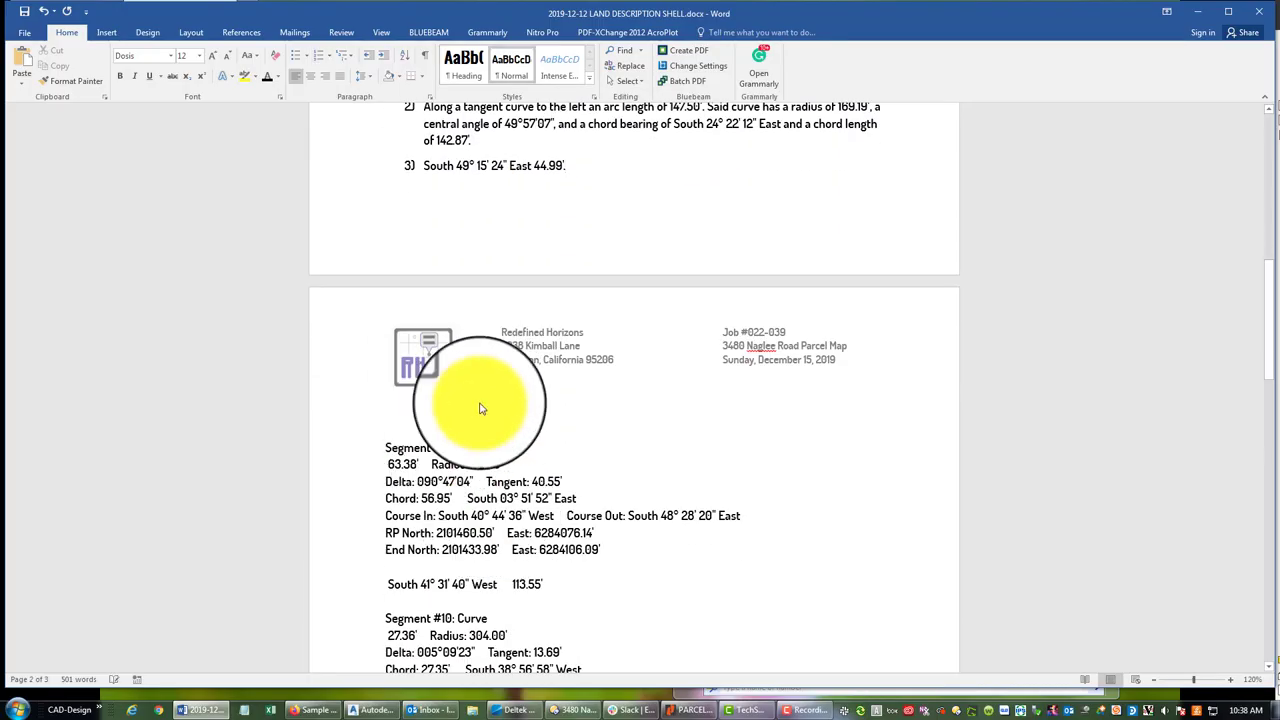
{"action": "type", "text": "T"}
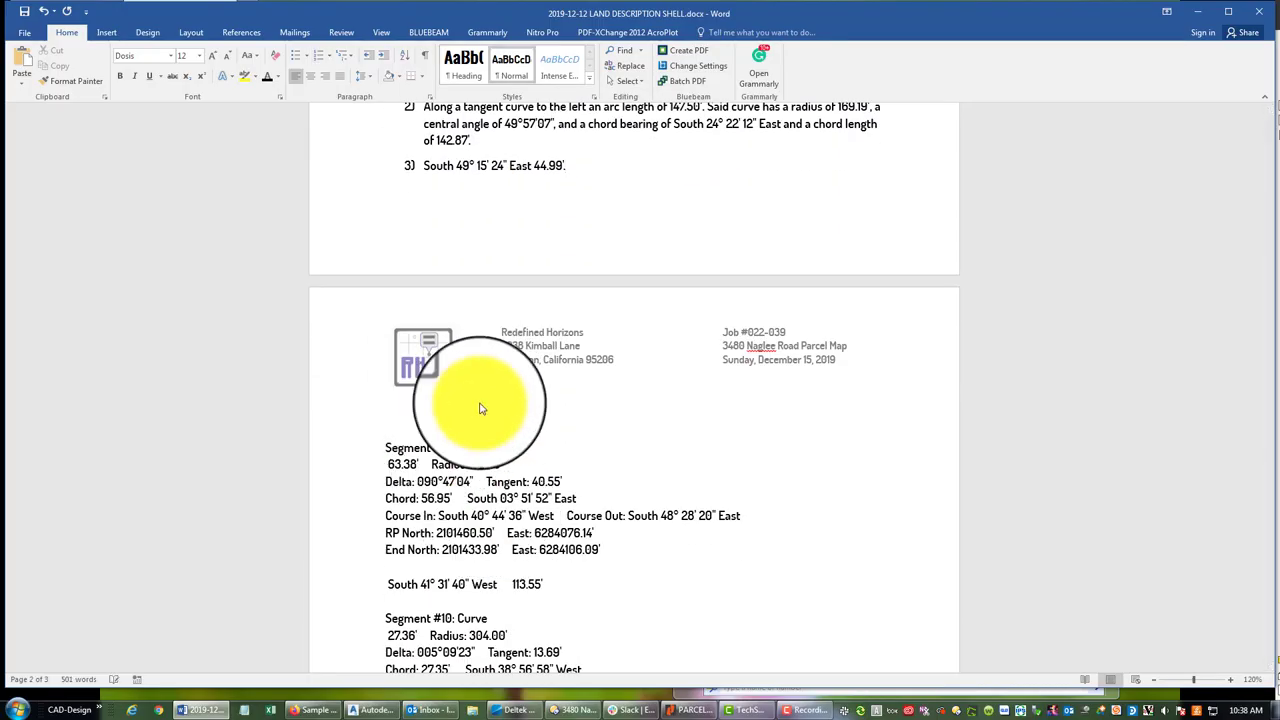
{"action": "key", "text": "BackSpace"}
{"action": "key", "text": "BackSpace"}
{"action": "type", "text": "Along a tangent curve"}
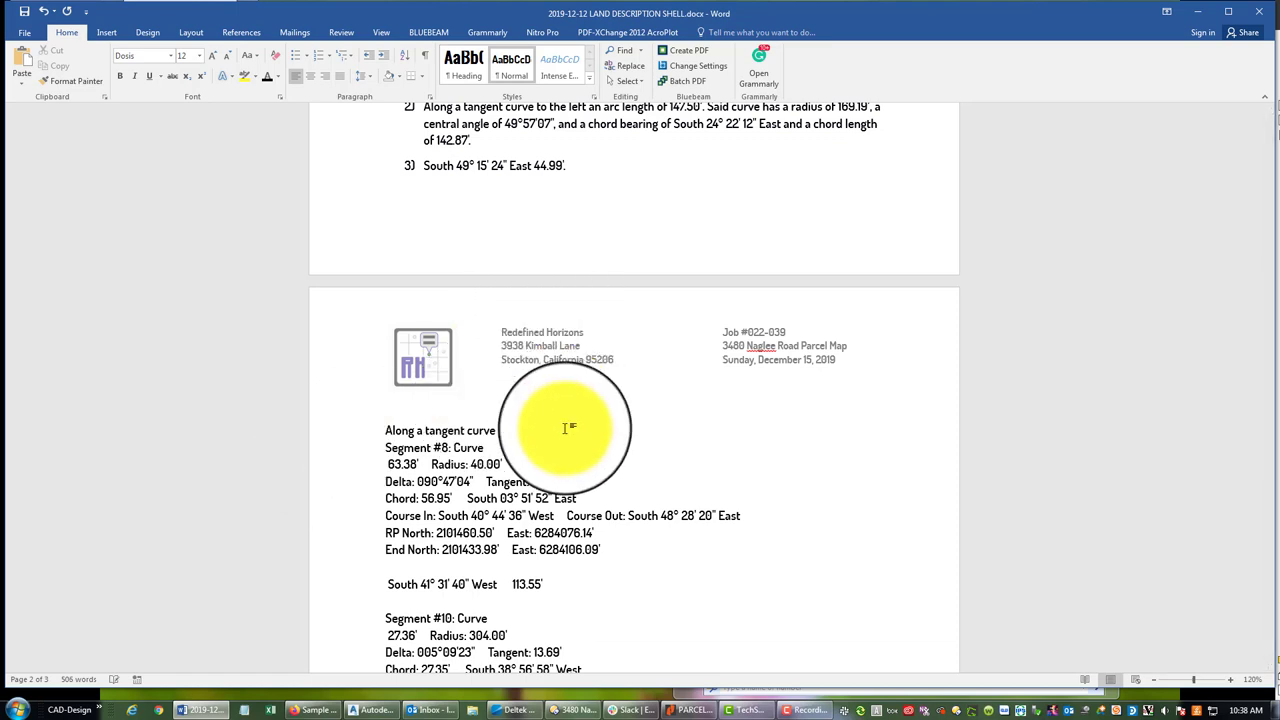
{"action": "type", "text": "to the right, an arc length 63."}
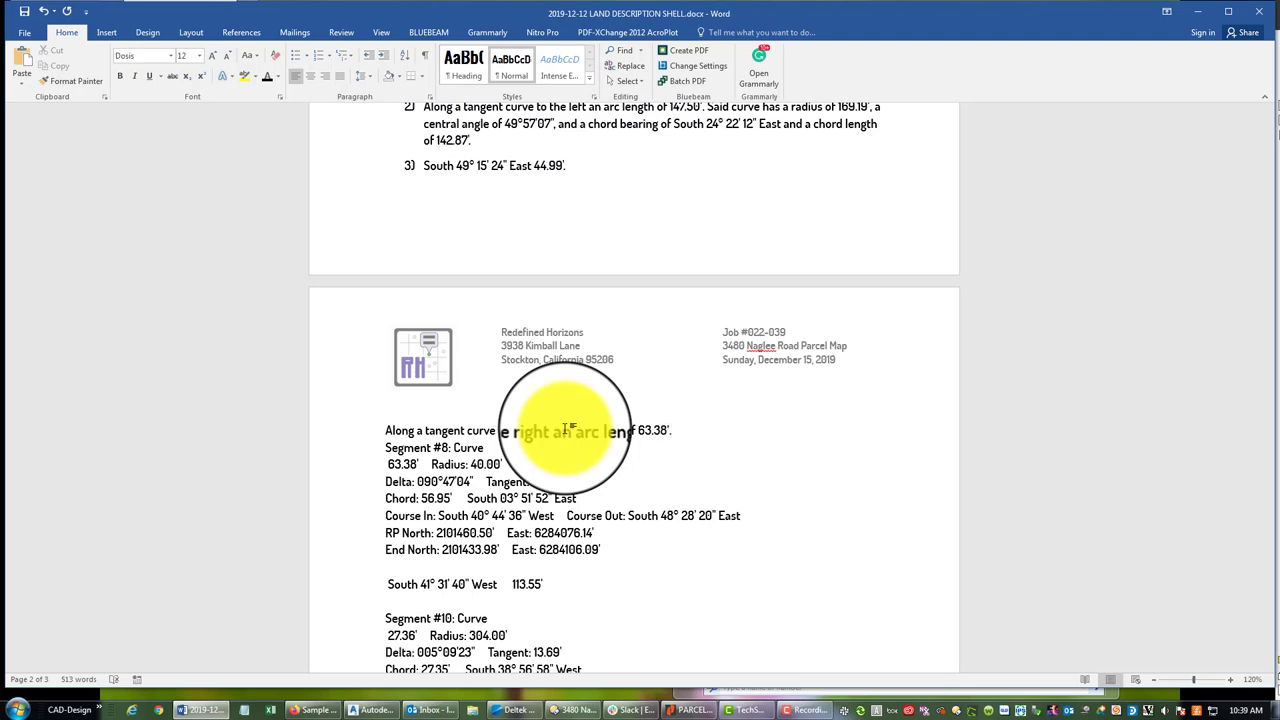
{"action": "type", "text": "38'. Said curve has a radius of"}
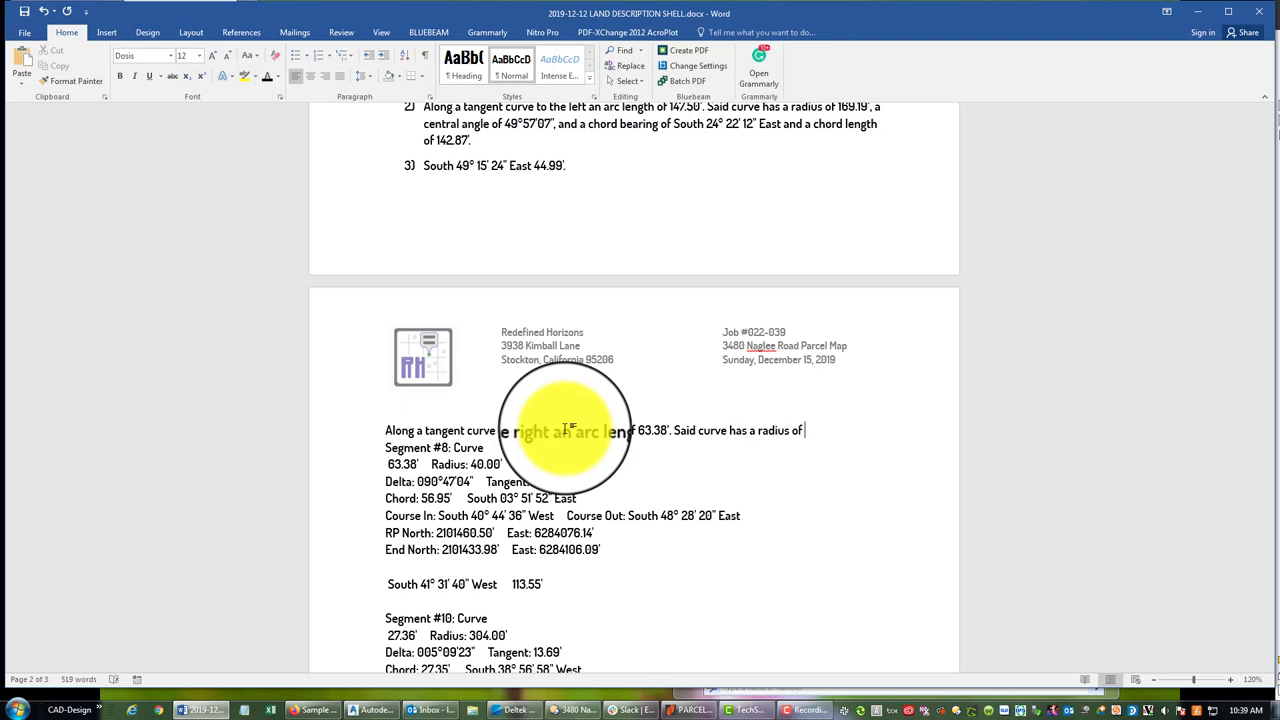
{"action": "type", "text": " 40.0"}
{"action": "type", "text": "centr"}
{"action": "key", "text": "BackSpace"}
{"action": "key", "text": "BackSpace"}
{"action": "key", "text": "BackSpace"}
{"action": "key", "text": "BackSpace"}
{"action": "key", "text": "BackSpace"}
{"action": "key", "text": "BackSpace"}
{"action": "type", "text": "central angle of"}
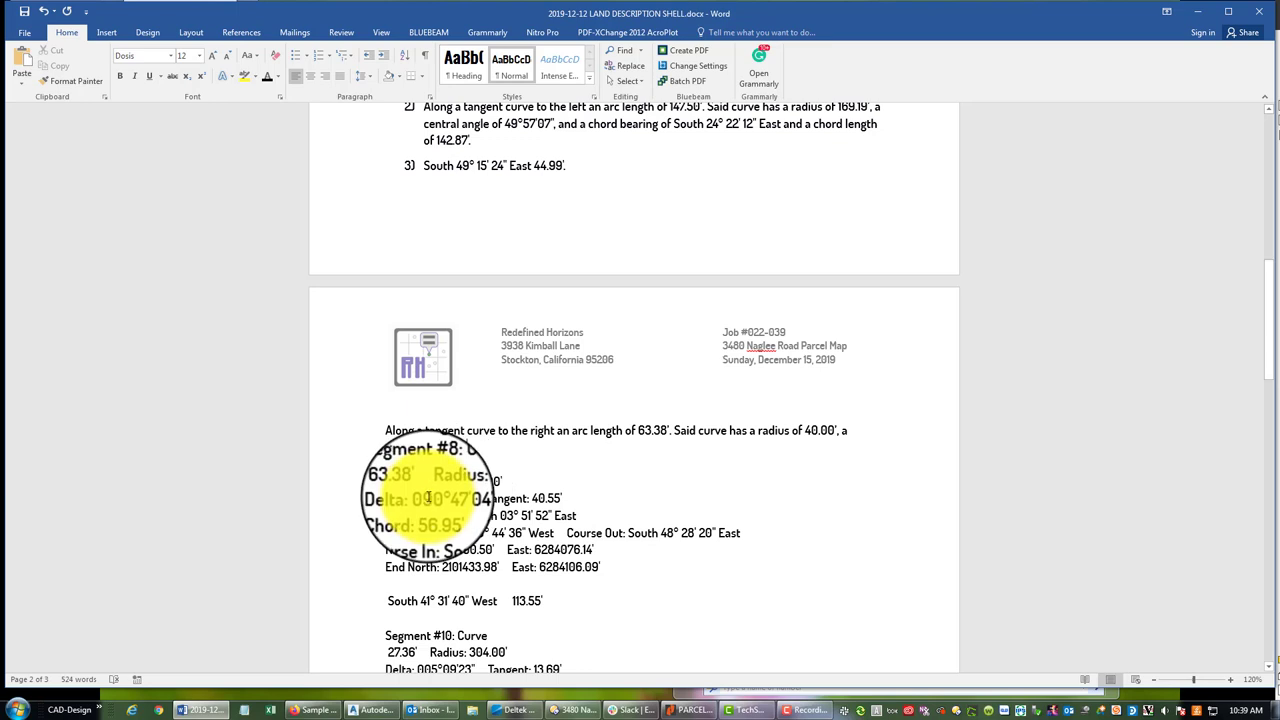
Paste the central angle 90°47'04" and begin the chord bearing wording
{"action": "left_click_drag", "start_coordinate": [436, 500], "coordinate": [473, 503]}
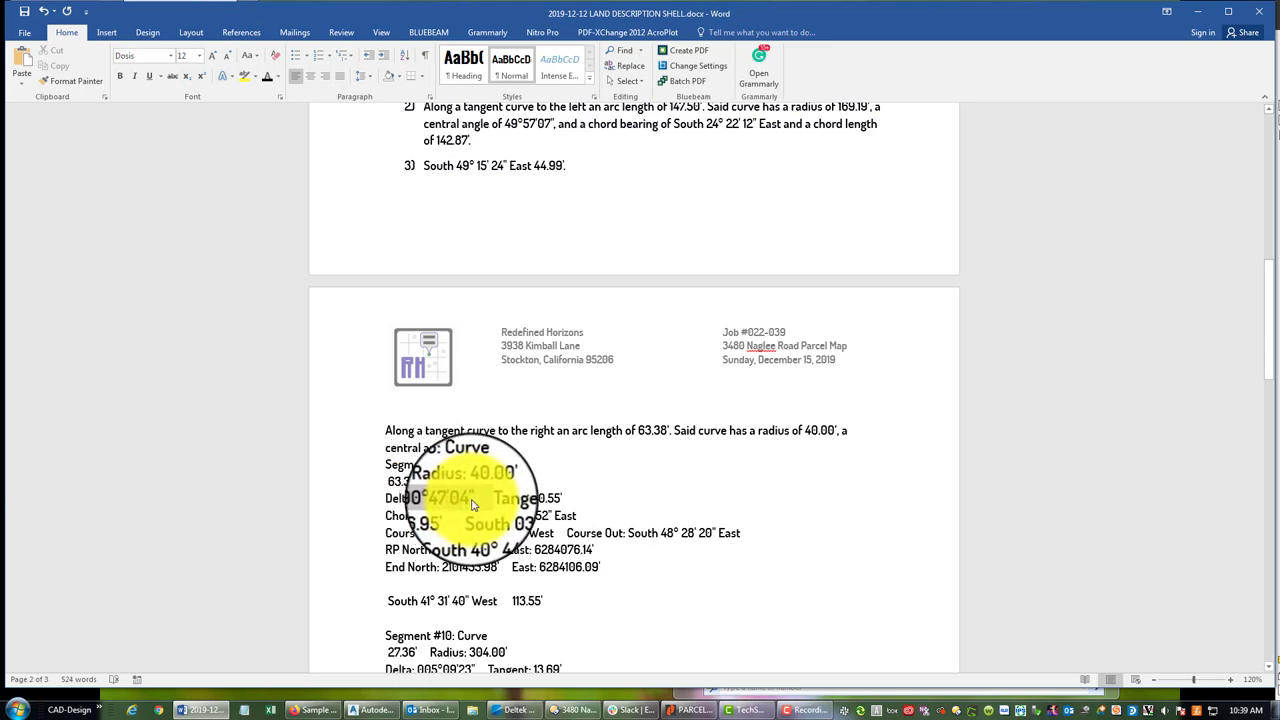
{"action": "left_click", "coordinate": [489, 445]}
{"action": "type", "text": "090°47'04\""}
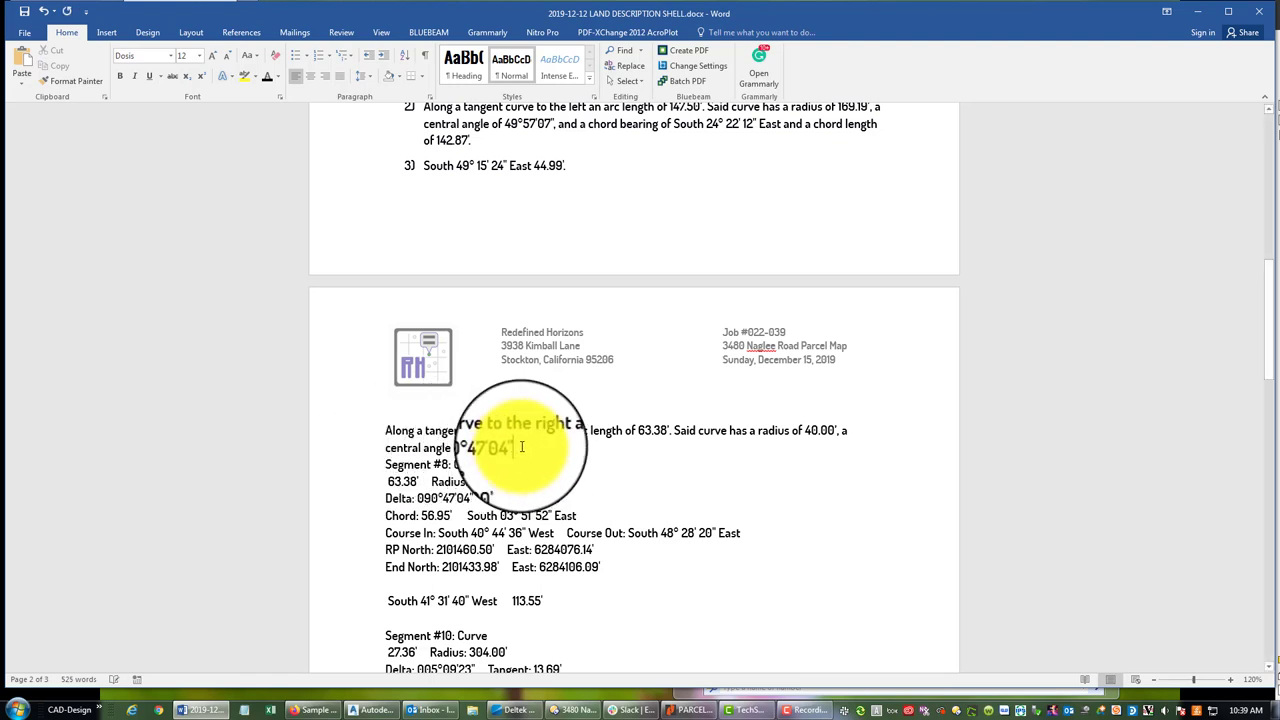
{"action": "type", "text": ","}
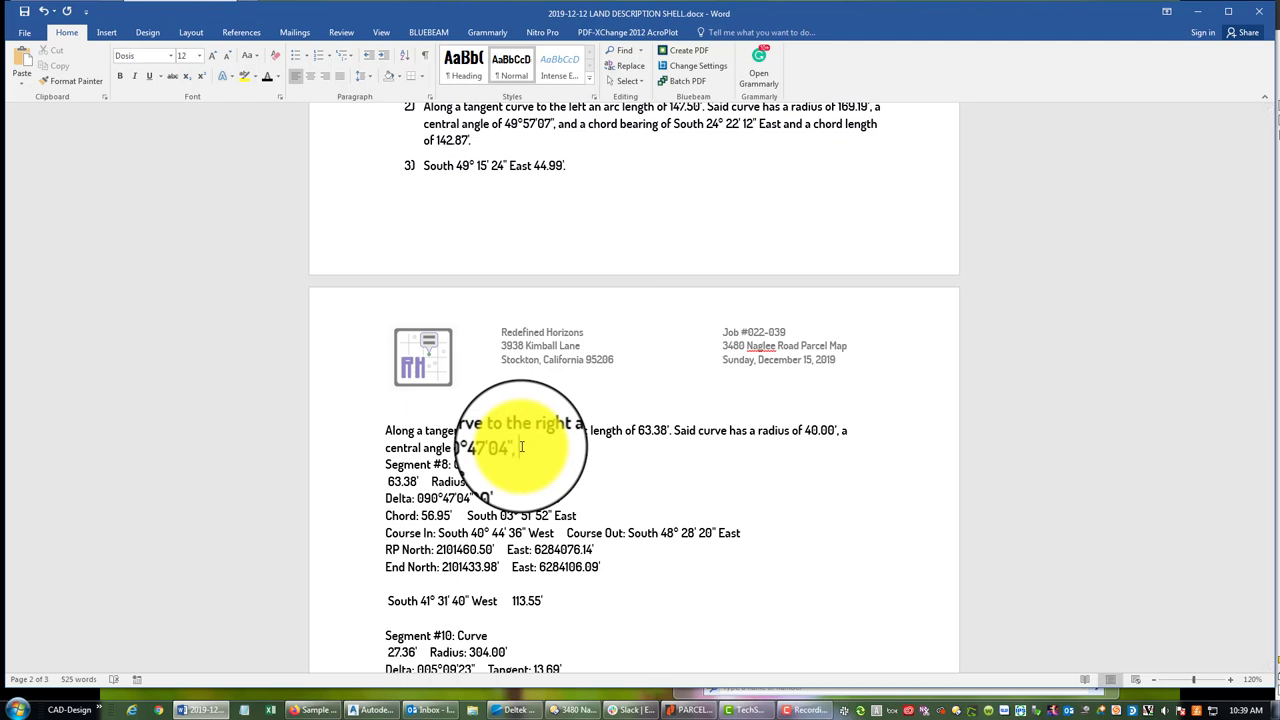
{"action": "type", "text": " and a cho"}
{"action": "type", "text": "rd bearing"}
{"action": "key", "text": "ctrl+BackSpace"}
{"action": "key", "text": "ctrl+BackSpace"}
{"action": "key", "text": "ctrl+BackSpace"}
{"action": "type", "text": "chord b"}
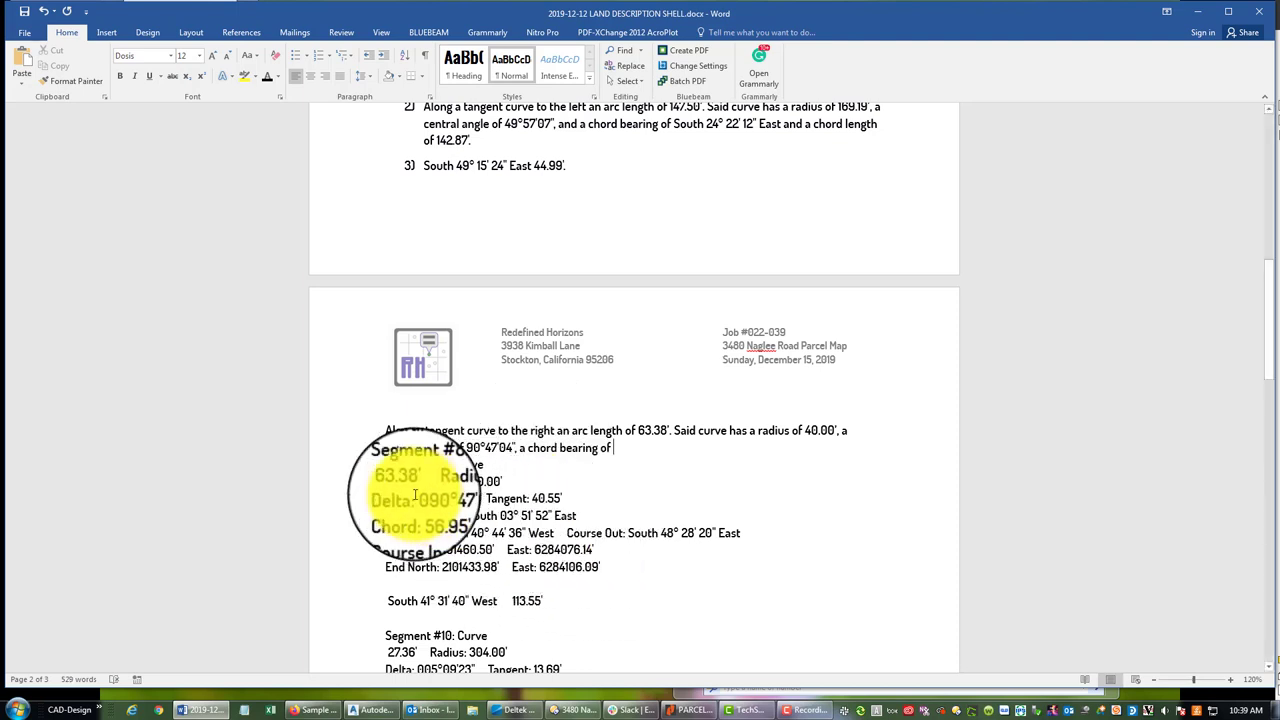
Paste chord bearing South 03° 51' 52" East and add the chord length 56.95' wording
{"action": "left_click", "coordinate": [386, 464]}
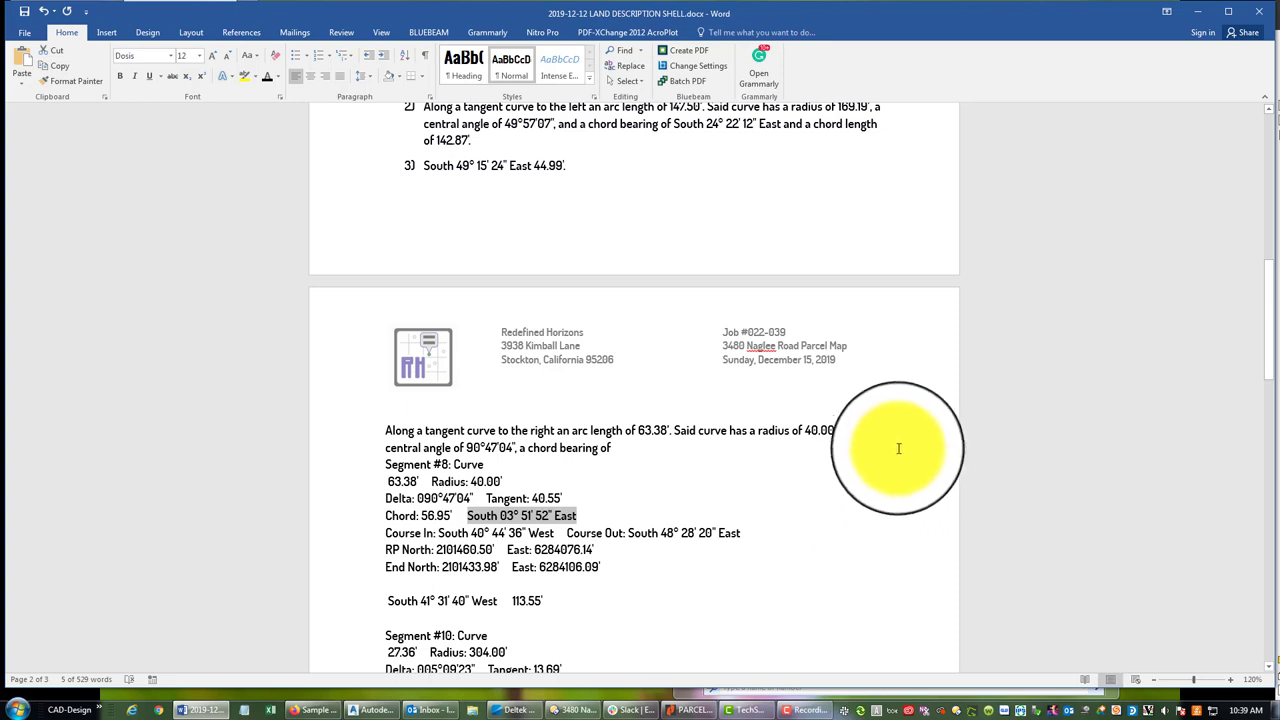
{"action": "left_click", "coordinate": [639, 448]}
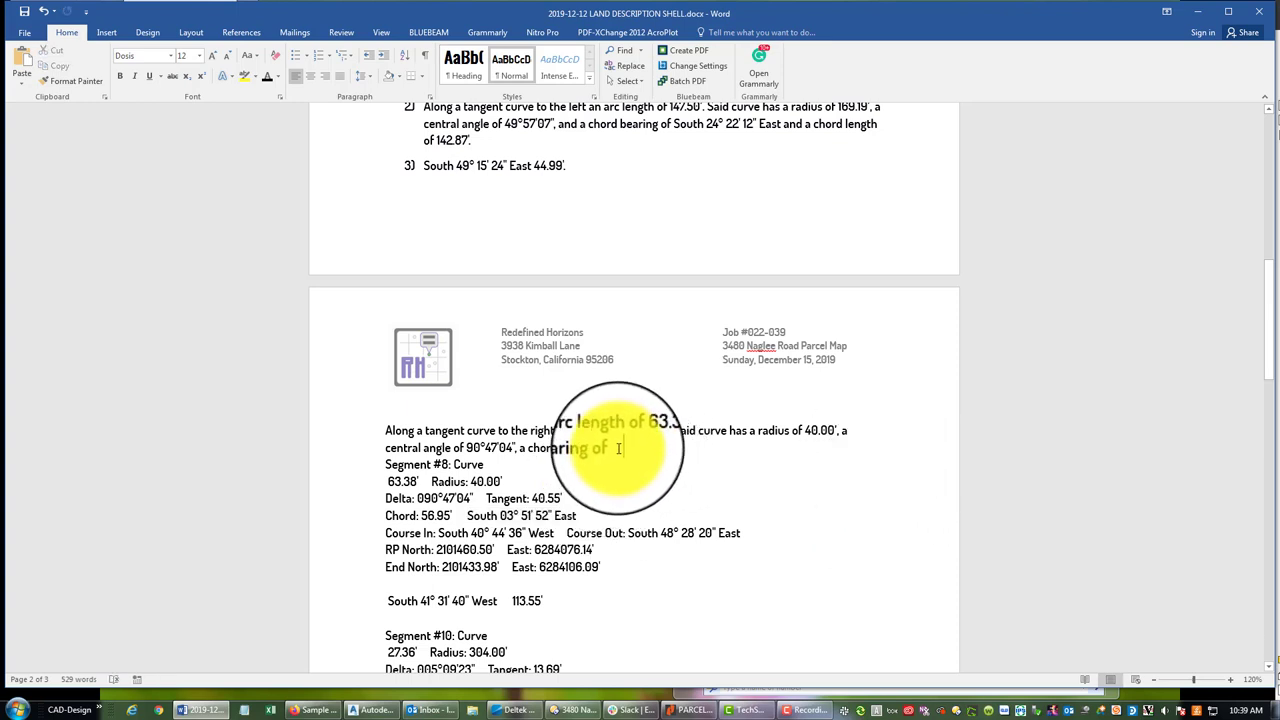
{"action": "type", "text": "South 03° 51' 52\" East"}
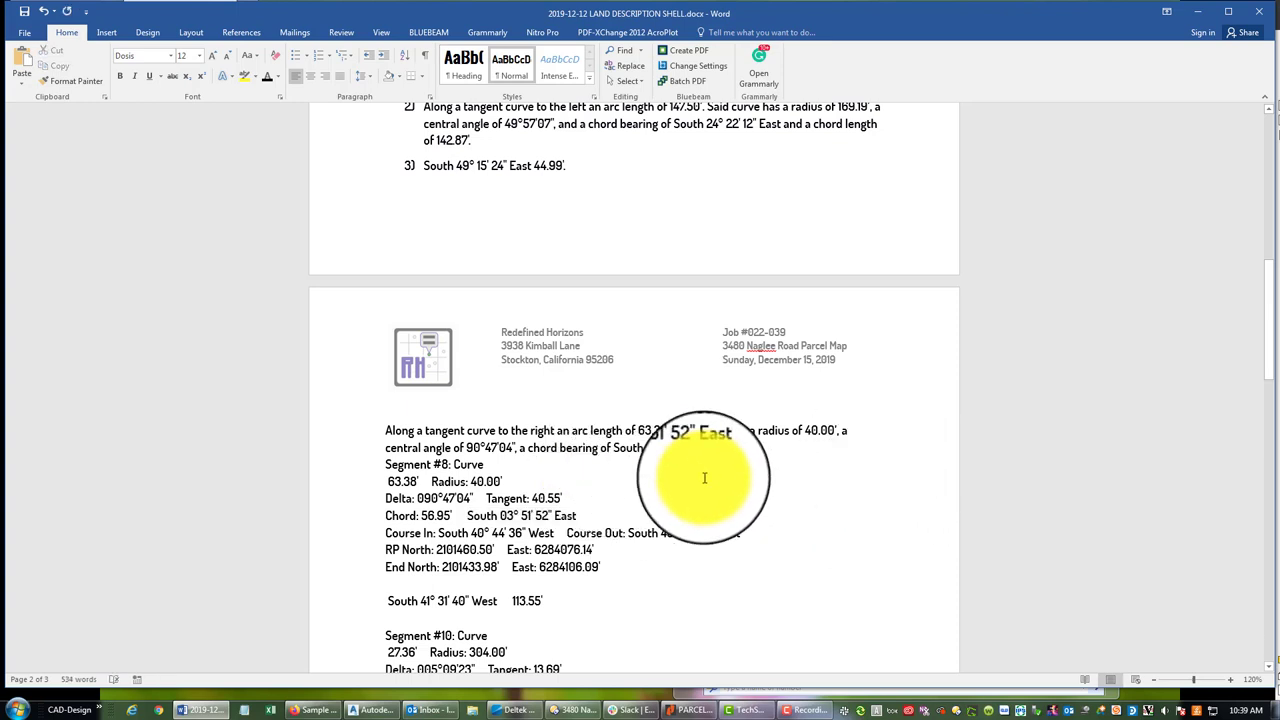
{"action": "type", "text": ", and a chord length opf"}
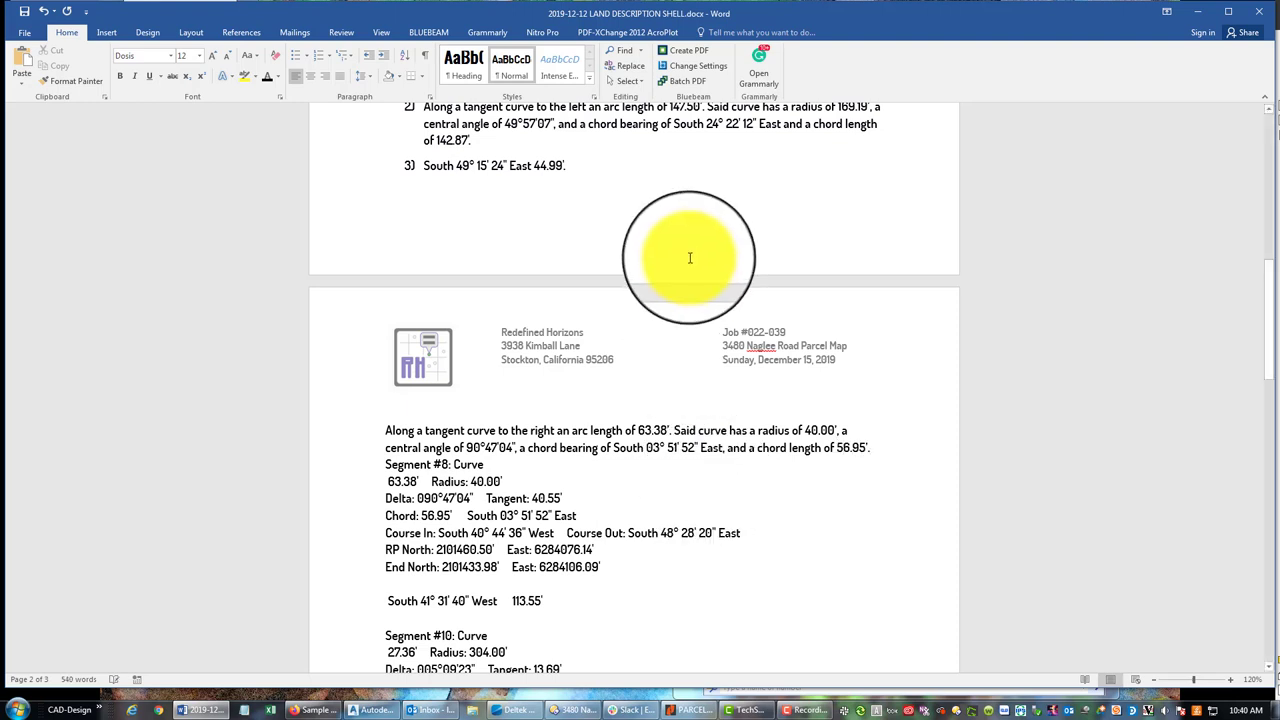
{"action": "left_click", "coordinate": [843, 178]}
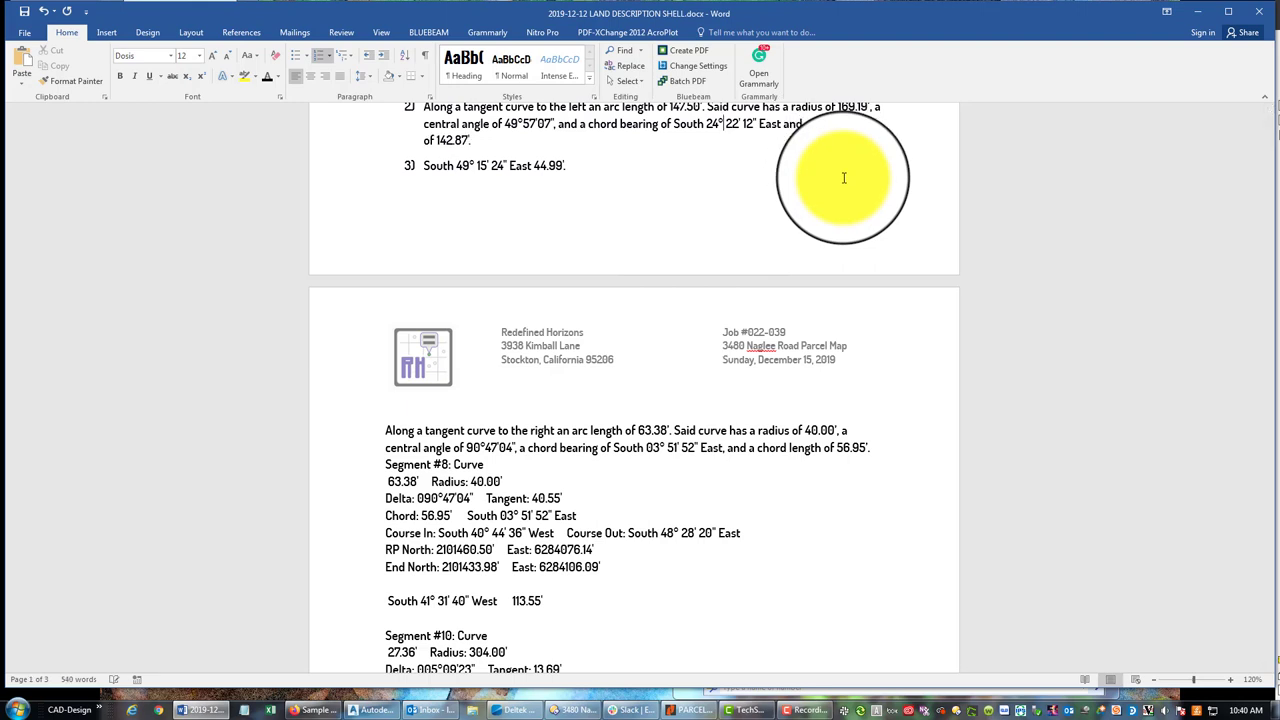
Remove the extra 'and' and space from course 2's chord wording
{"action": "key", "text": "Left"}
{"action": "key", "text": "Left"}
{"action": "key", "text": "Left"}
{"action": "key", "text": "Left"}
{"action": "key", "text": "Left"}
{"action": "key", "text": "Left"}
{"action": "key", "text": "Left"}
{"action": "key", "text": "Left"}
{"action": "key", "text": "Left"}
{"action": "key", "text": "Left"}
{"action": "key", "text": "Left"}
{"action": "key", "text": "BackSpace"}
{"action": "key", "text": "BackSpace"}
{"action": "key", "text": "BackSpace"}
{"action": "key", "text": "BackSpace"}
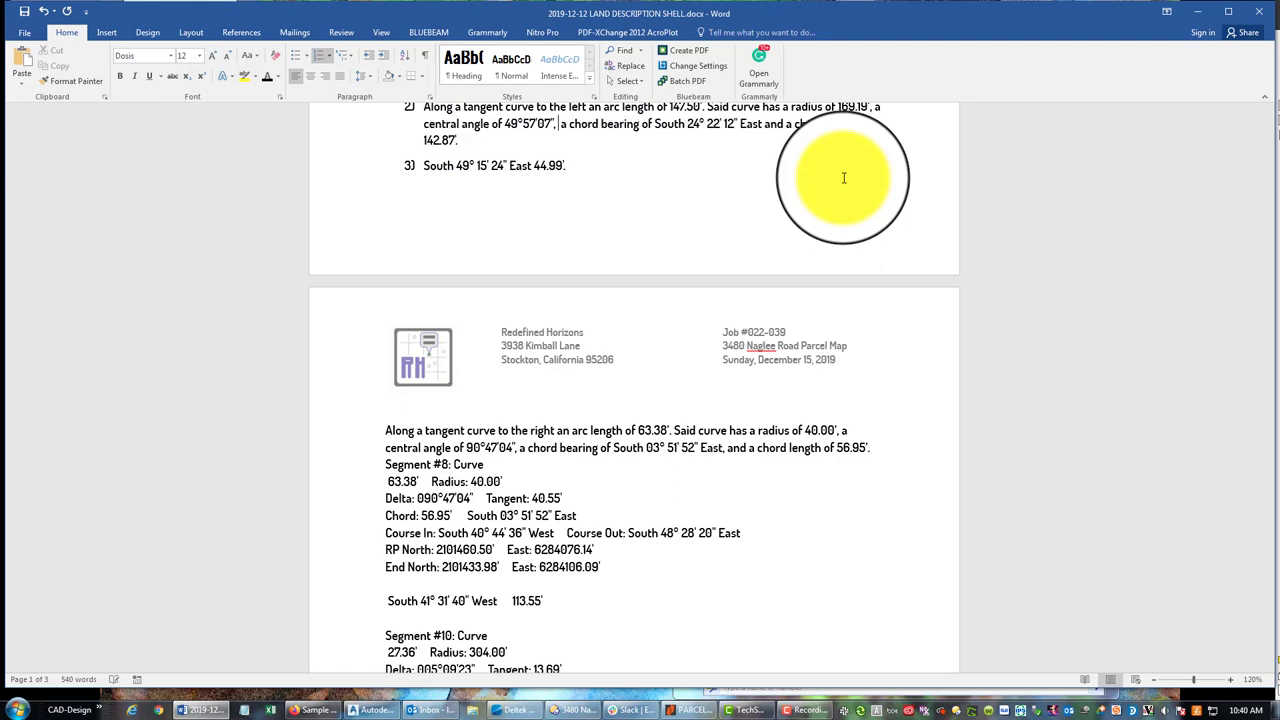
{"action": "key", "text": "BackSpace"}
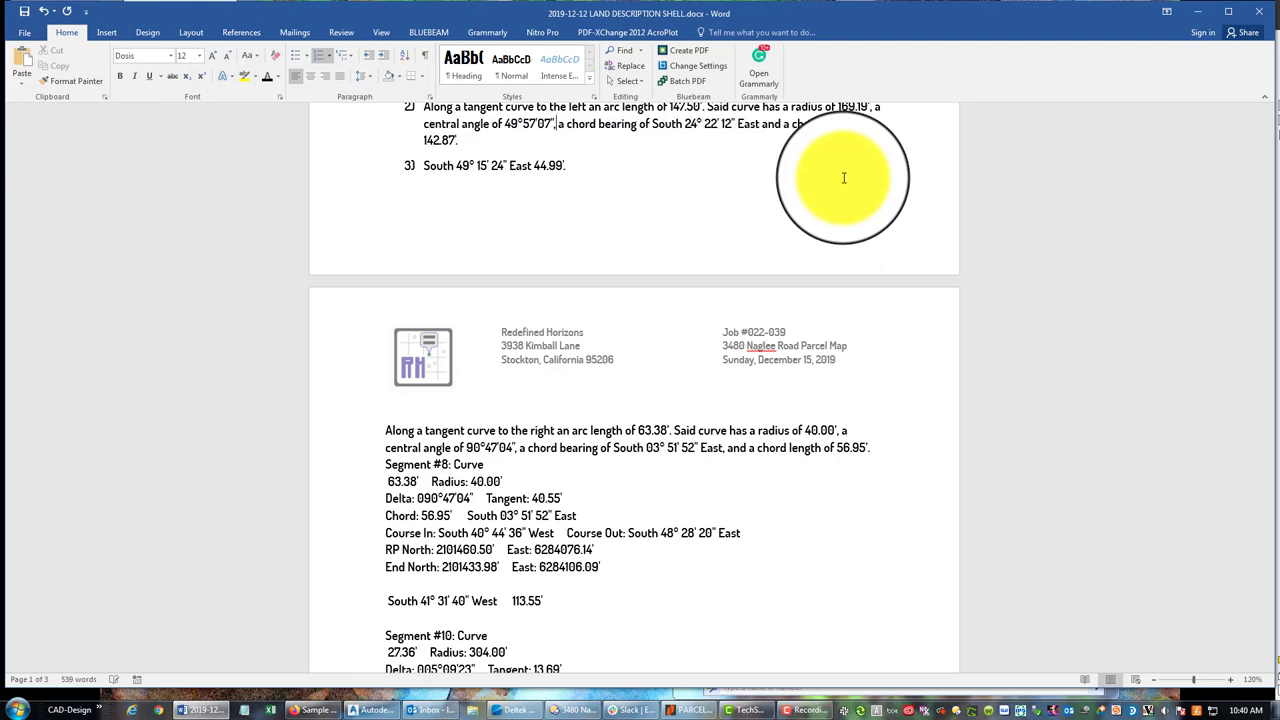
Delete the Segment #8 curve data block and number the curve as course 4)
{"action": "left_click", "coordinate": [585, 482]}
{"action": "left_click_drag", "start_coordinate": [380, 464], "coordinate": [671, 564]}
{"action": "key", "text": "Delete"}
{"action": "key", "text": "Delete"}
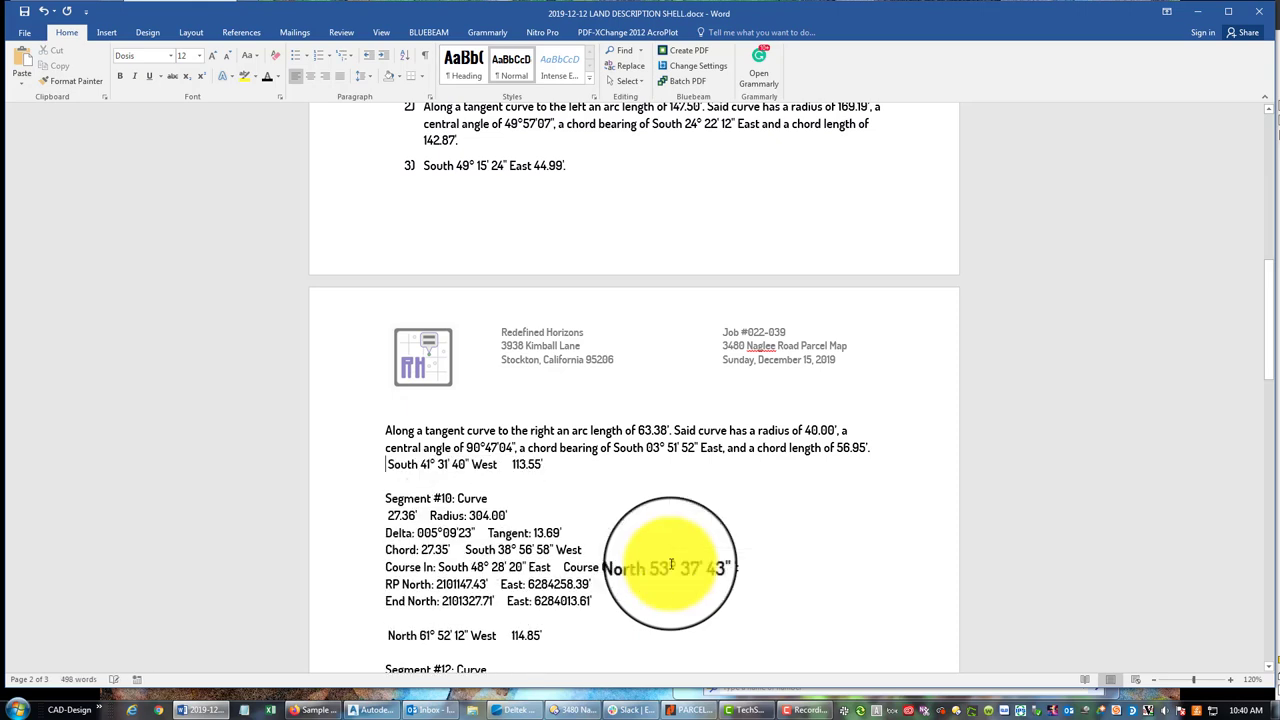
{"action": "key", "text": "Delete"}
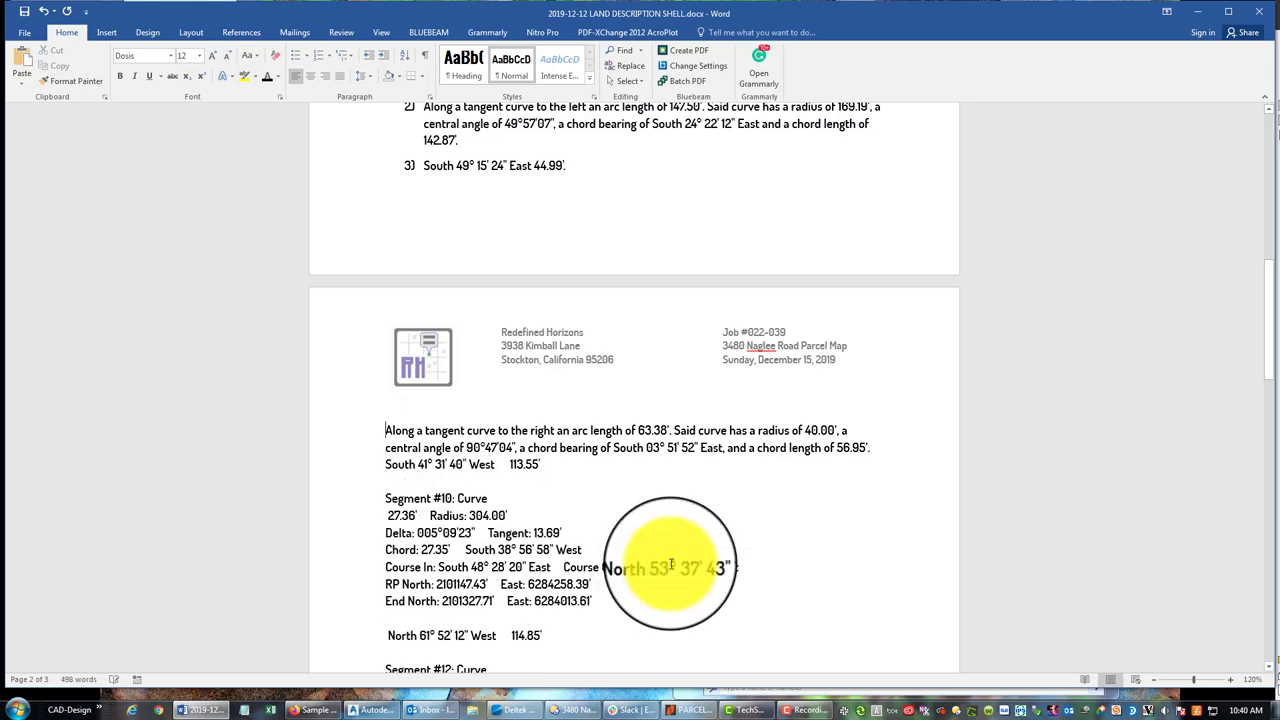
{"action": "key", "text": "BackSpace"}
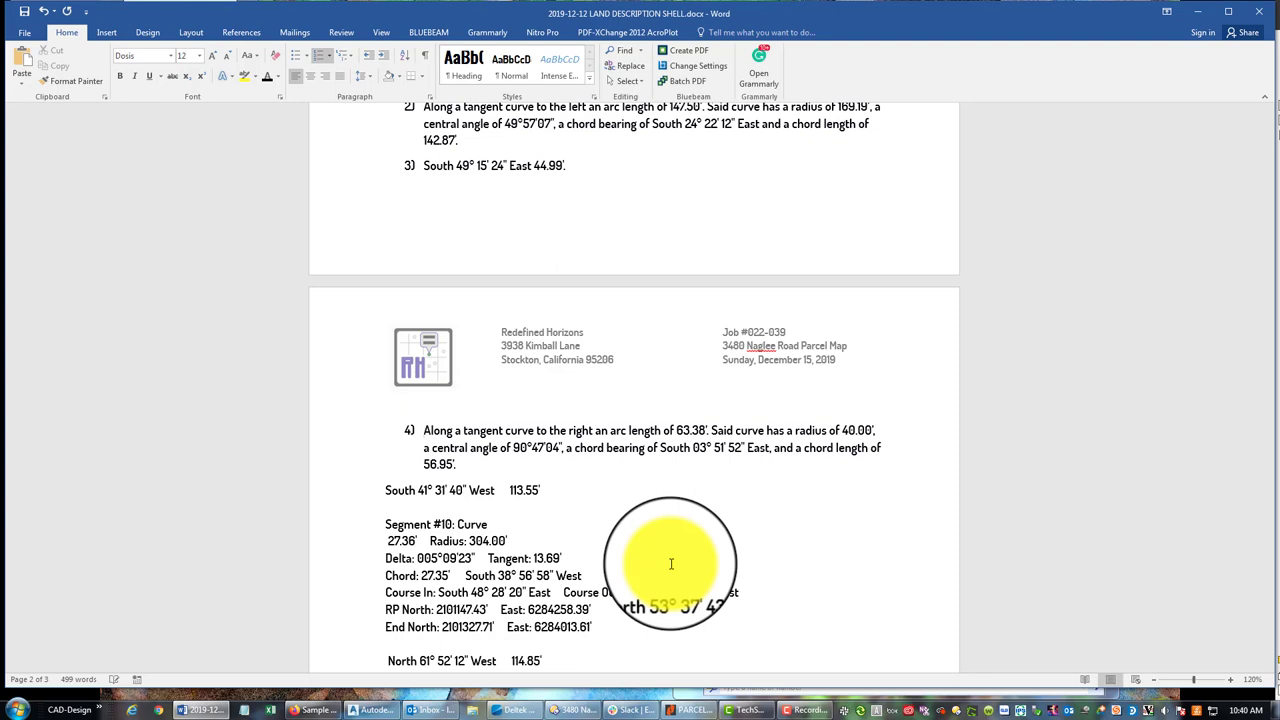
Make South 41° 31' 40" West 113.55' its own numbered course 5)
{"action": "key", "text": "Down"}
{"action": "key", "text": "Up"}
{"action": "key", "text": "Down"}
{"action": "key", "text": "BackSpace"}
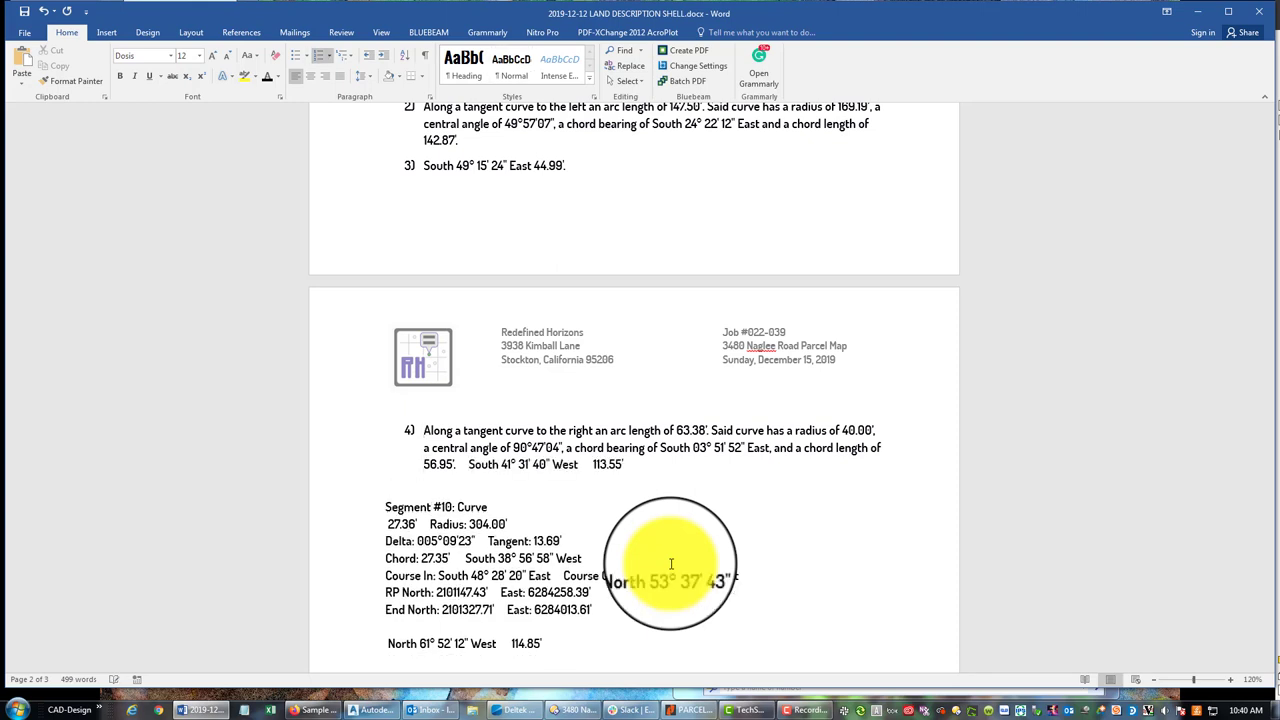
{"action": "key", "text": "BackSpace"}
{"action": "key", "text": "BackSpace"}
{"action": "key", "text": "BackSpace"}
{"action": "key", "text": "BackSpace"}
{"action": "key", "text": "Return"}
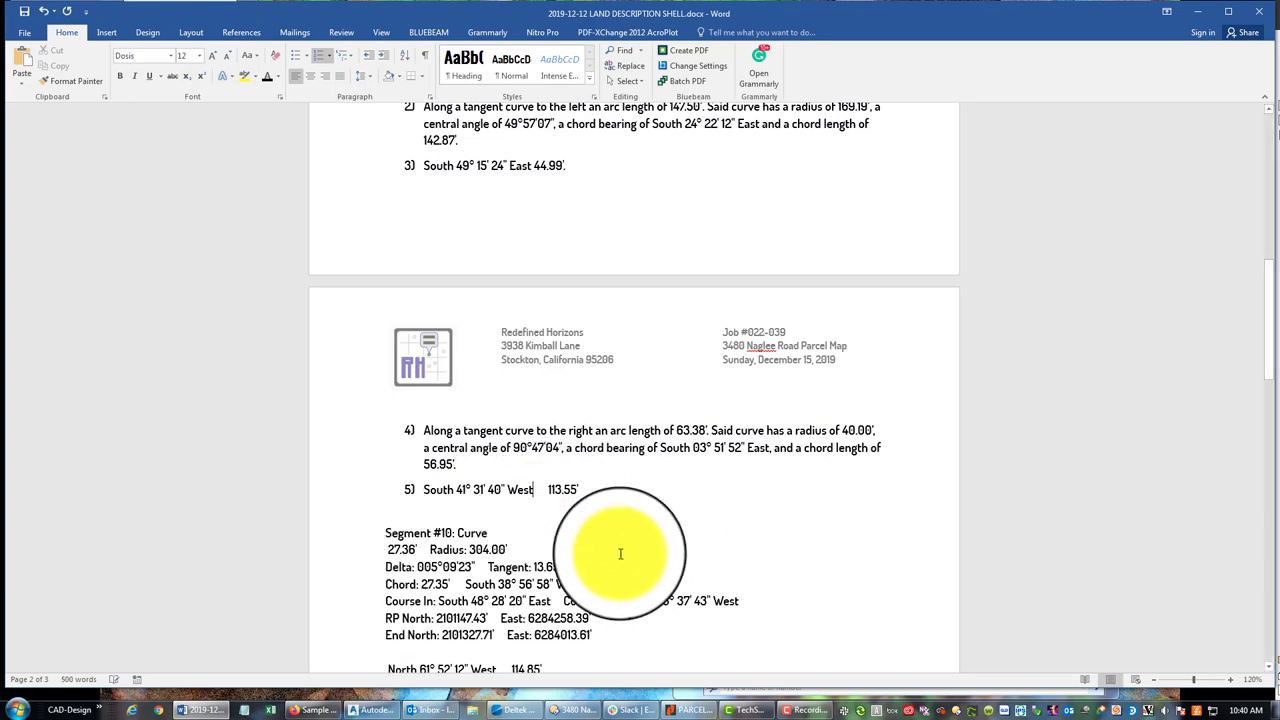
{"action": "key", "text": "BackSpace"}
{"action": "key", "text": "BackSpace"}
{"action": "key", "text": "BackSpace"}
{"action": "key", "text": "BackSpace"}
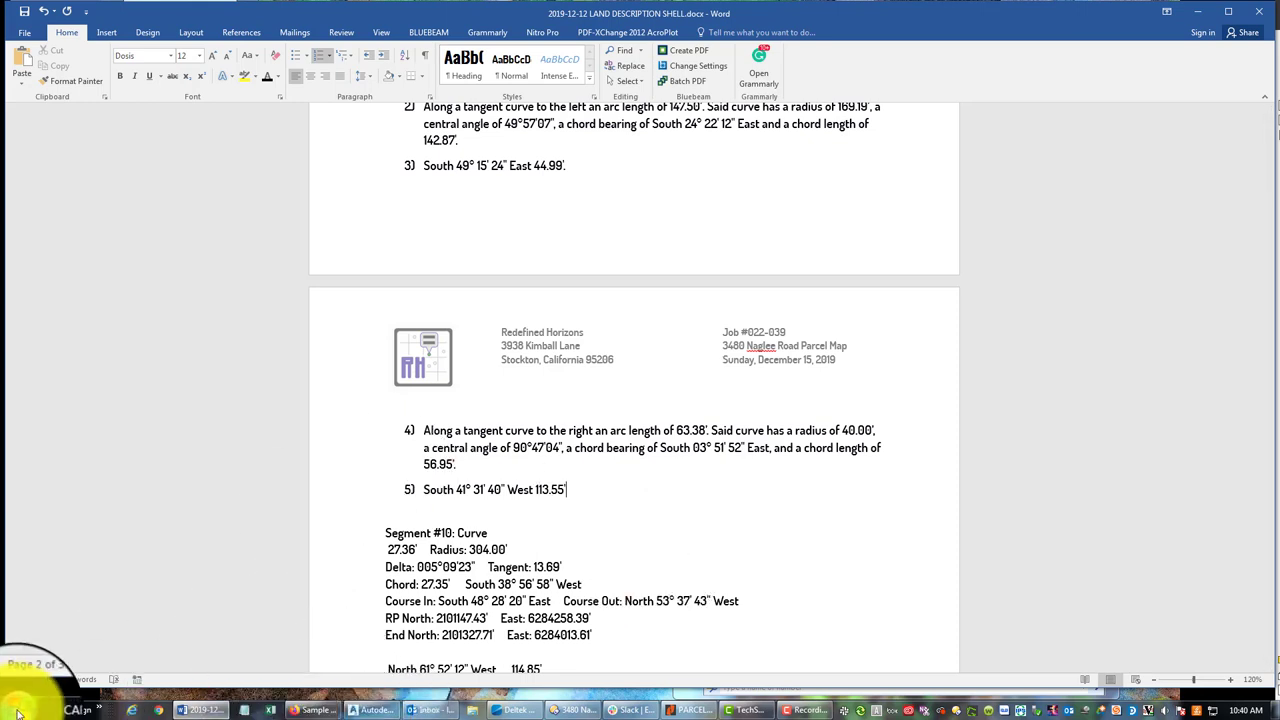
After checking the boundary drawing, end course 5) with 'to the south boundary of the parcel described in this document.'
{"action": "left_click", "coordinate": [360, 710]}
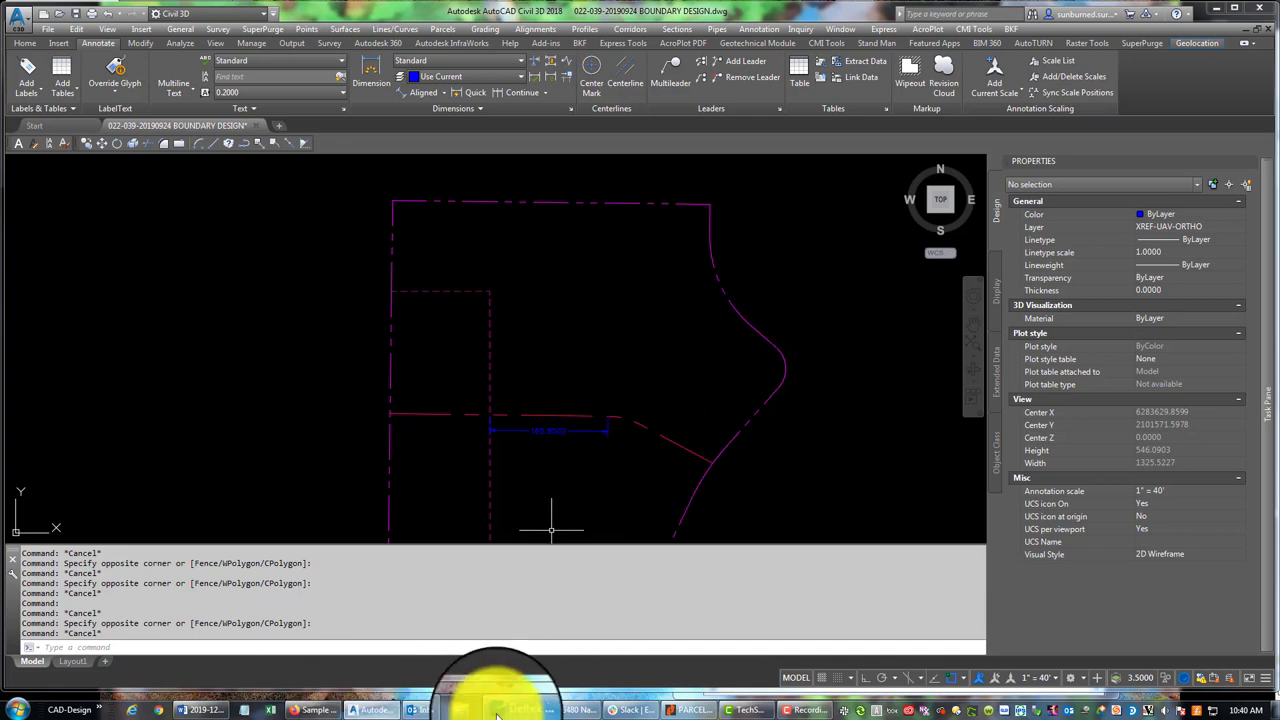
{"action": "left_click", "coordinate": [197, 709]}
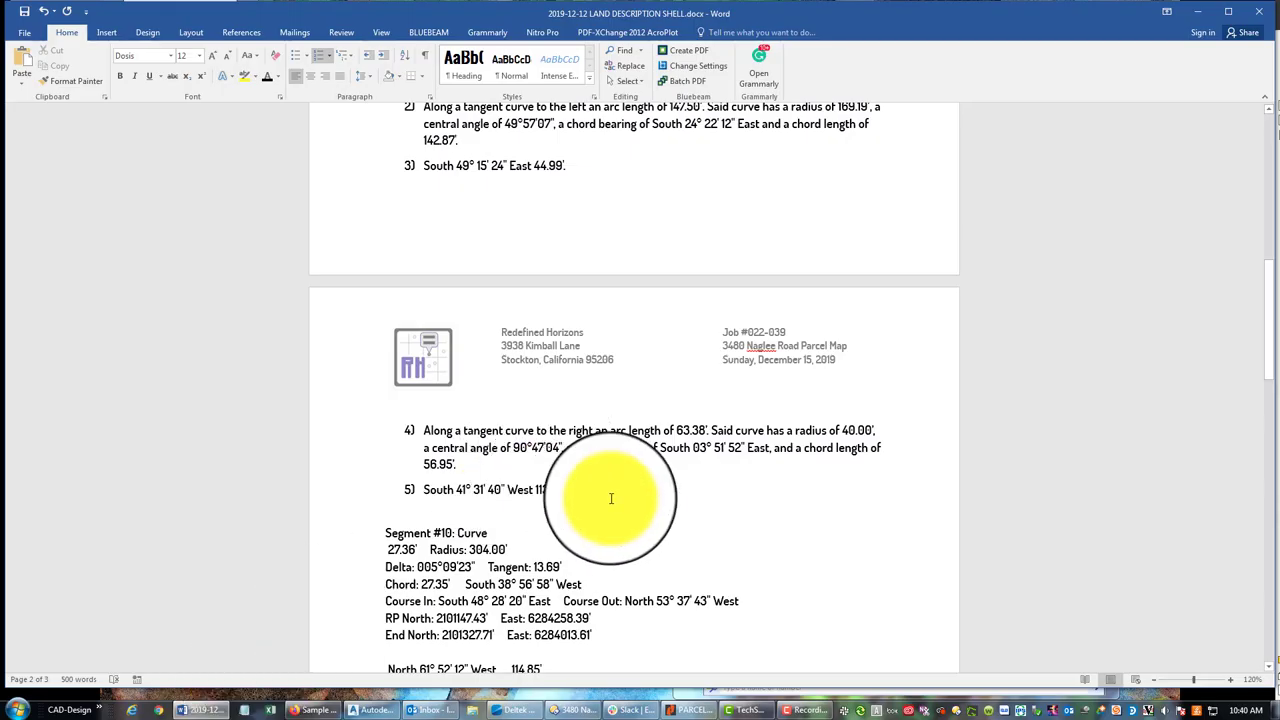
{"action": "type", "text": "to the south "}
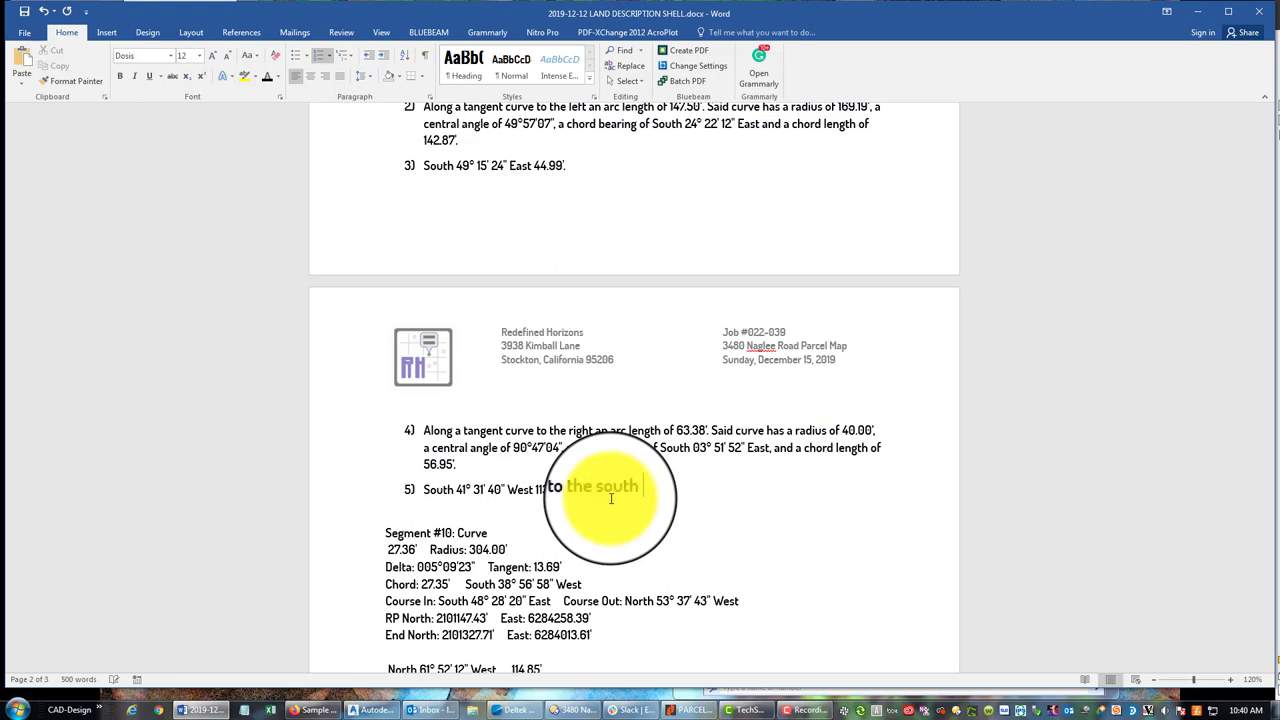
{"action": "type", "text": "bou of the parcel described in this"}
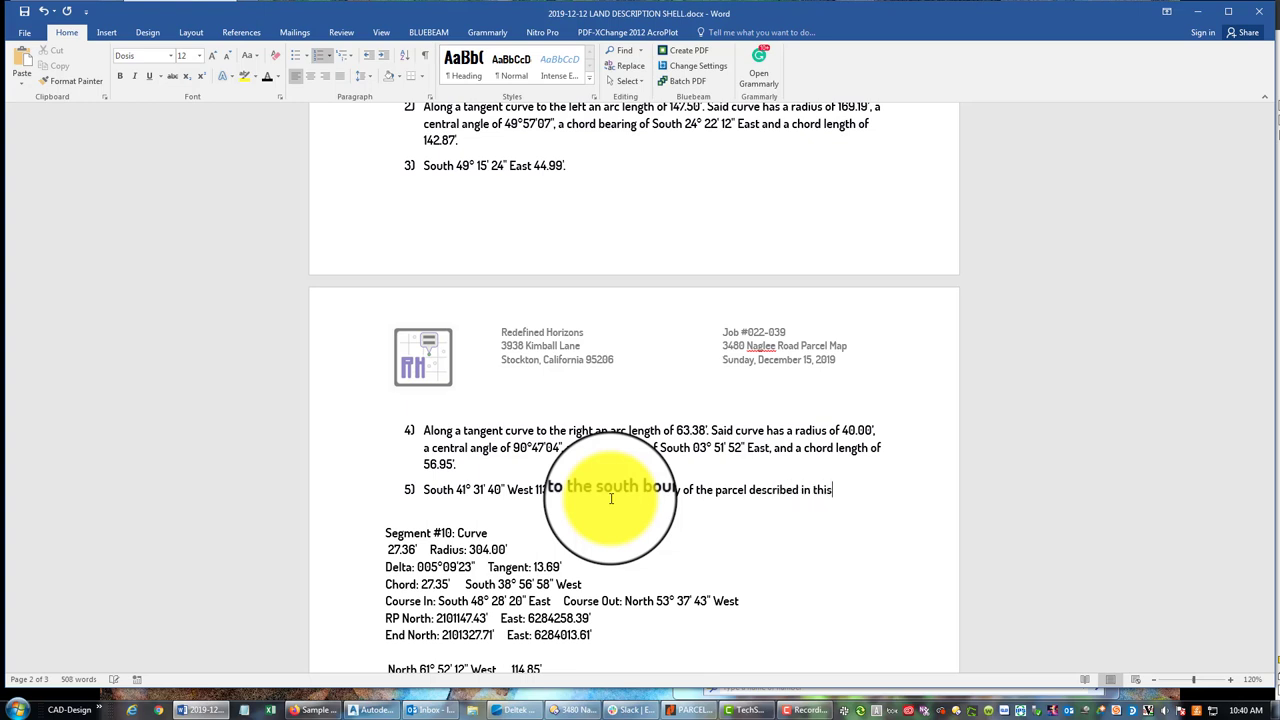
{"action": "type", "text": " document."}
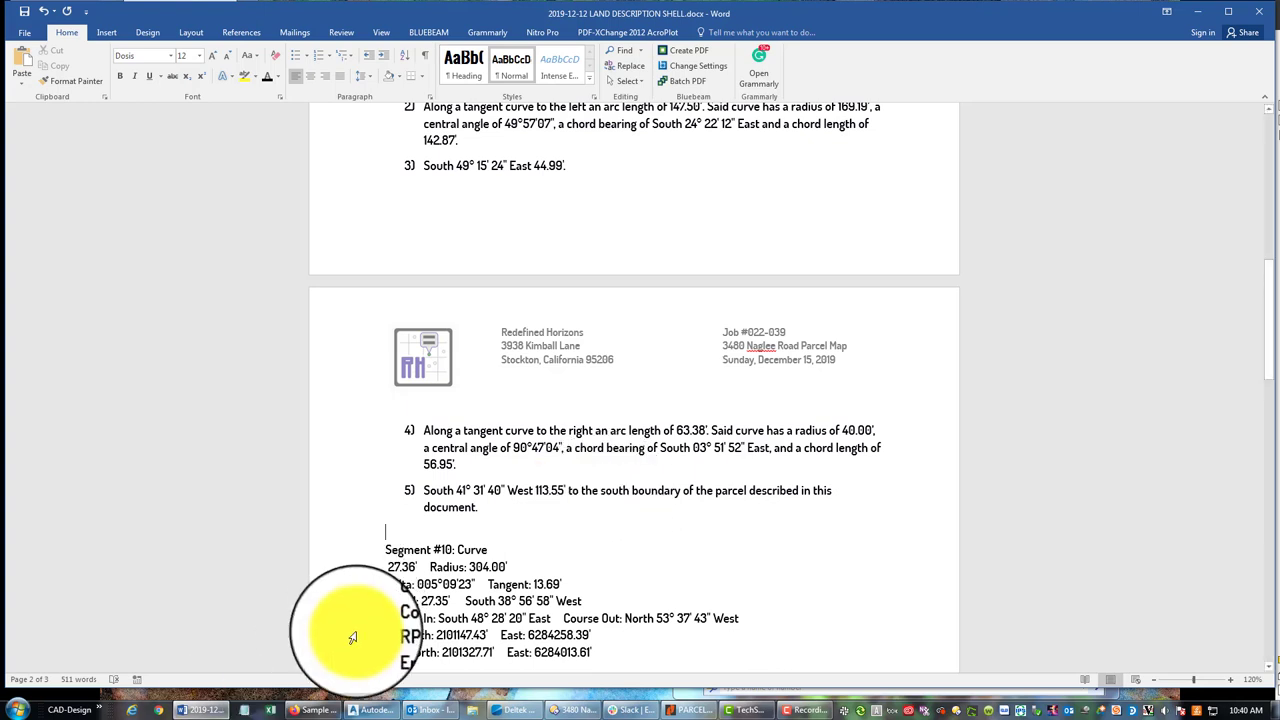
Select the boundary arc in the Civil 3D drawing to read its radius
{"action": "left_click", "coordinate": [390, 712]}
{"action": "scroll", "coordinate": [708, 450], "scroll_direction": "up", "scroll_amount": 3}
{"action": "left_click", "coordinate": [755, 458]}
{"action": "left_click", "coordinate": [766, 434]}
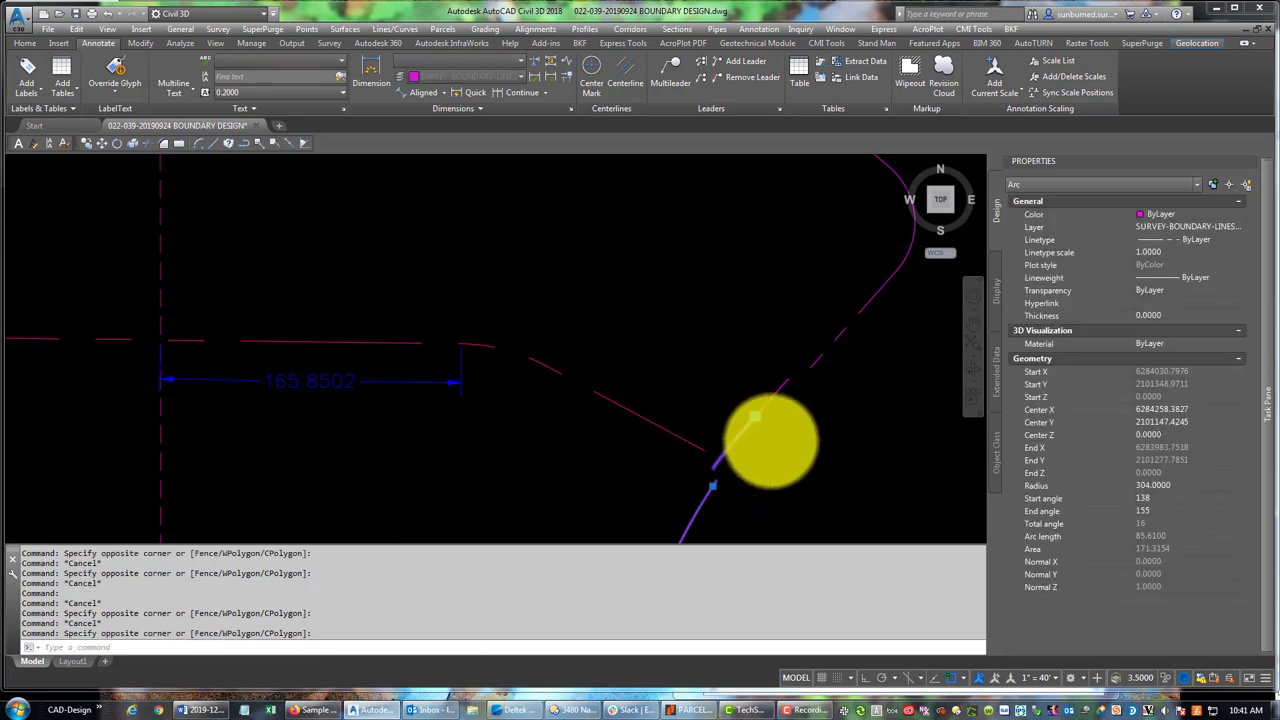
{"action": "key", "text": "Escape"}
{"action": "scroll", "coordinate": [770, 445], "scroll_direction": "down", "scroll_amount": 2}
{"action": "scroll", "coordinate": [770, 445], "scroll_direction": "down", "scroll_amount": 2}
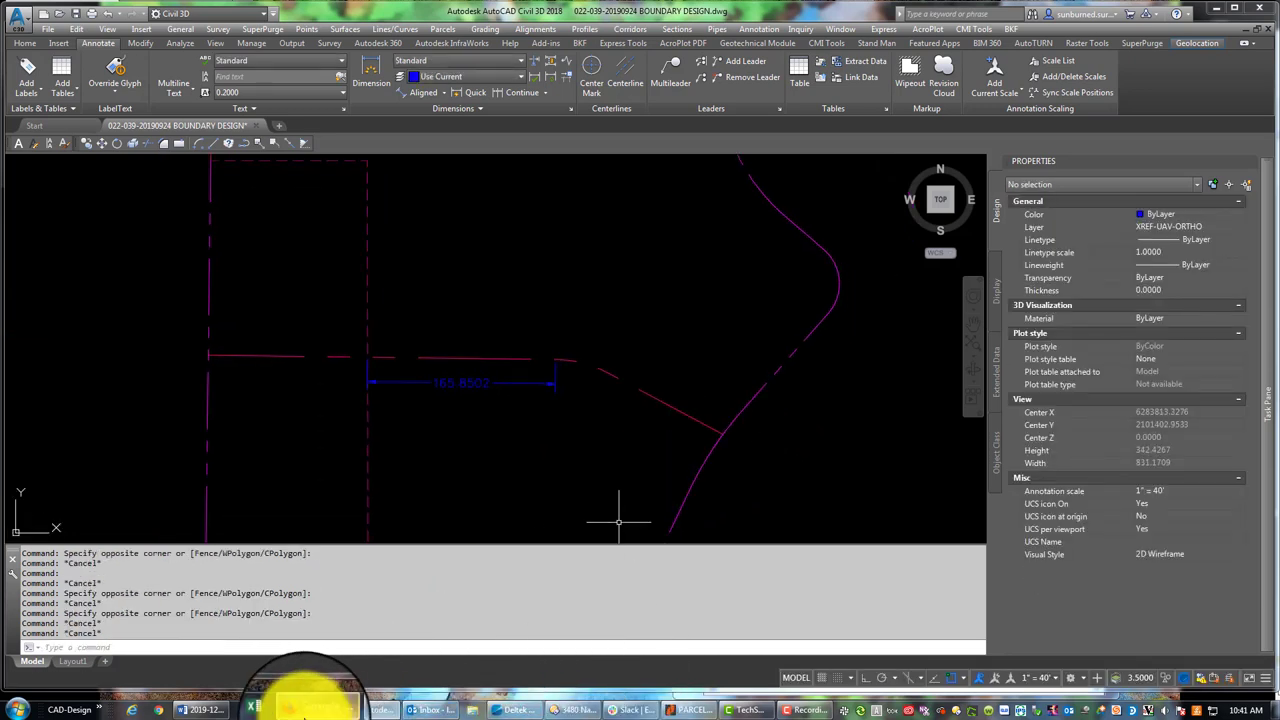
{"action": "left_click", "coordinate": [200, 709]}
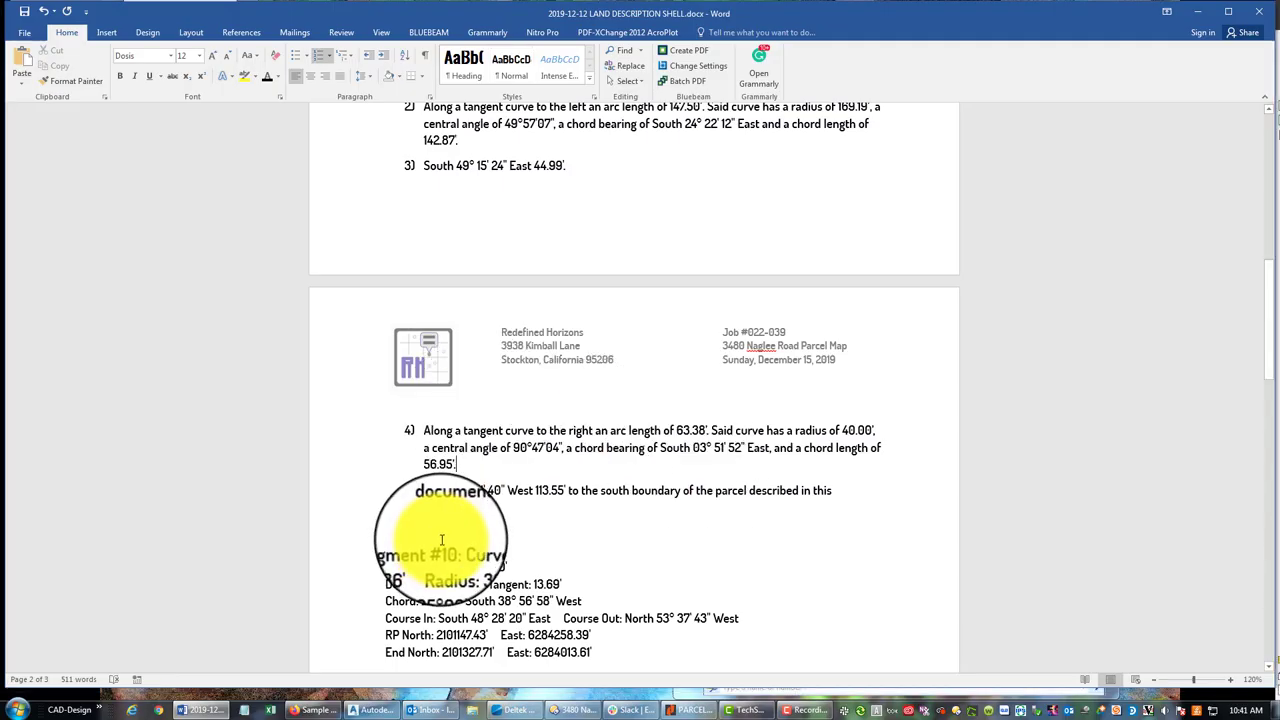
Cut the boundary phrase so course 5) ends at South 41° 31' 40" West 113.55'
{"action": "triple_click", "coordinate": [474, 504]}
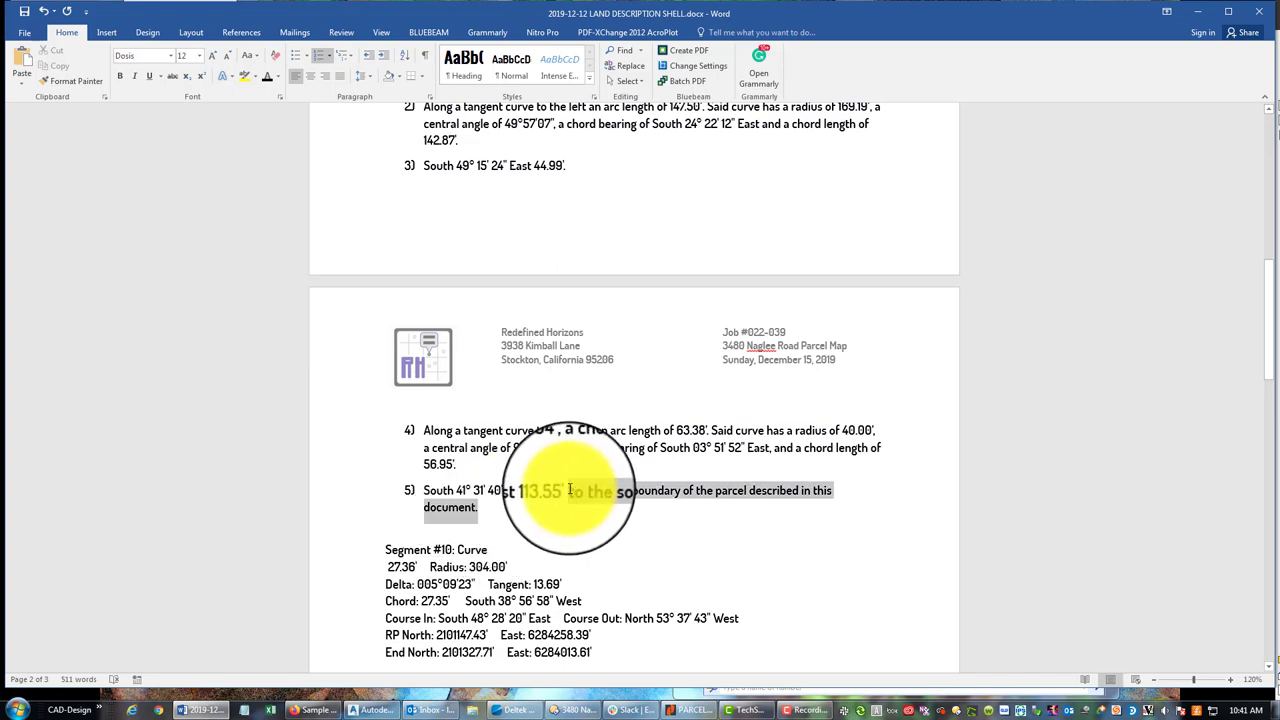
{"action": "right_click", "coordinate": [592, 500]}
{"action": "left_click", "coordinate": [617, 297]}
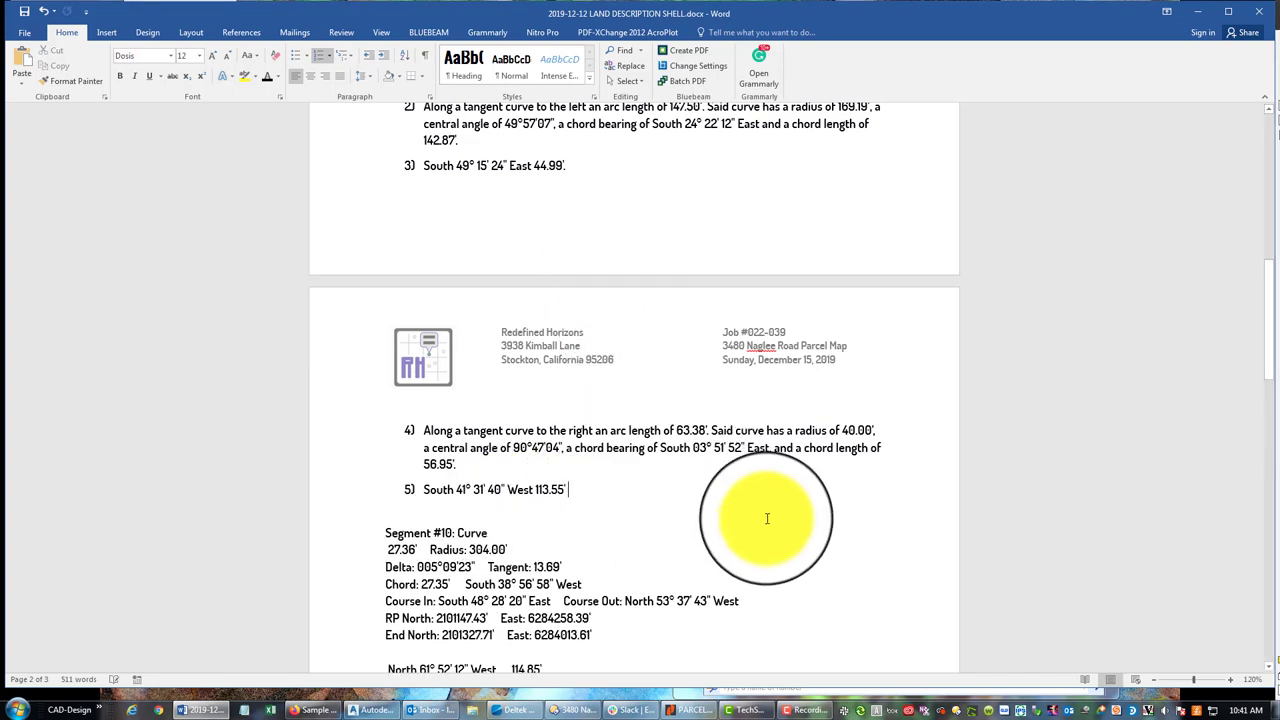
{"action": "key", "text": "BackSpace"}
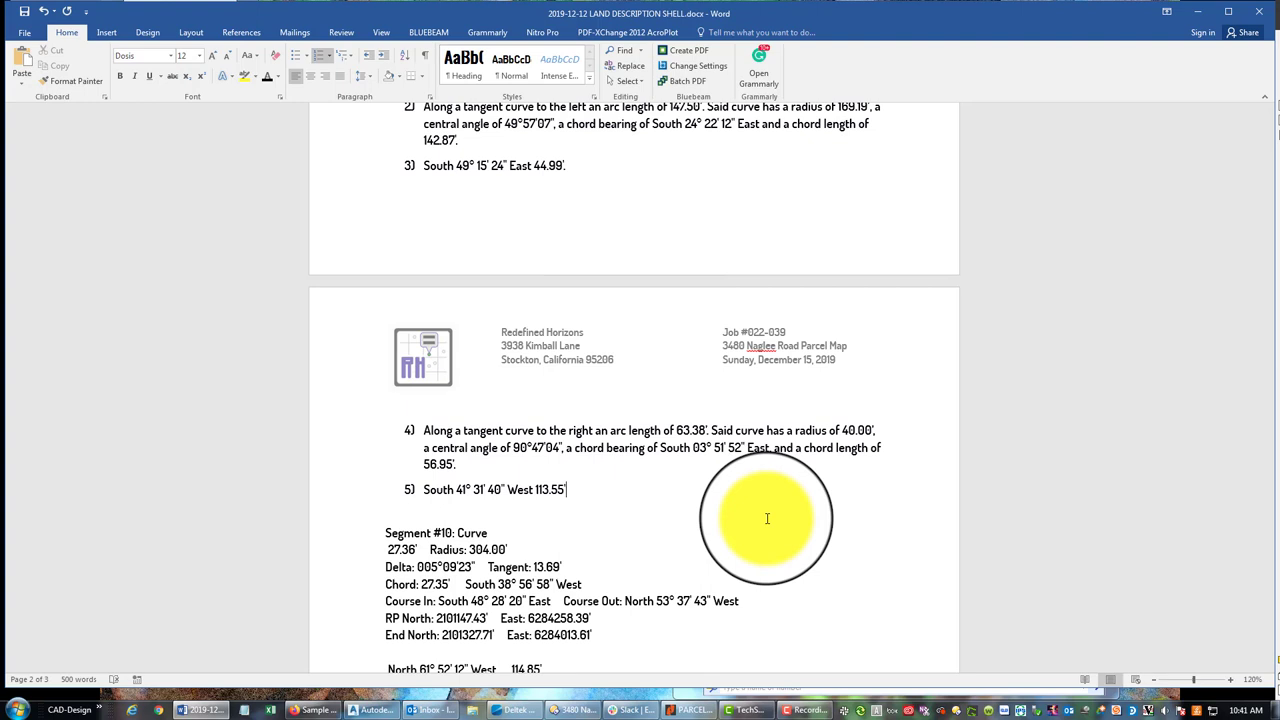
Start course 6) describing the 27.36' tangent curve to the left
{"action": "key", "text": "Return"}
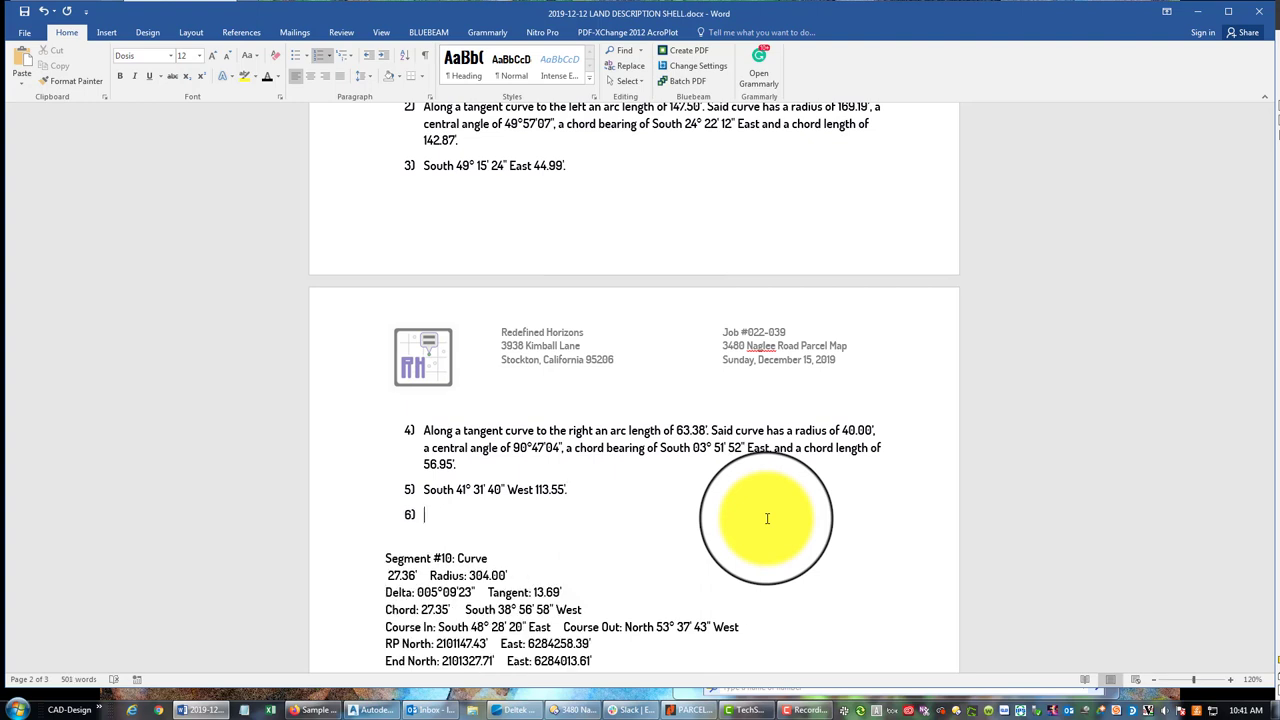
{"action": "type", "text": "The"}
{"action": "type", "text": "ong a "}
{"action": "type", "text": "tangent curve"}
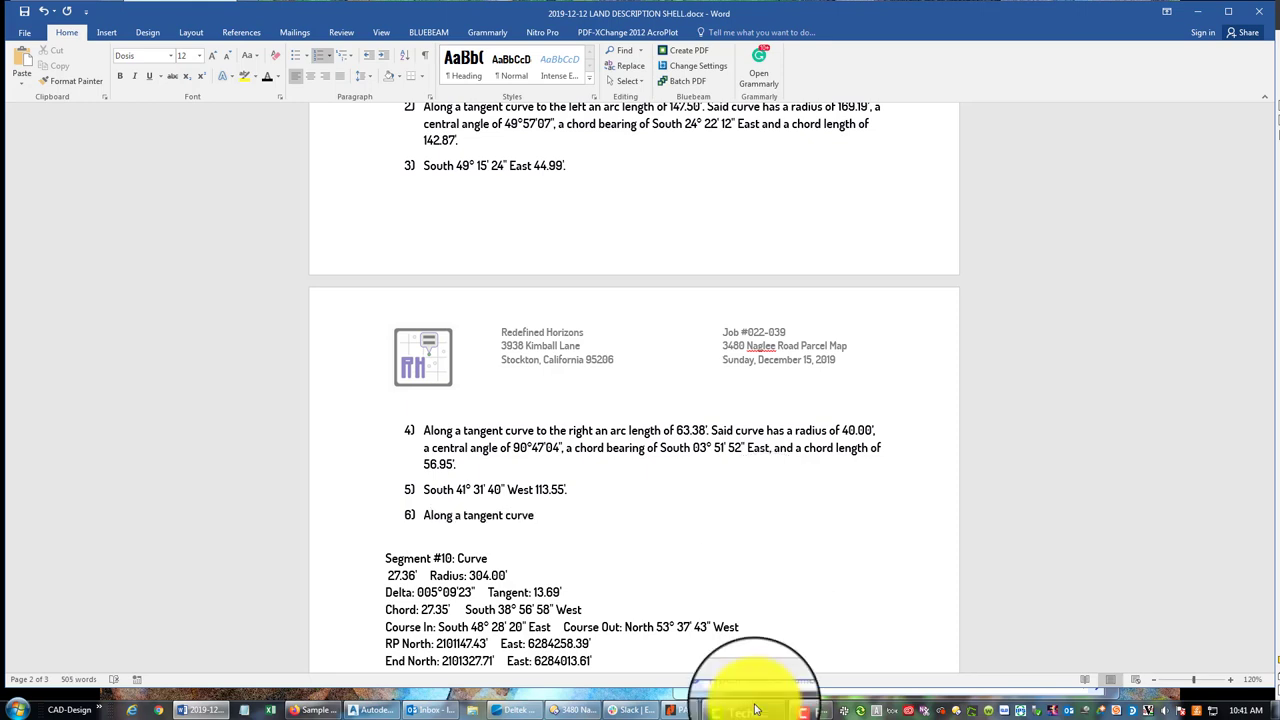
{"action": "left_click", "coordinate": [375, 709]}
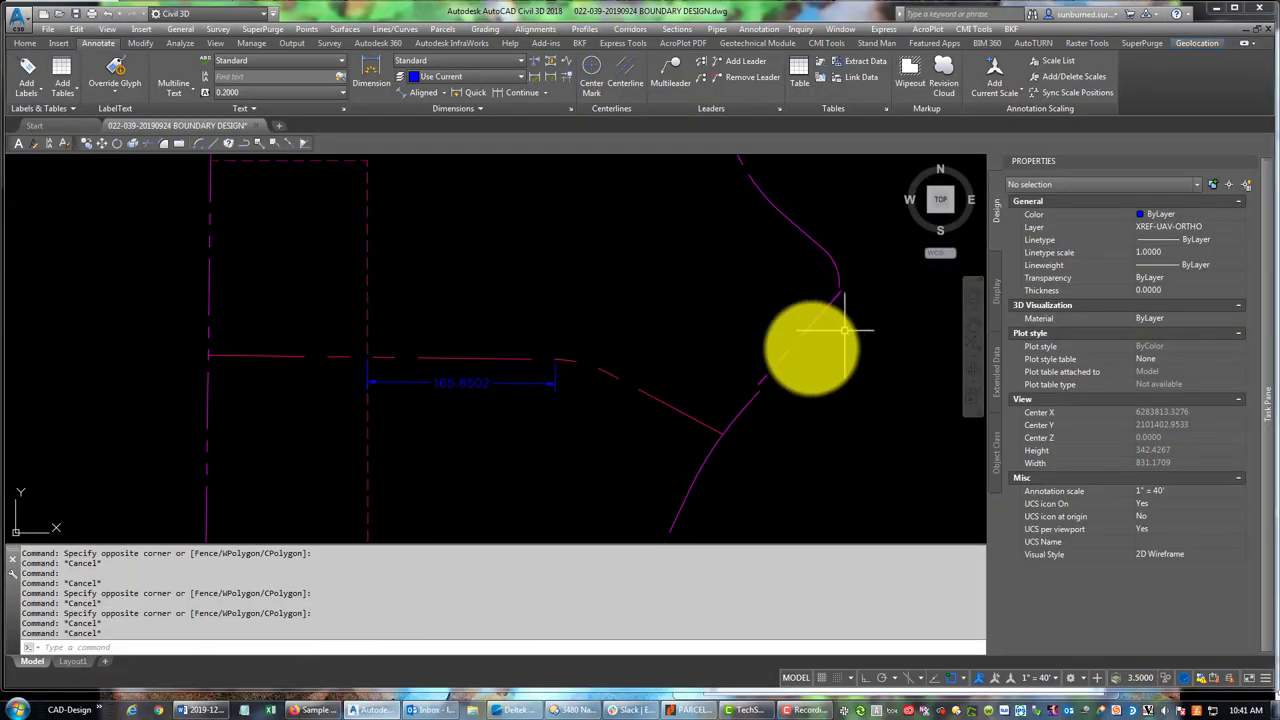
{"action": "left_click", "coordinate": [203, 709]}
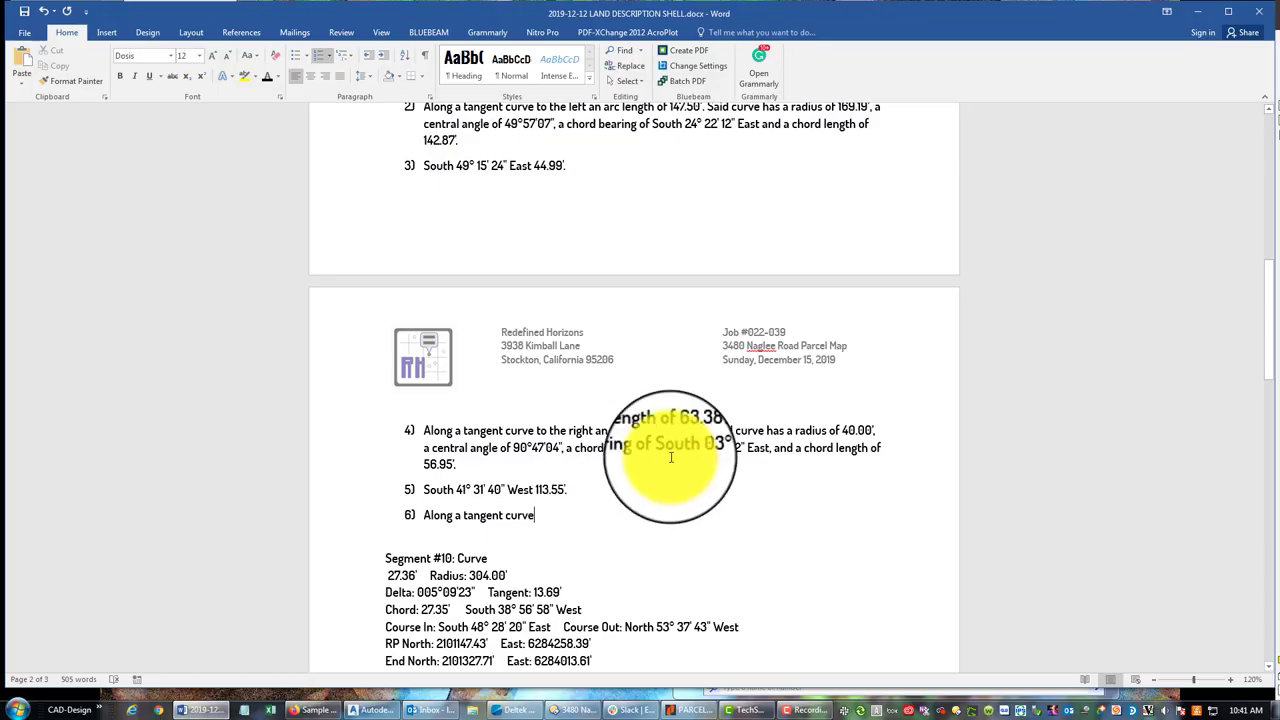
{"action": "type", "text": "to the lef"}
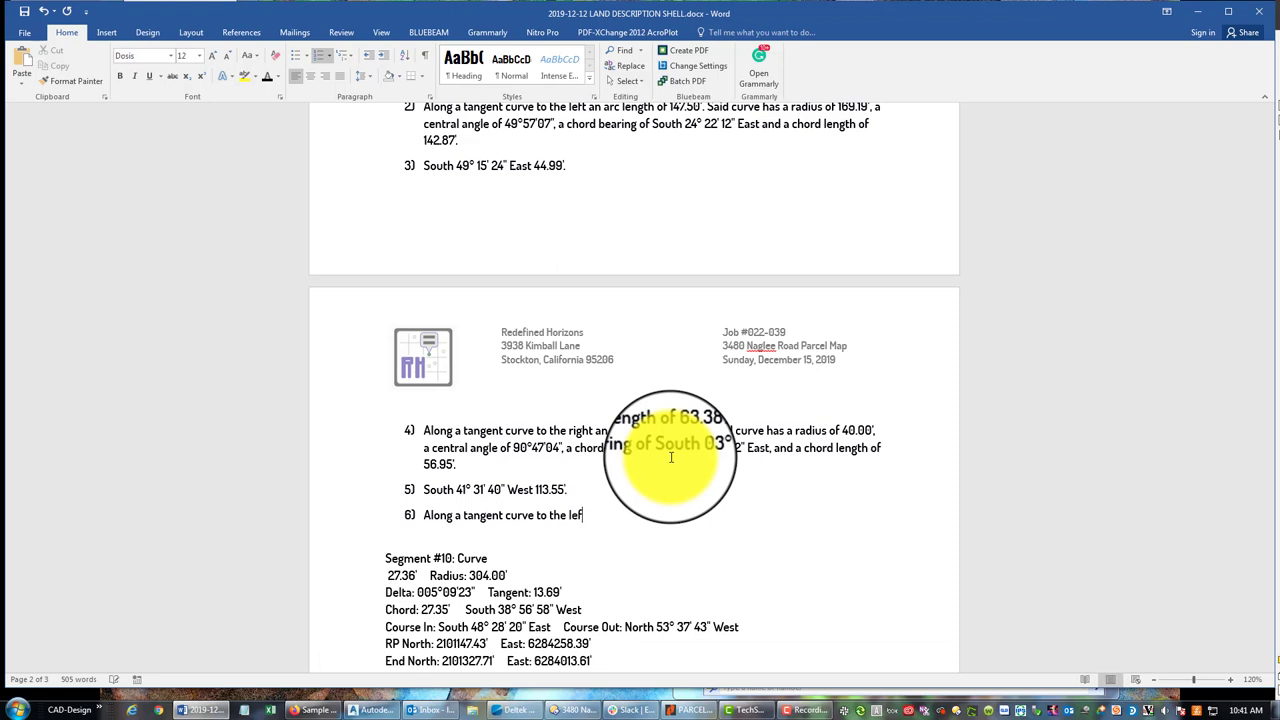
{"action": "type", "text": "t and arc leng"}
Add radius 304.00' plus blank central angle, chord bearing and chord length wording to course 6)
{"action": "key", "text": "Return"}
{"action": "key", "text": "Return"}
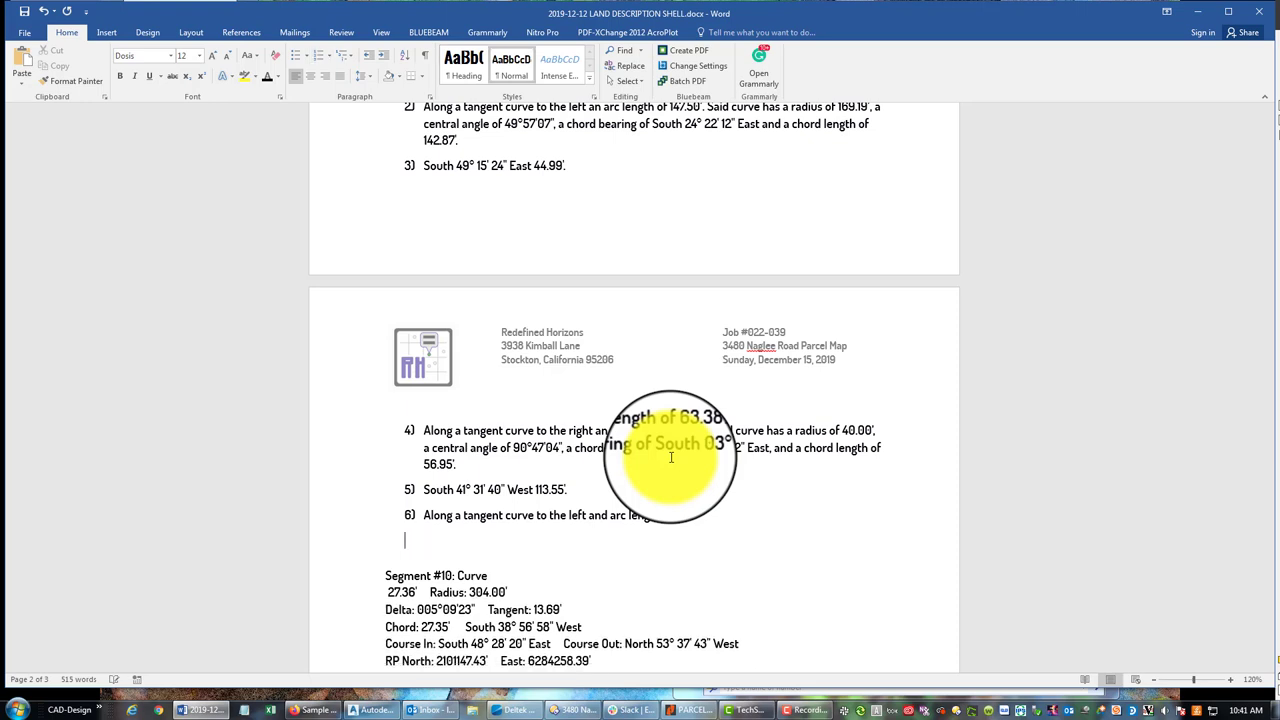
{"action": "key", "text": "BackSpace"}
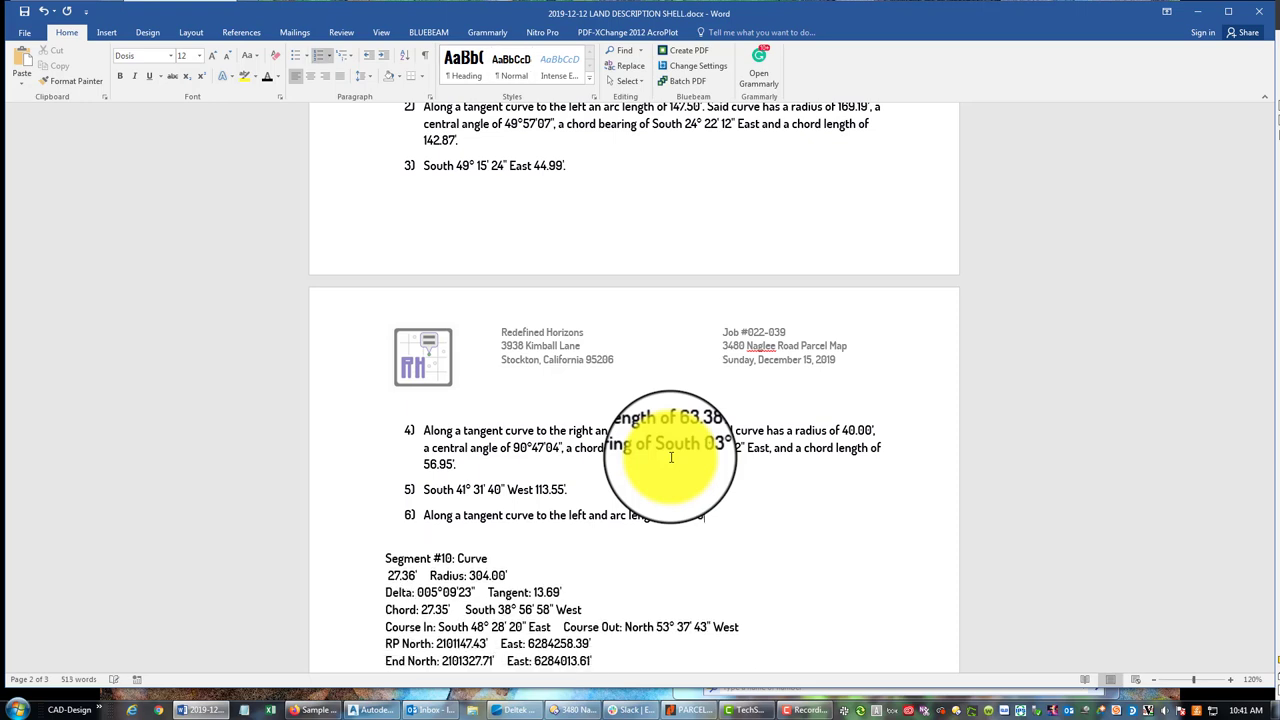
{"action": "scroll", "coordinate": [505, 500], "scroll_direction": "down", "scroll_amount": 1}
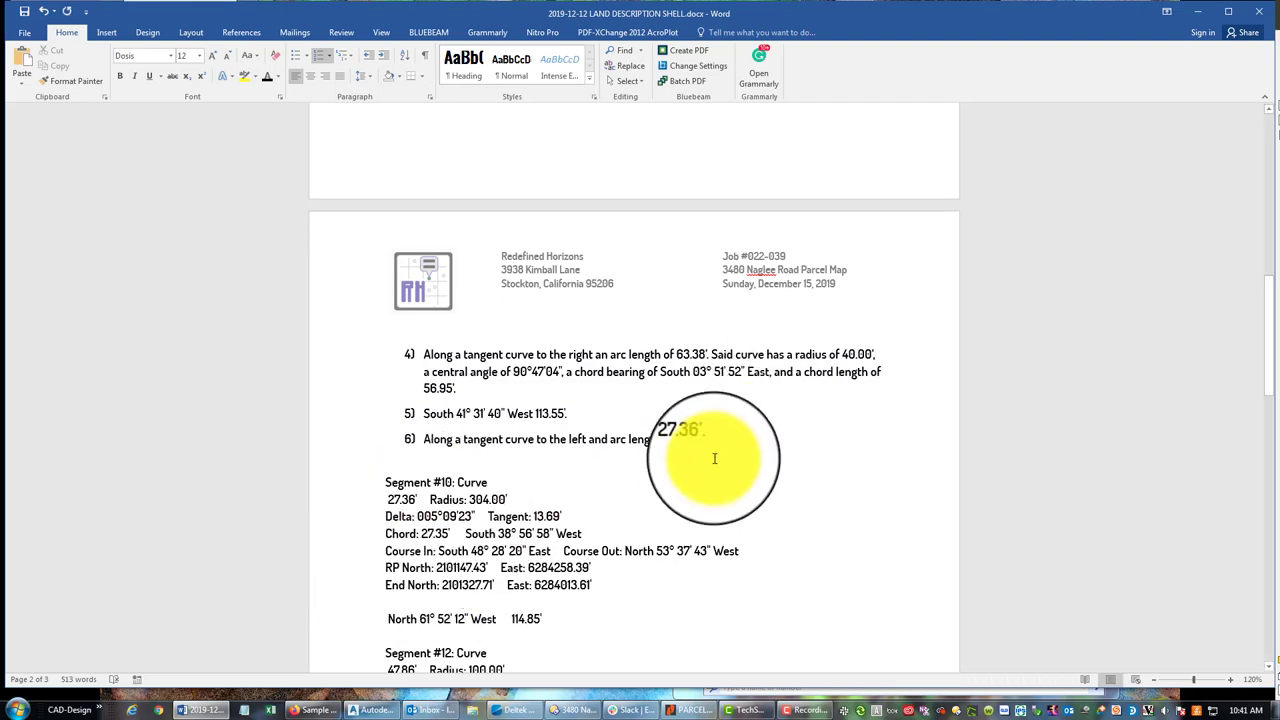
{"action": "type", "text": ". Said curve has a "}
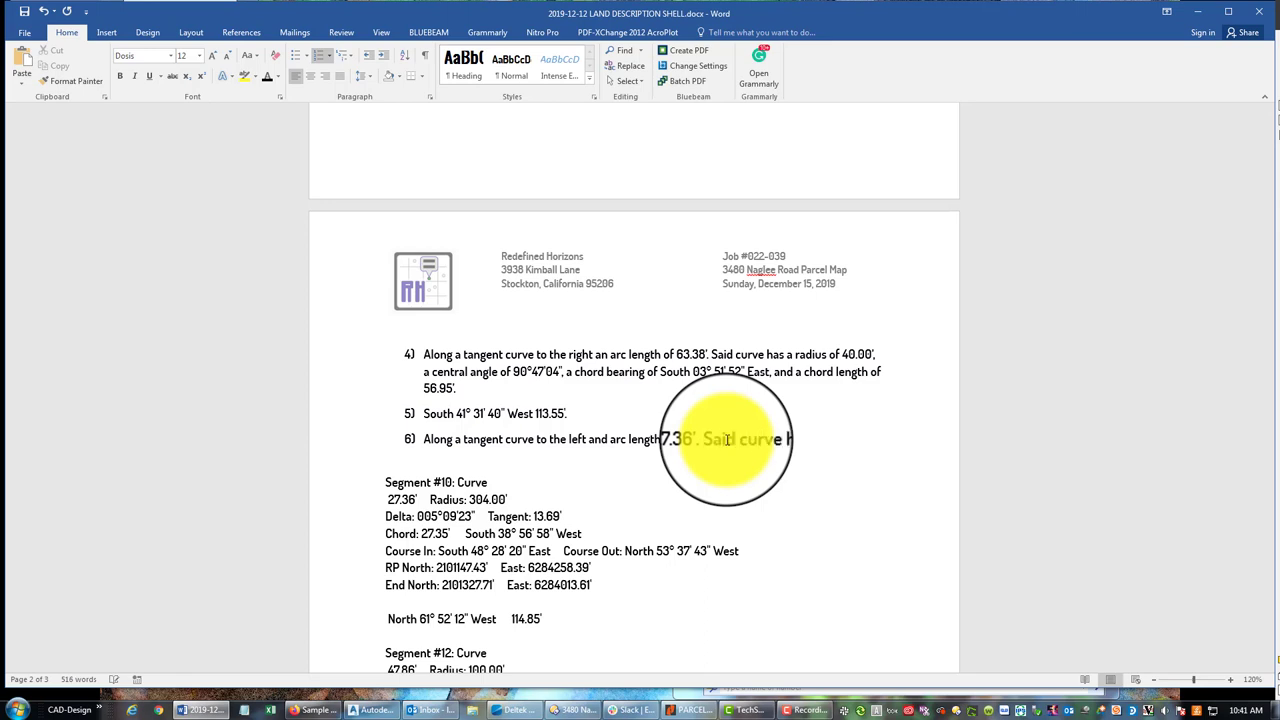
{"action": "type", "text": "radius of 304.00', a central angle"}
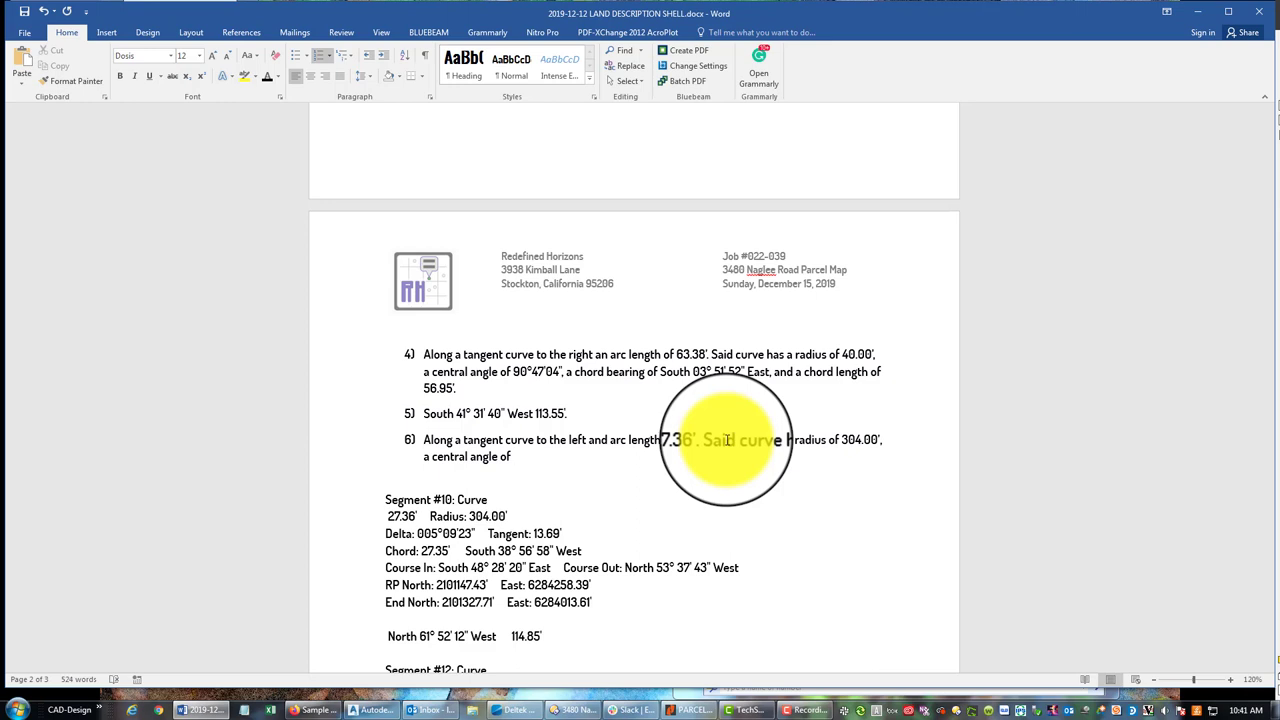
{"action": "type", "text": "of , a chord bearing of , and a chord length of"}
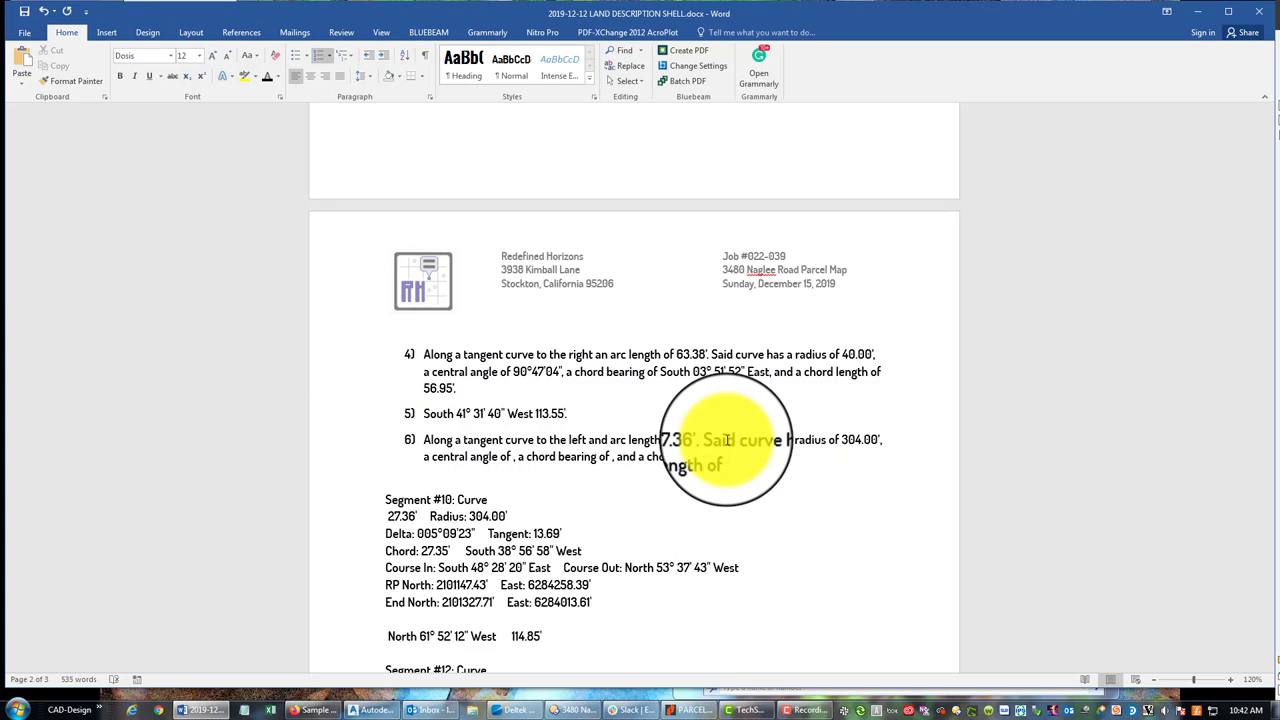
{"action": "type", "text": ".00',"}
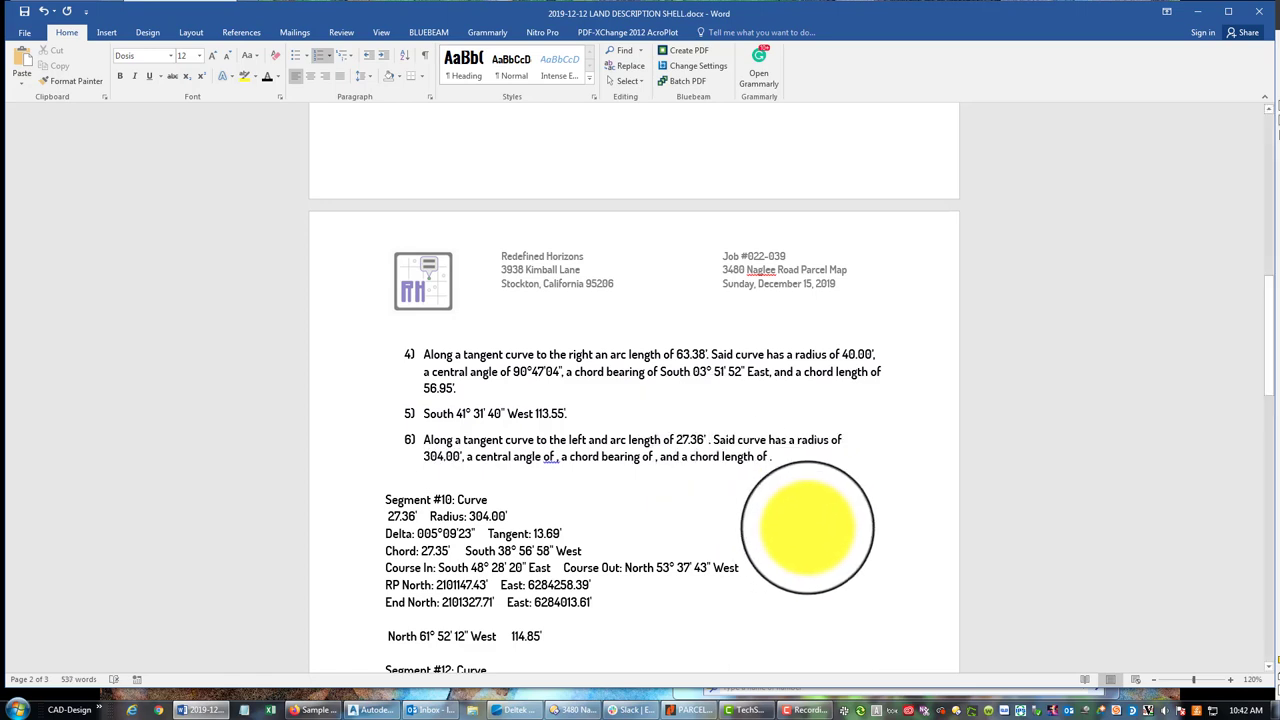
Complete the south-boundary phrase and insert central angle 5°09'23" into course 6
{"action": "type", "text": "to the south boundary of the parcel described in this document"}
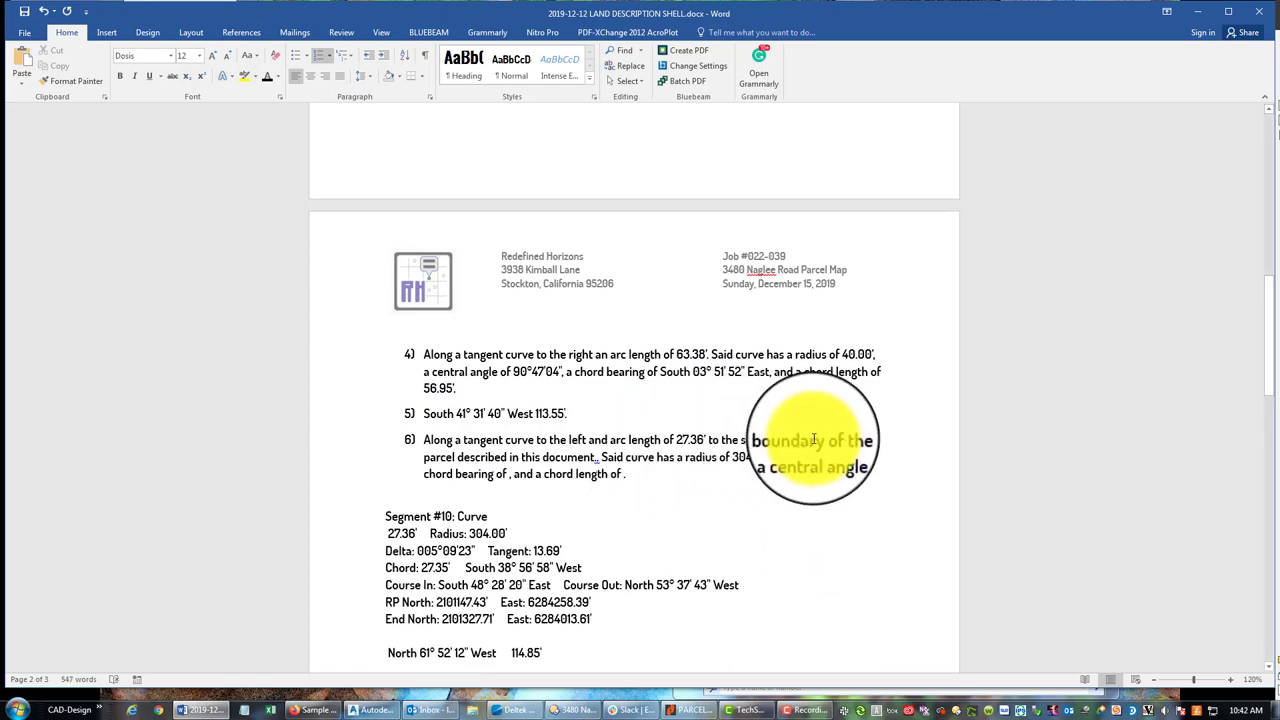
{"action": "key", "text": "BackSpace"}
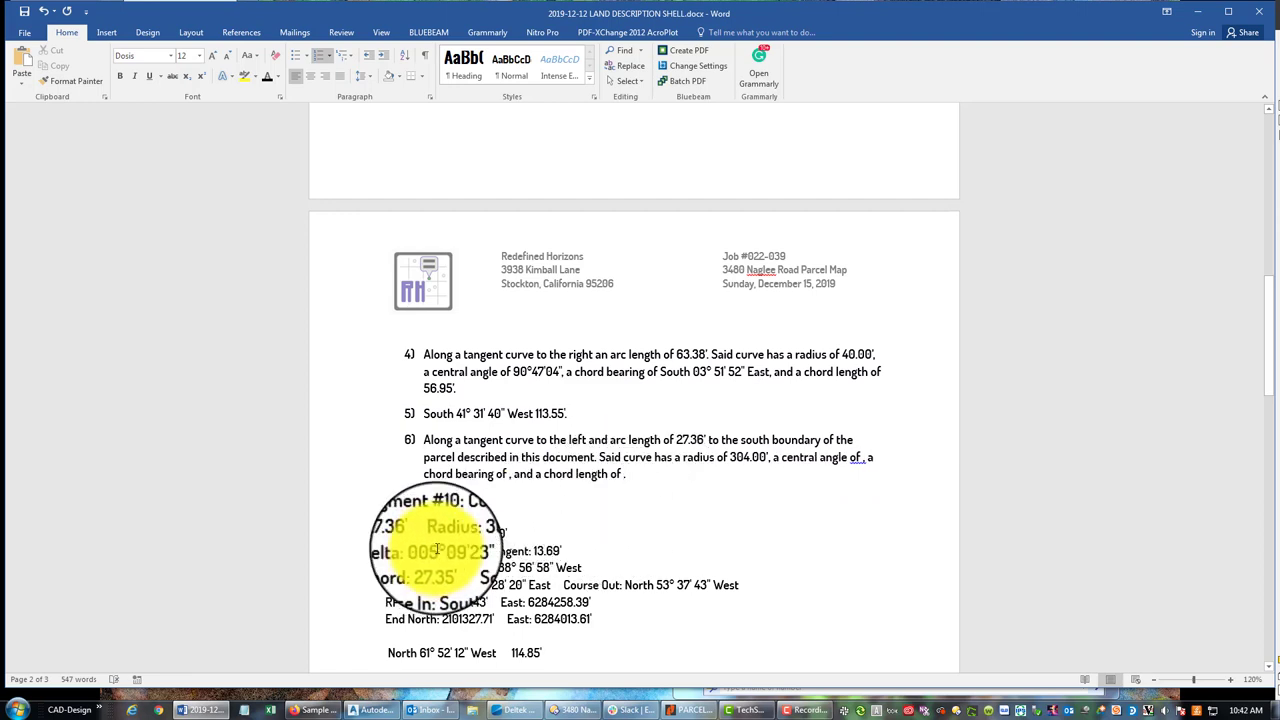
{"action": "left_click_drag", "start_coordinate": [417, 551], "coordinate": [490, 553]}
{"action": "key", "text": "ctrl+c"}
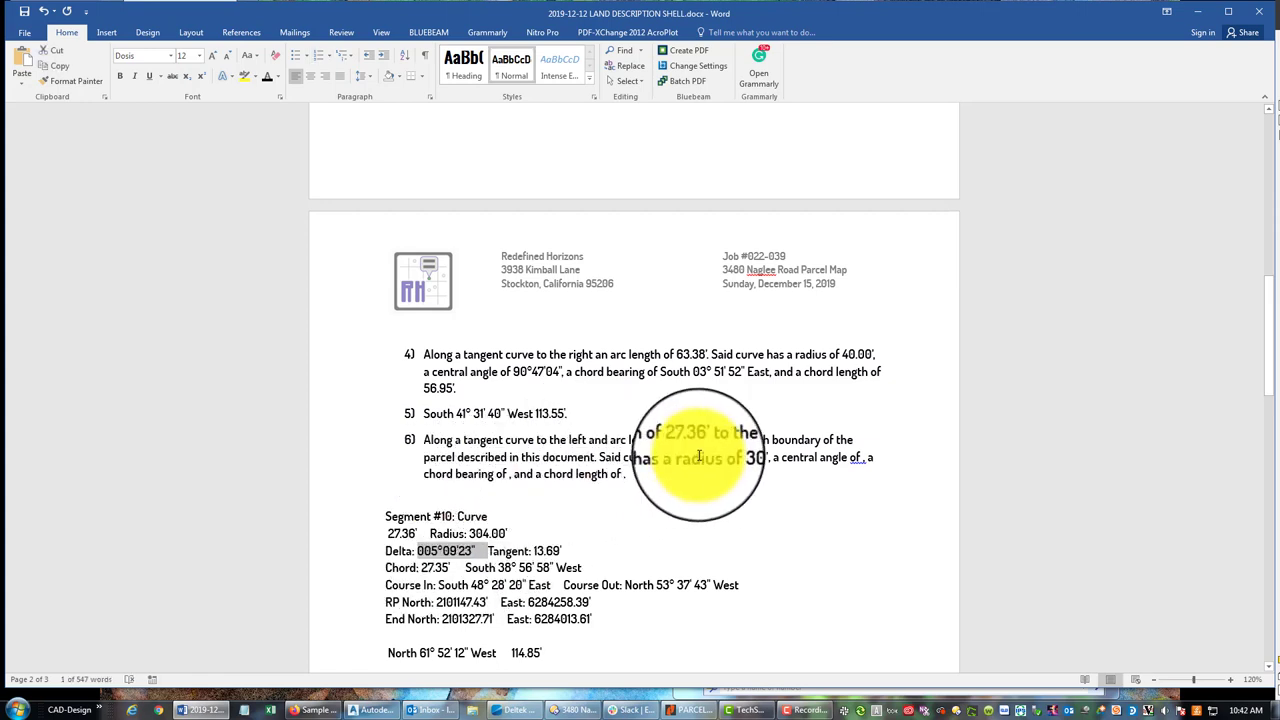
{"action": "left_click", "coordinate": [905, 460]}
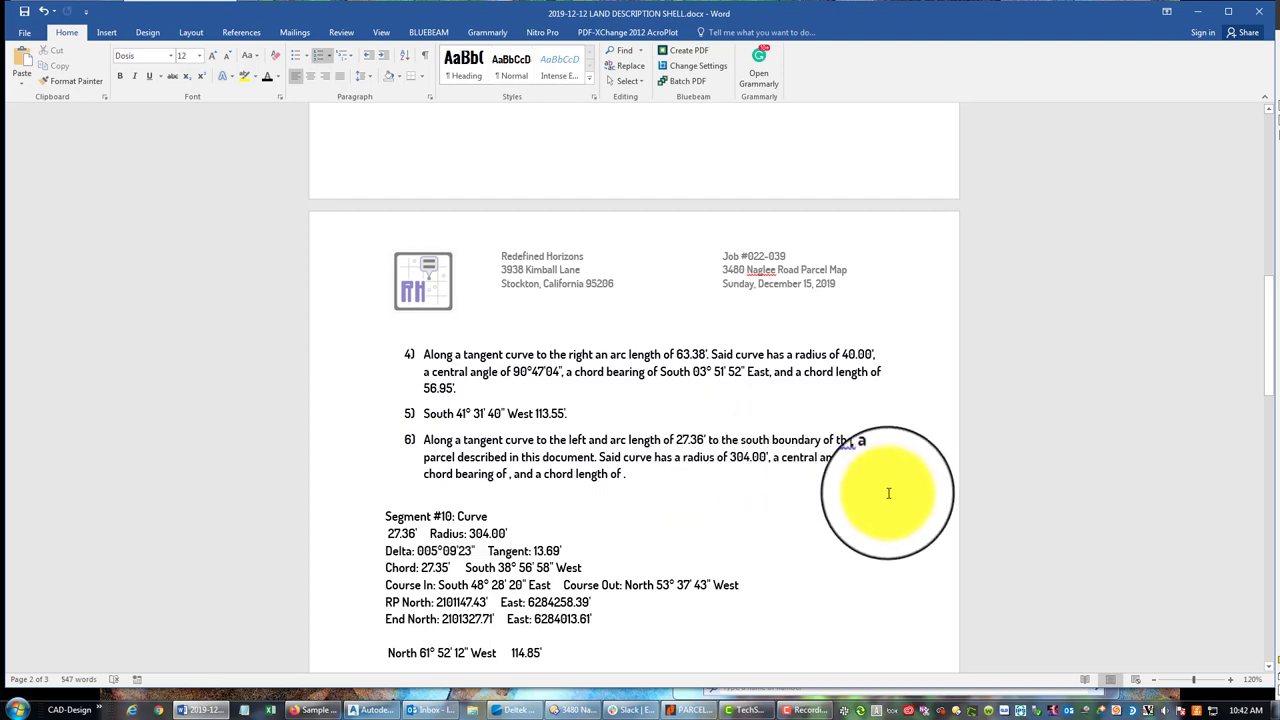
{"action": "key", "text": "ctrl+v"}
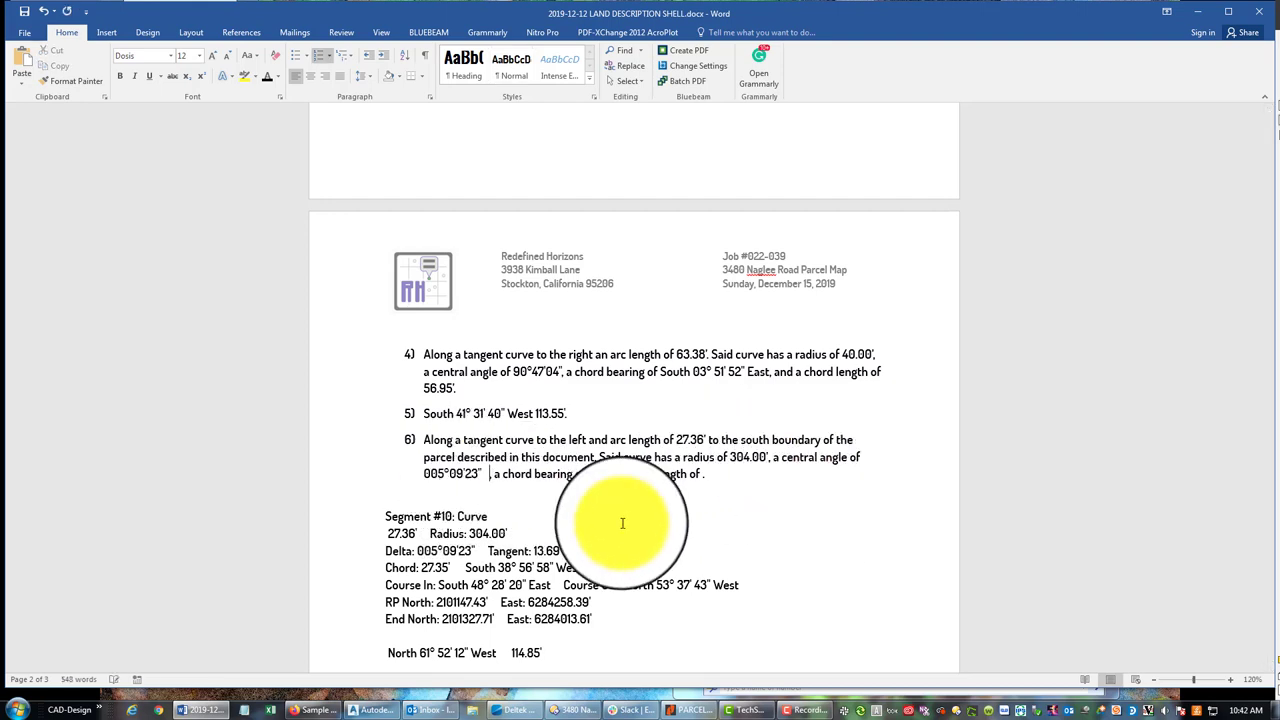
{"action": "key", "text": "BackSpace"}
{"action": "key", "text": "BackSpace"}
{"action": "left_click", "coordinate": [431, 473]}
{"action": "key", "text": "BackSpace"}
{"action": "key", "text": "Delete"}
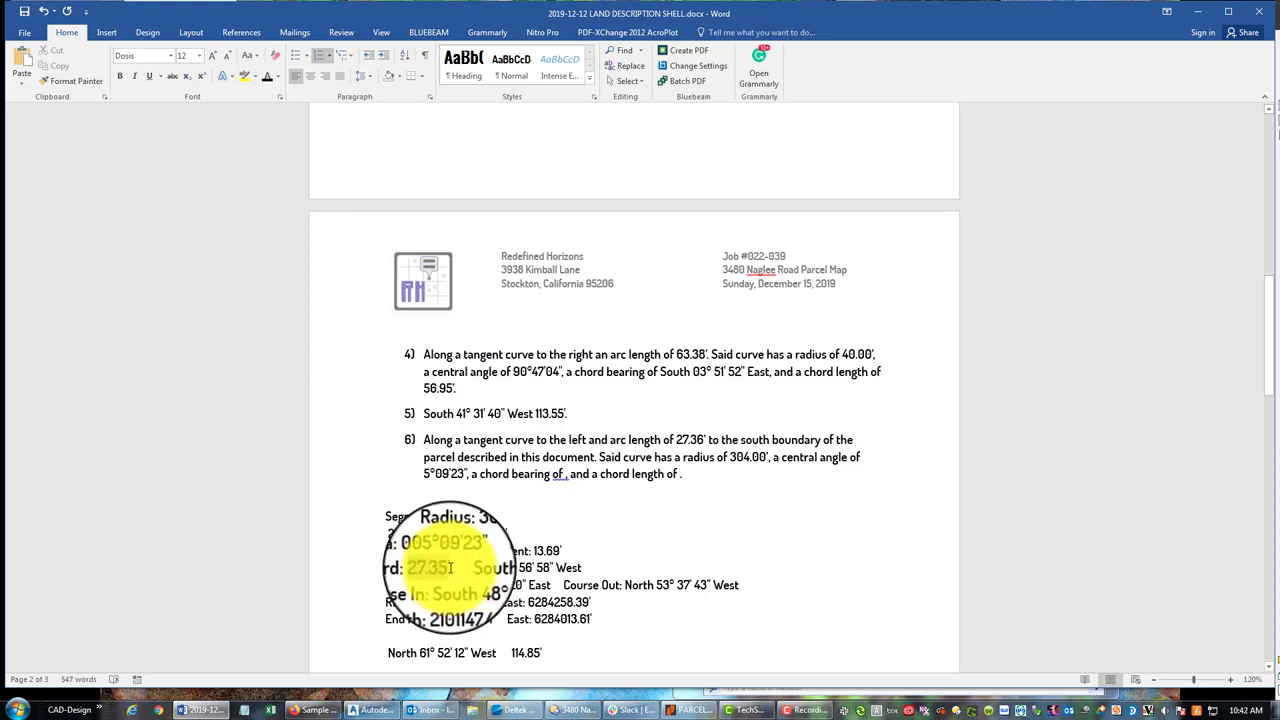
Paste chord bearing South 38° 56' 58" West and chord length 27.35' into course 6
{"action": "double_click", "coordinate": [450, 567]}
{"action": "key", "text": "ctrl+c"}
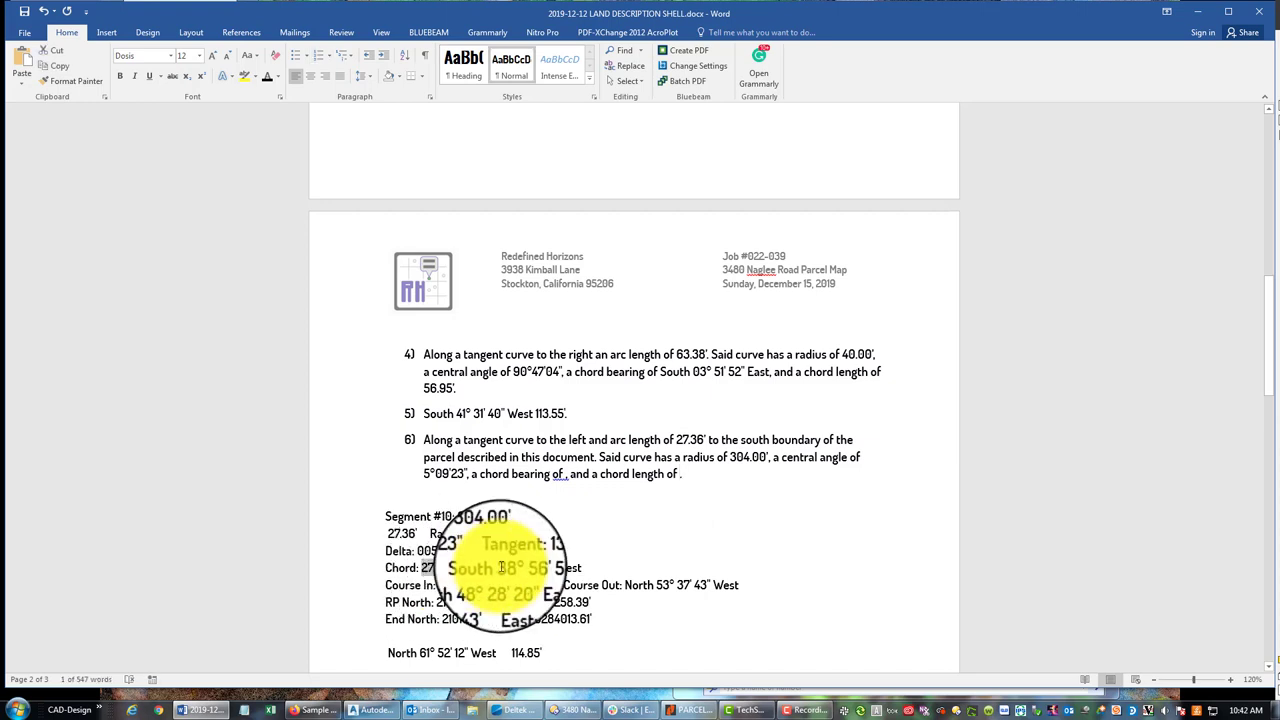
{"action": "left_click", "coordinate": [682, 475]}
{"action": "key", "text": "ctrl+v"}
{"action": "left_click_drag", "start_coordinate": [465, 567], "coordinate": [583, 567]}
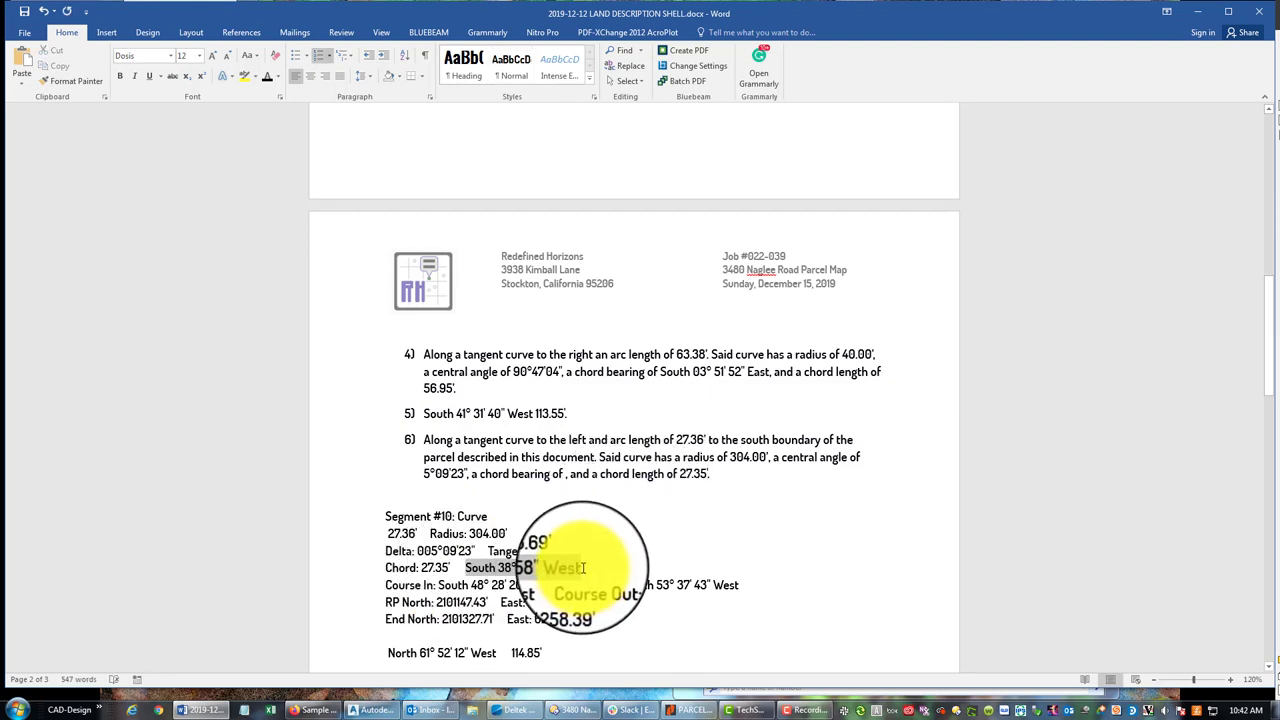
{"action": "left_click", "coordinate": [558, 475]}
{"action": "type", "text": "South 38° 56' 58\" West"}
{"action": "scroll", "coordinate": [443, 480], "scroll_direction": "down", "scroll_amount": 2}
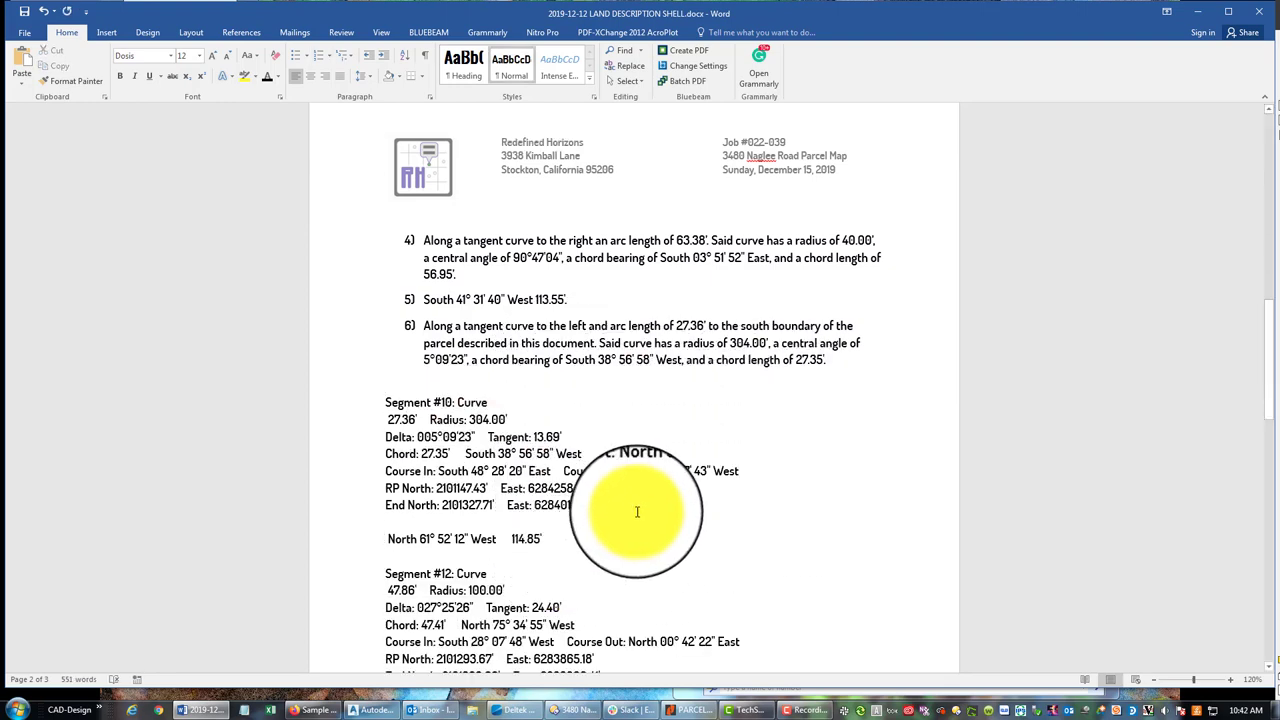
{"action": "left_click_drag", "start_coordinate": [598, 505], "coordinate": [338, 407]}
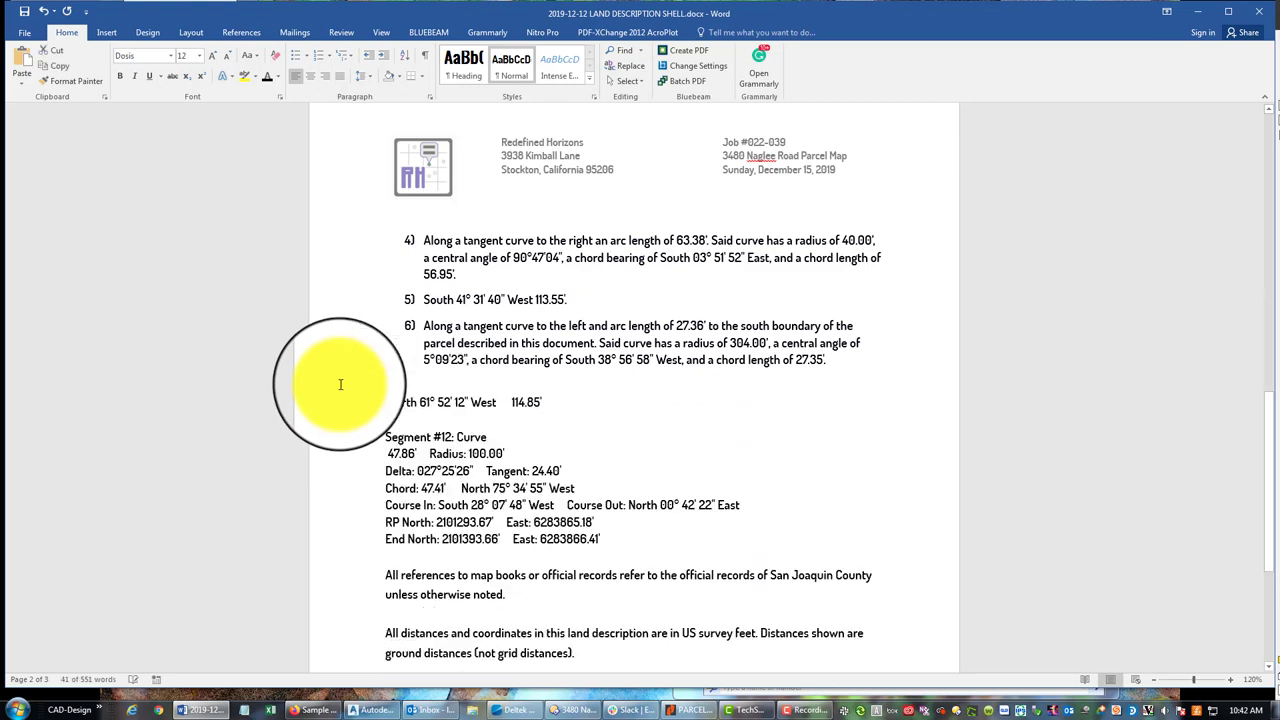
Delete the Segment #10 notes and begin the sentence leaving the boundary of said "Parcel 2"
{"action": "key", "text": "Delete"}
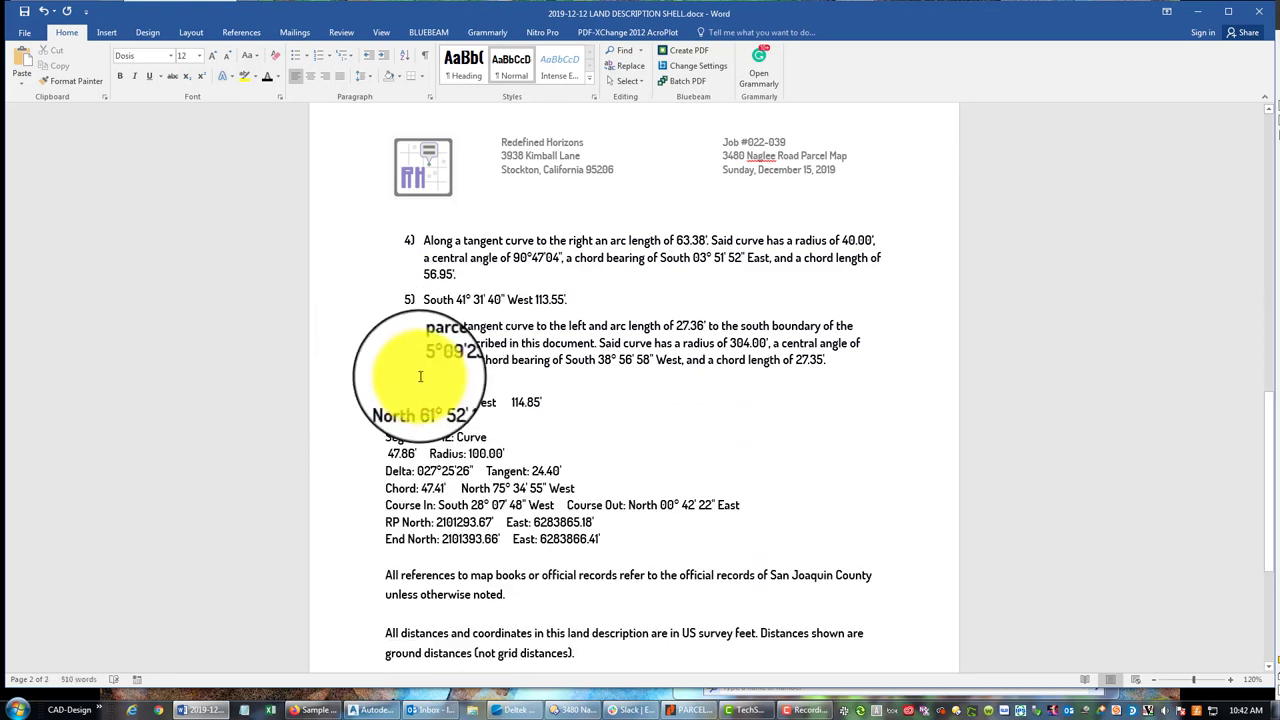
{"action": "key", "text": "BackSpace"}
{"action": "type", "text": "Then al"}
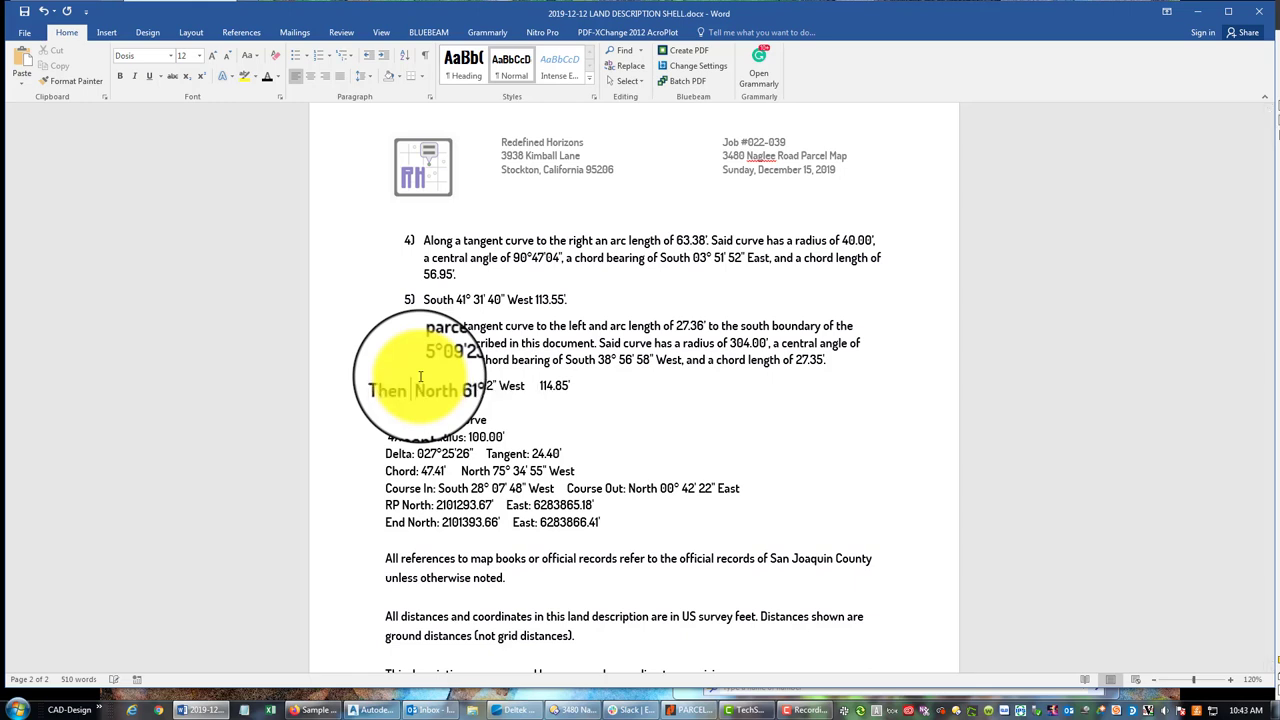
{"action": "key", "text": "BackSpace"}
{"action": "key", "text": "BackSpace"}
{"action": "type", "text": "leaving th"}
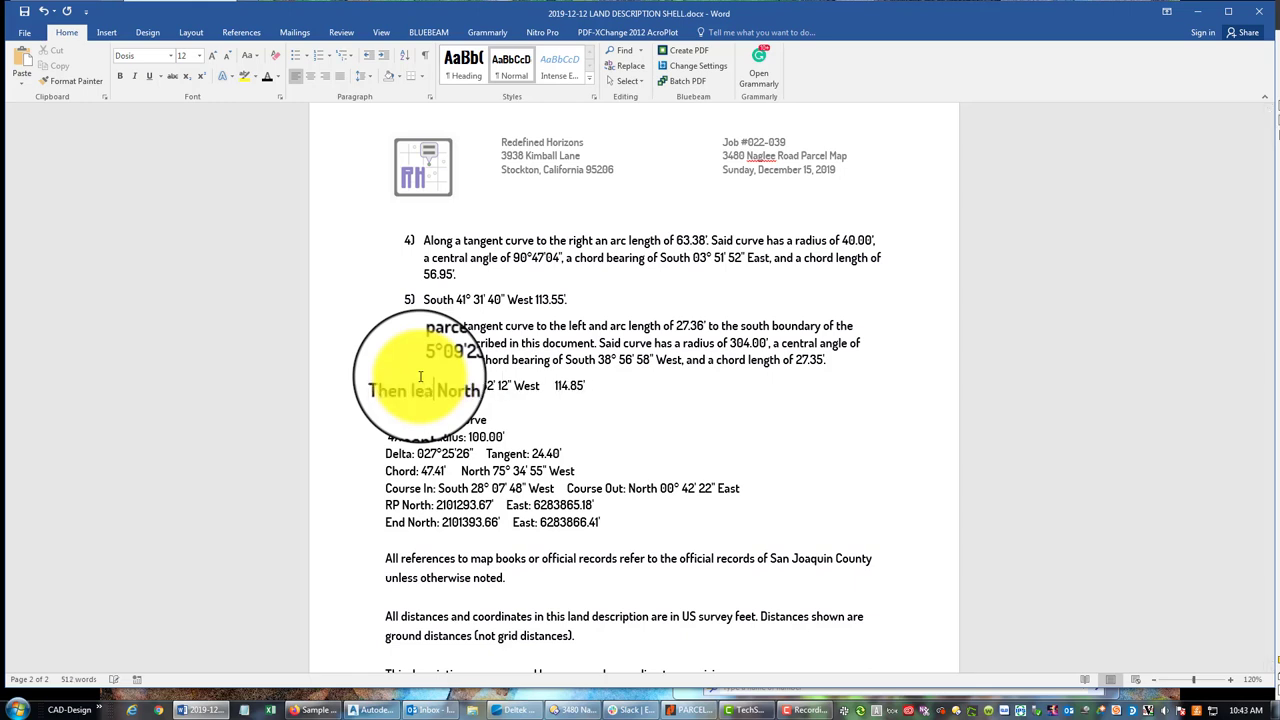
{"action": "type", "text": "e west boundary"}
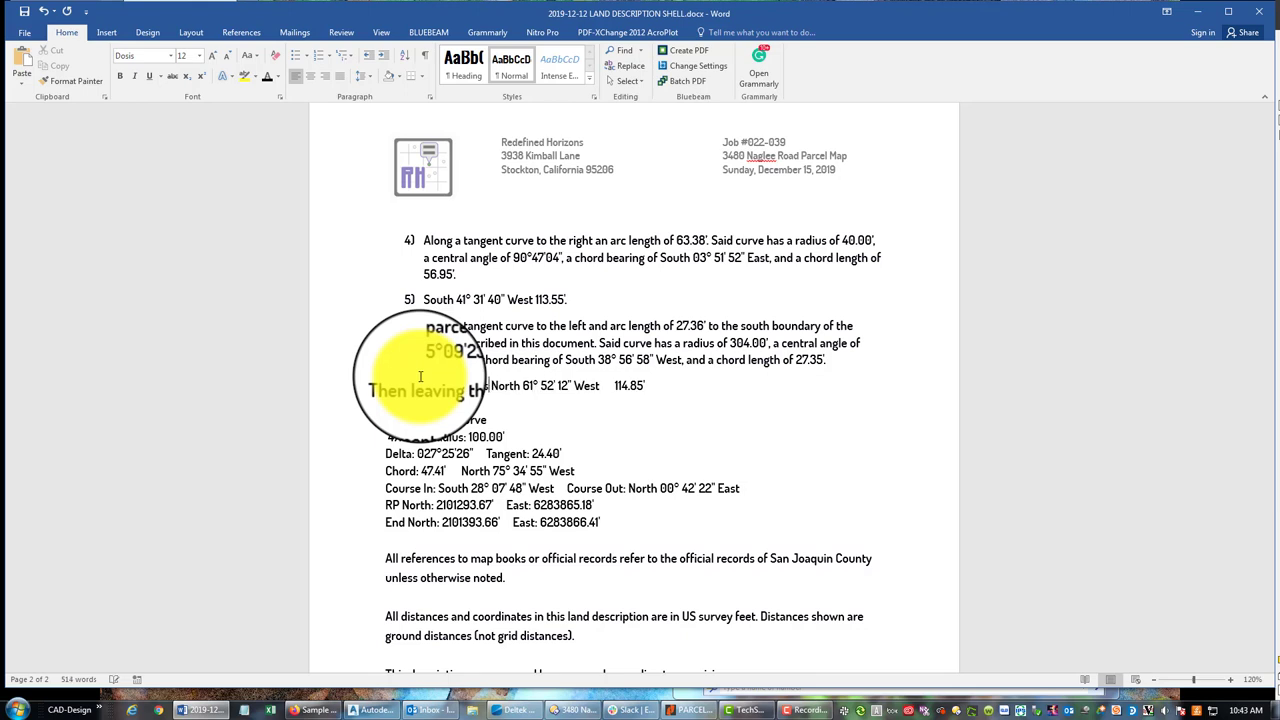
{"action": "type", "text": " of "}
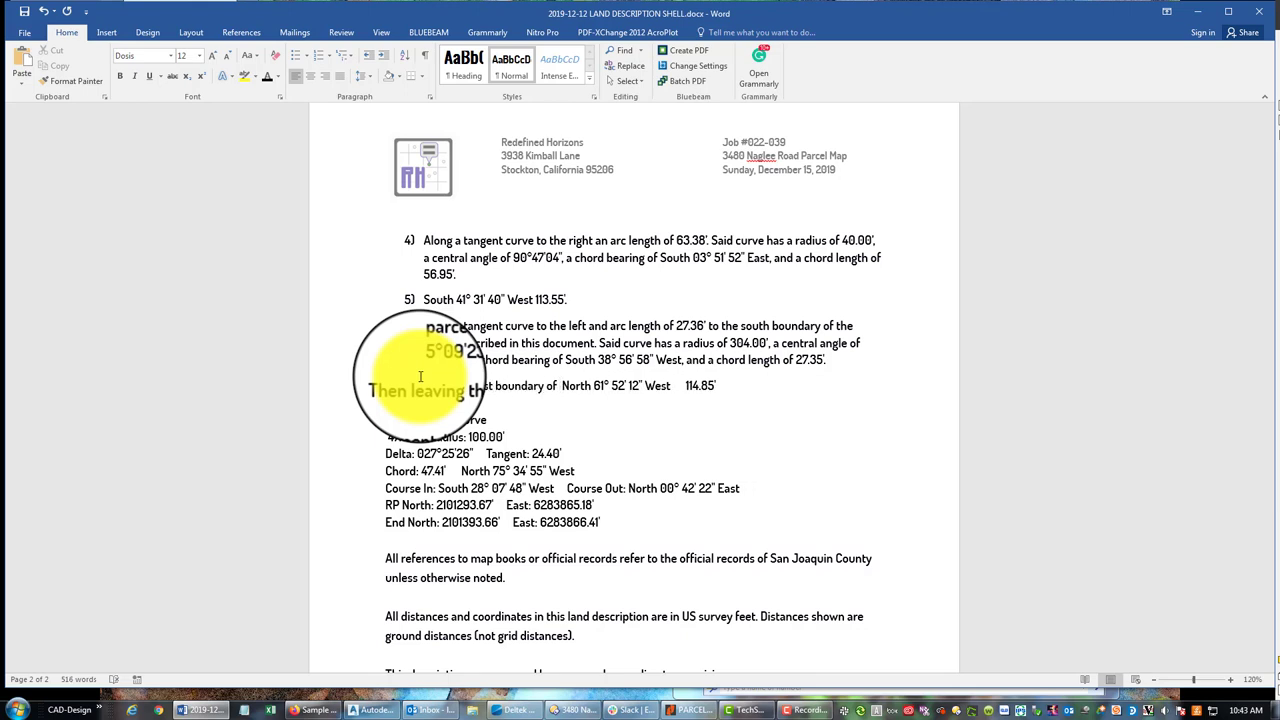
{"action": "type", "text": "\"Parcel 2"}
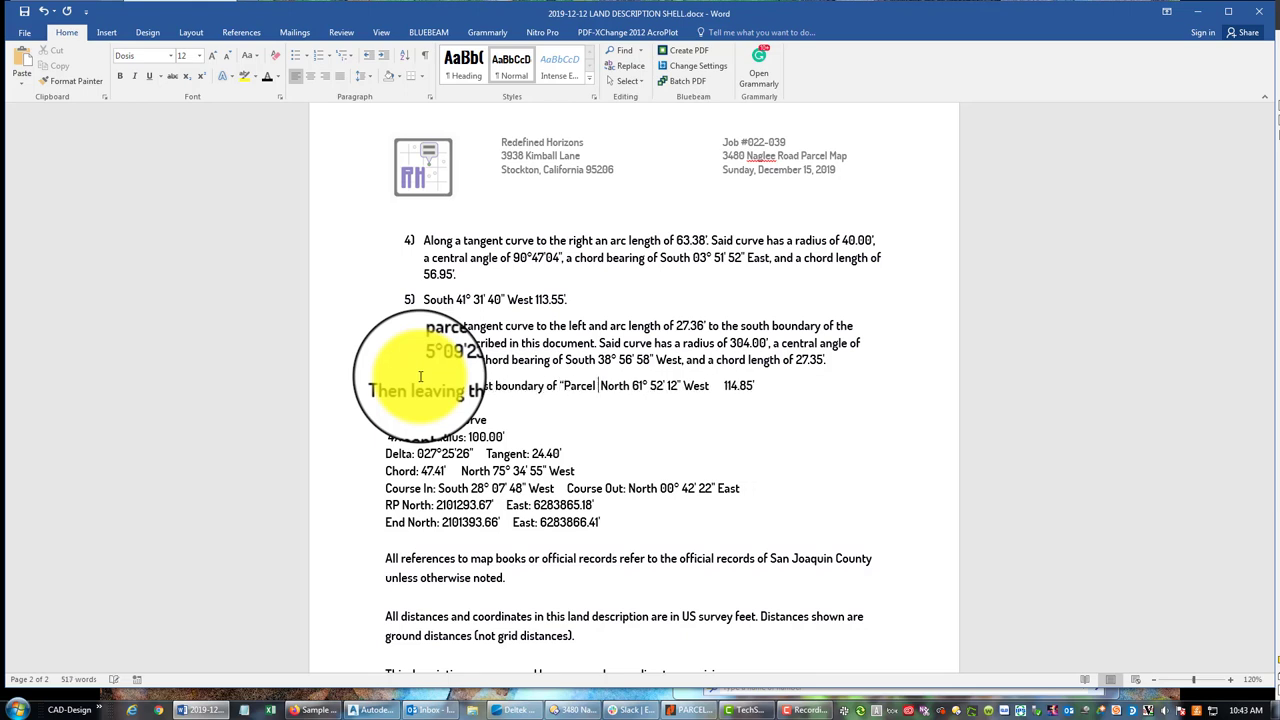
{"action": "type", "text": "\""}
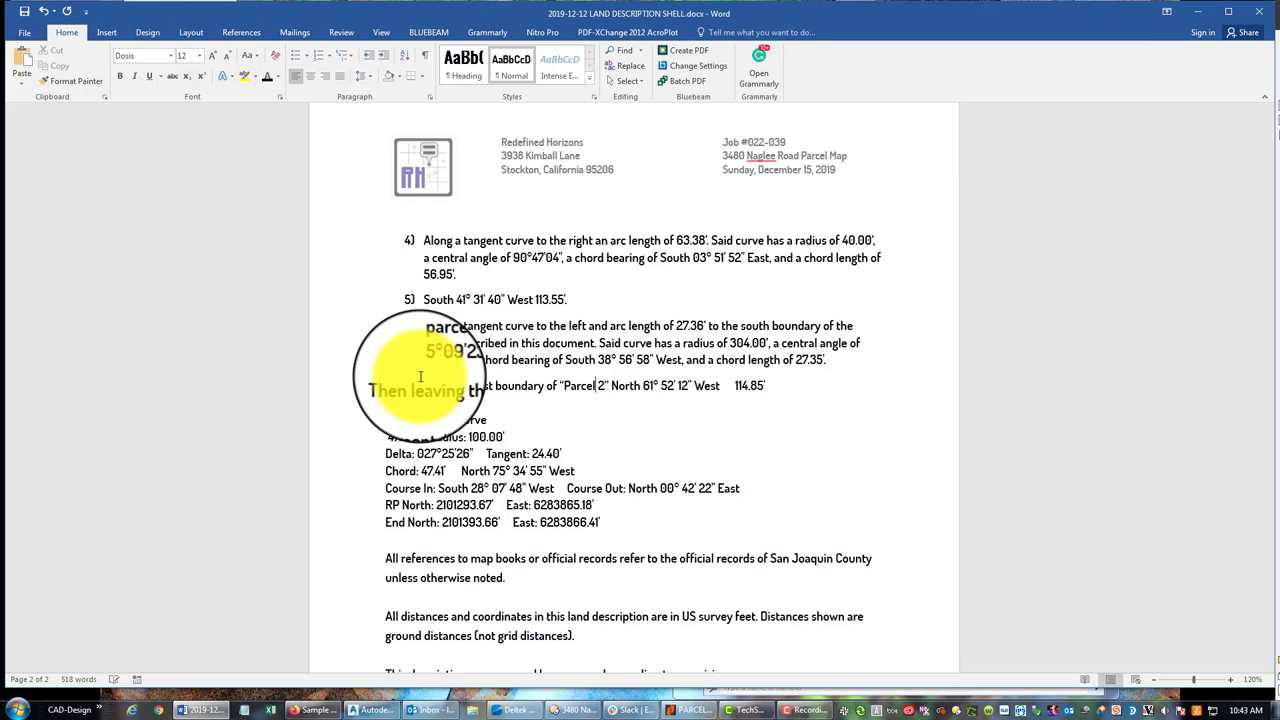
{"action": "type", "text": "said,"}
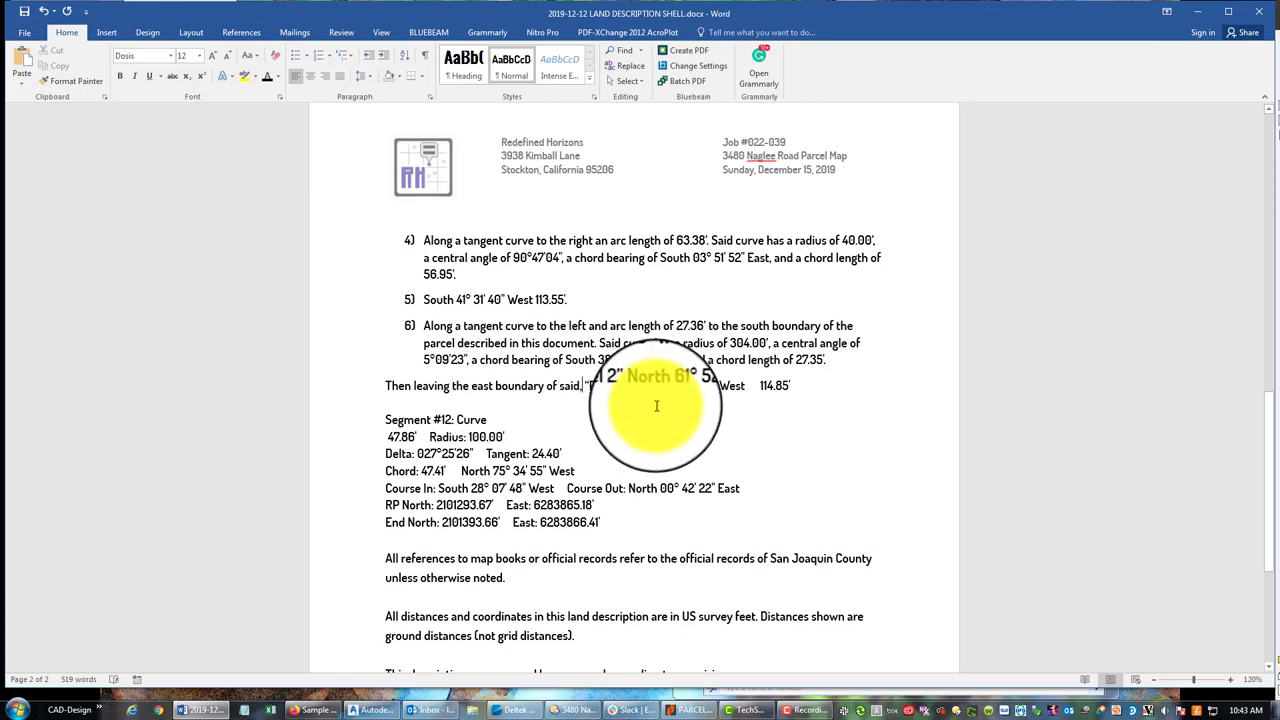
Add ', along the said south boundary,' and tidy spacing before North 61° 52' 12" West 114.85'
{"action": "key", "text": "BackSpace"}
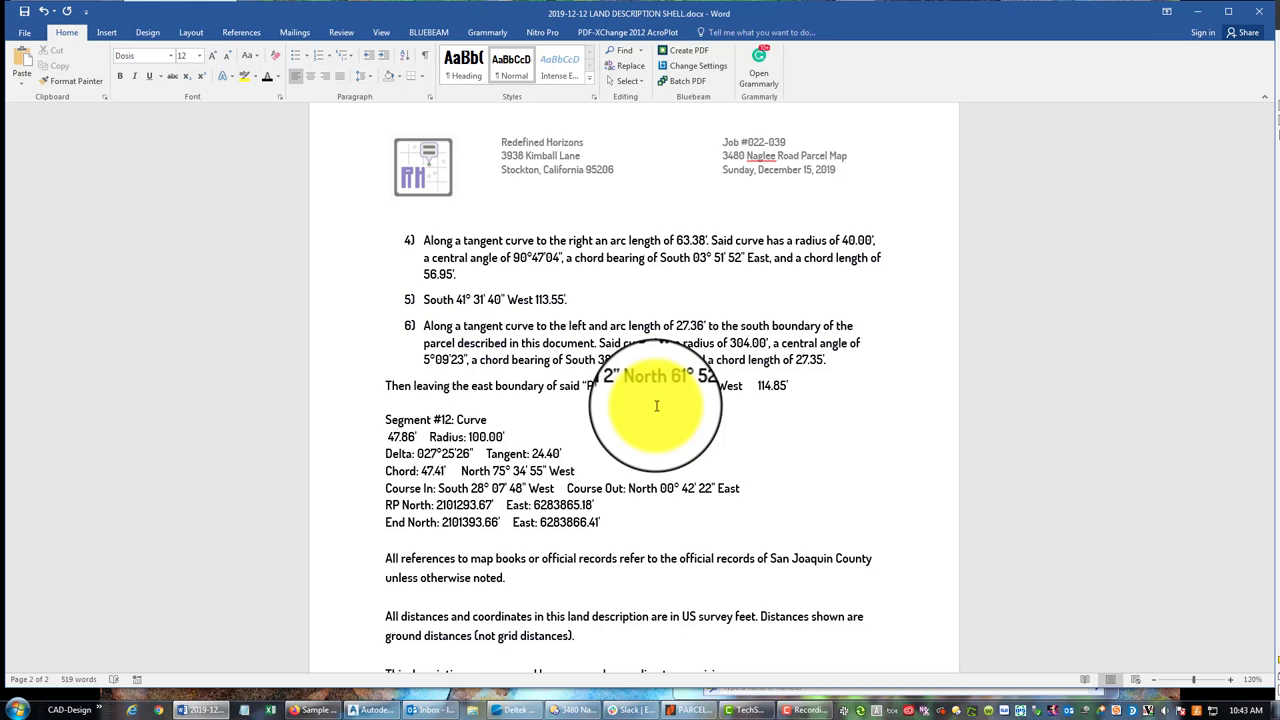
{"action": "type", "text": ", al"}
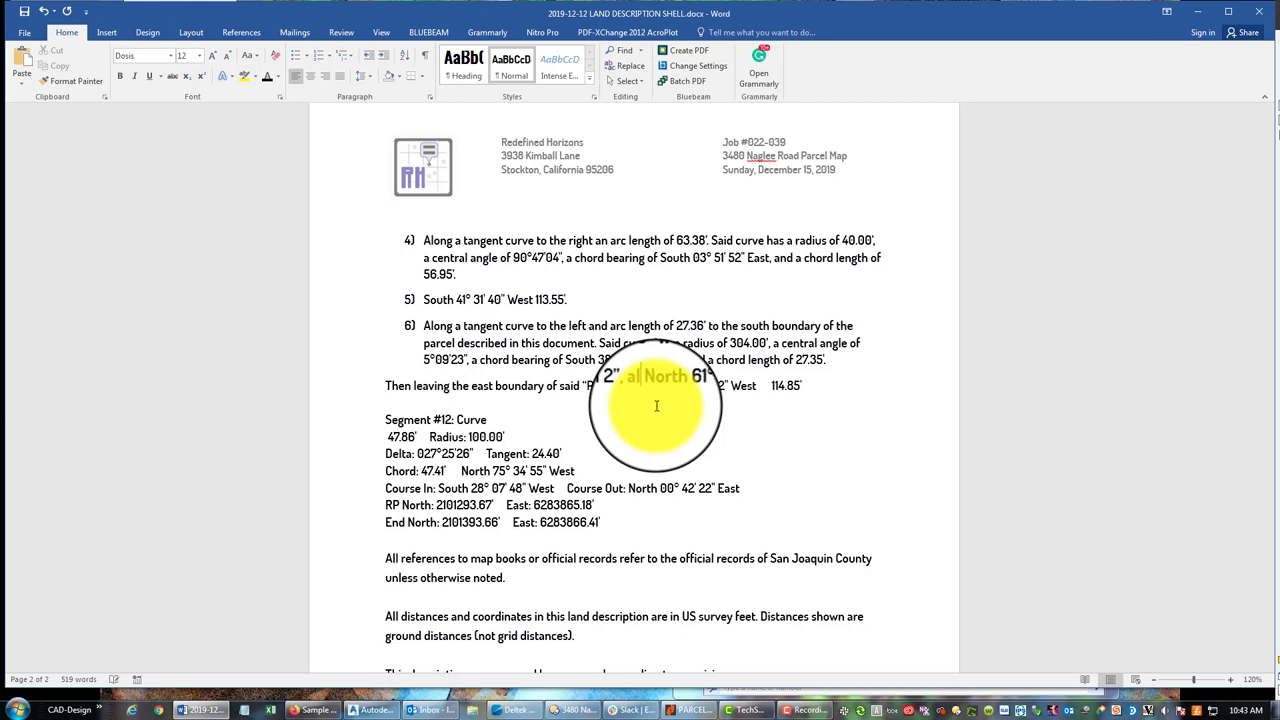
{"action": "type", "text": "ong the said south  boundary,"}
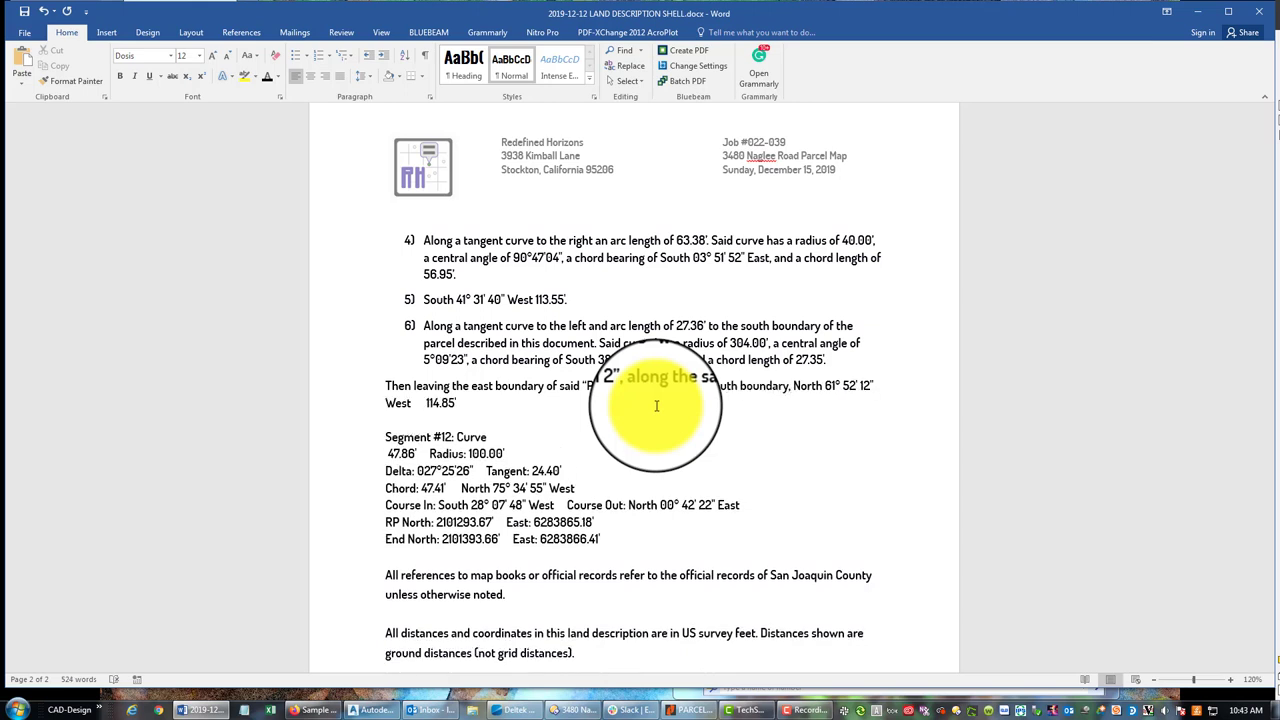
{"action": "left_click", "coordinate": [415, 403]}
{"action": "key", "text": "Delete"}
{"action": "key", "text": "Delete"}
{"action": "key", "text": "Delete"}
{"action": "key", "text": "Delete"}
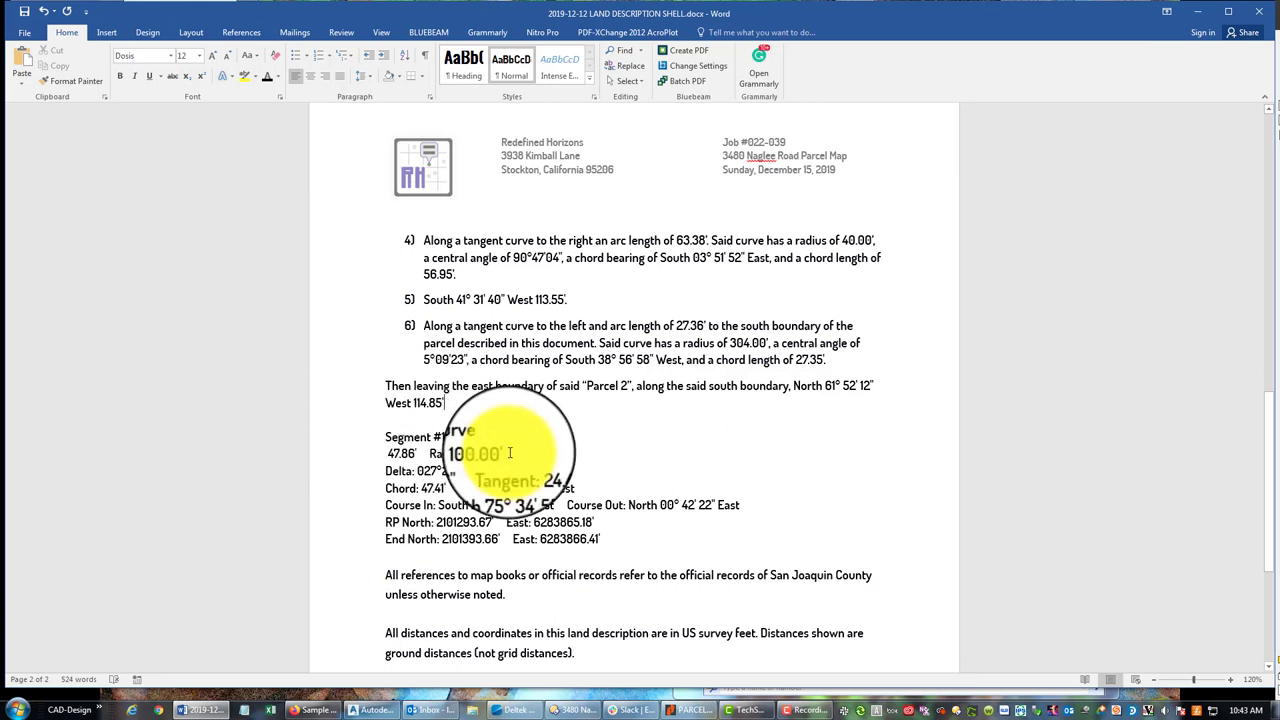
{"action": "type", "text": ","}
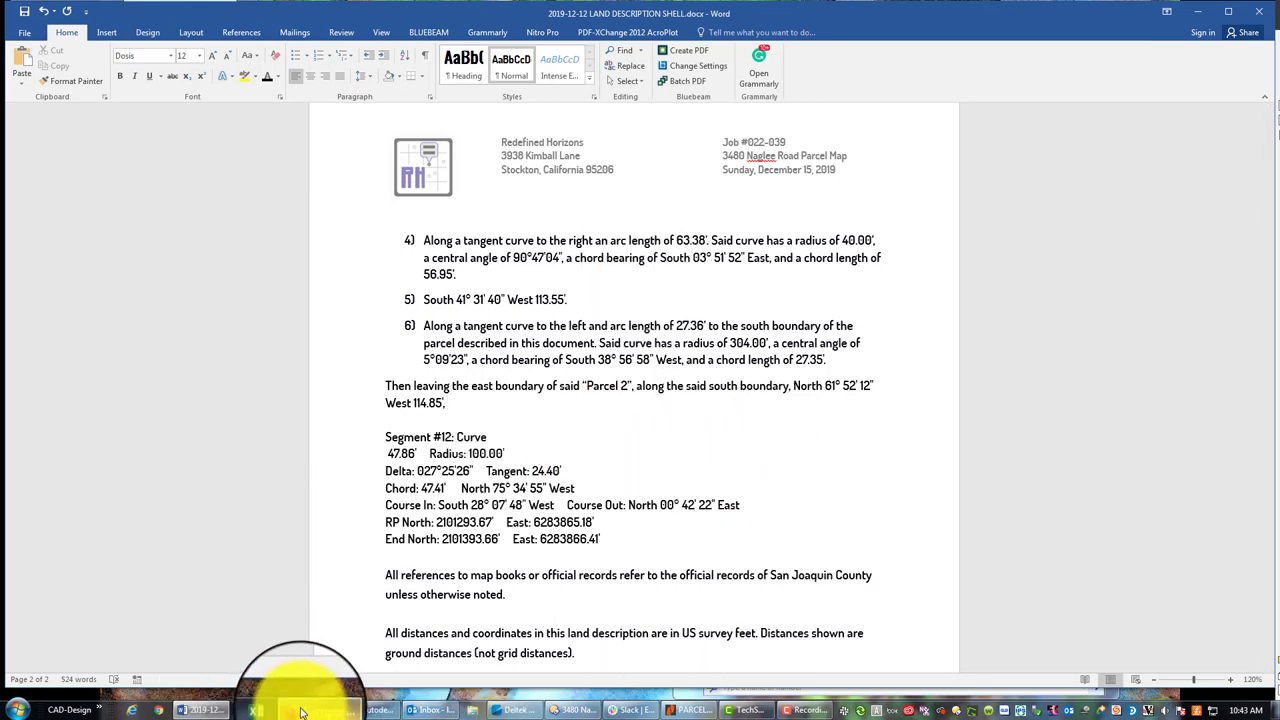
{"action": "mouse_move", "coordinate": [301, 712]}
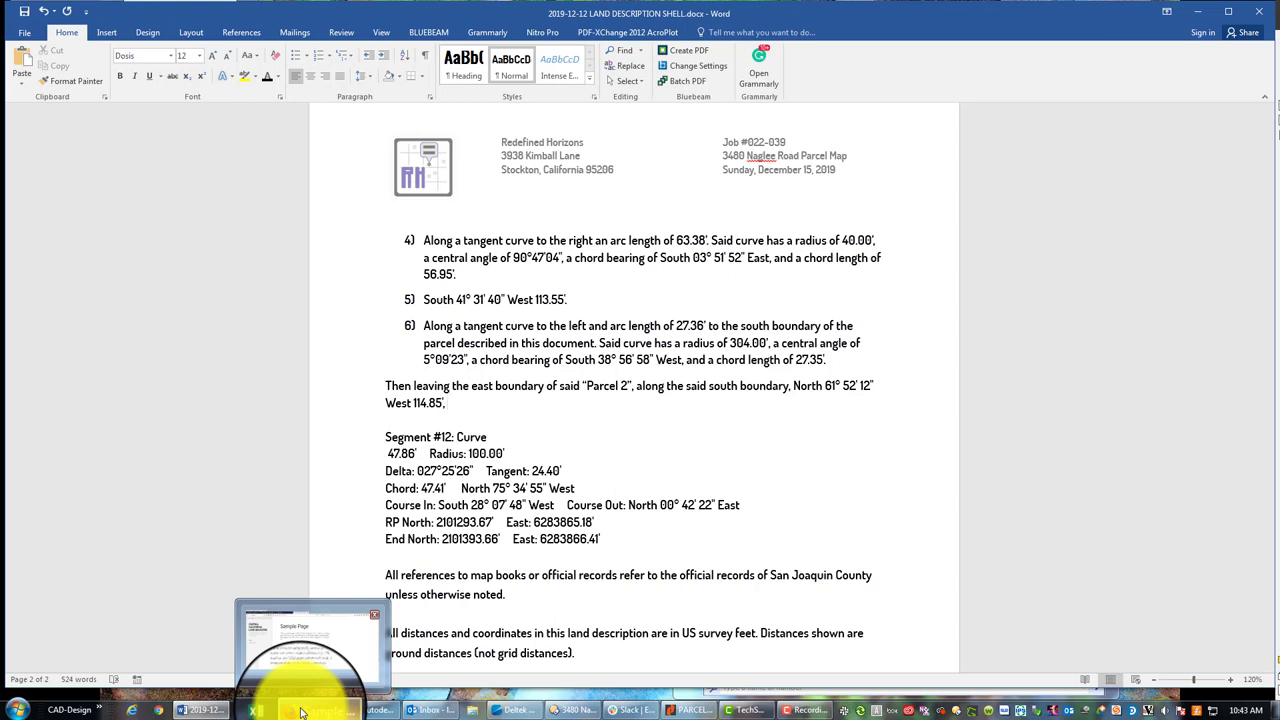
{"action": "left_click", "coordinate": [362, 708]}
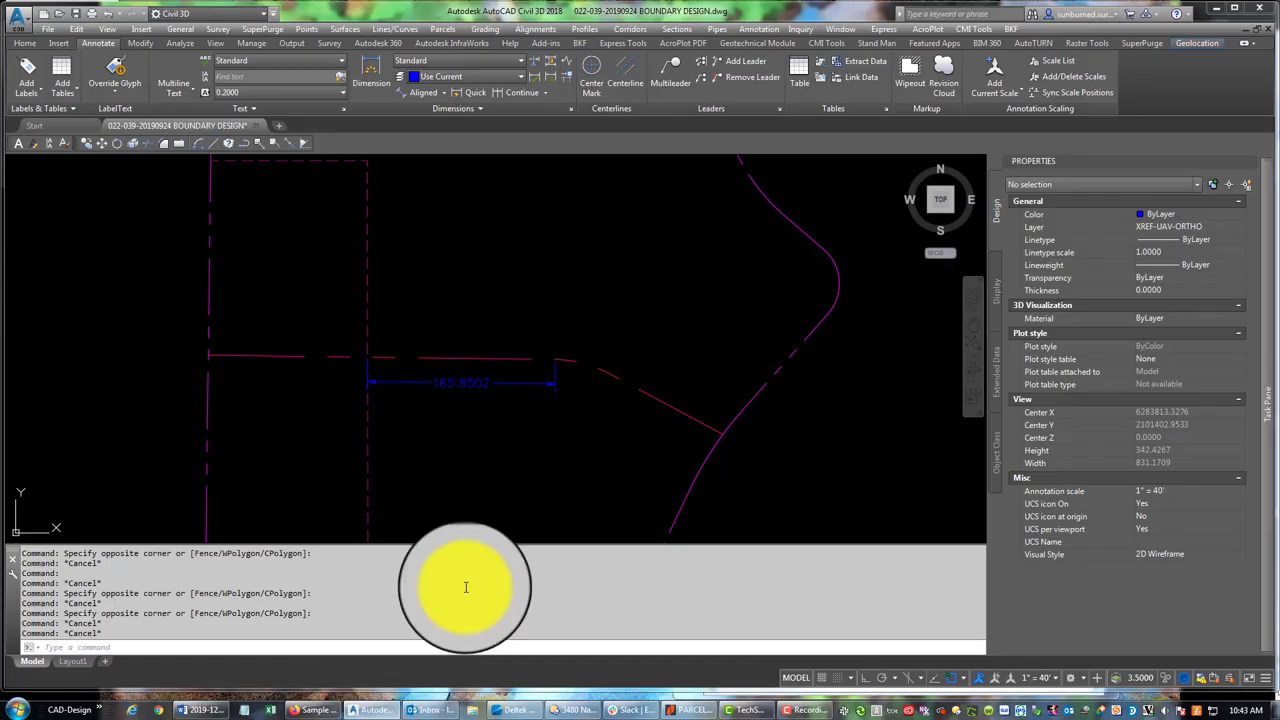
{"action": "left_click", "coordinate": [654, 368]}
{"action": "left_click", "coordinate": [591, 429]}
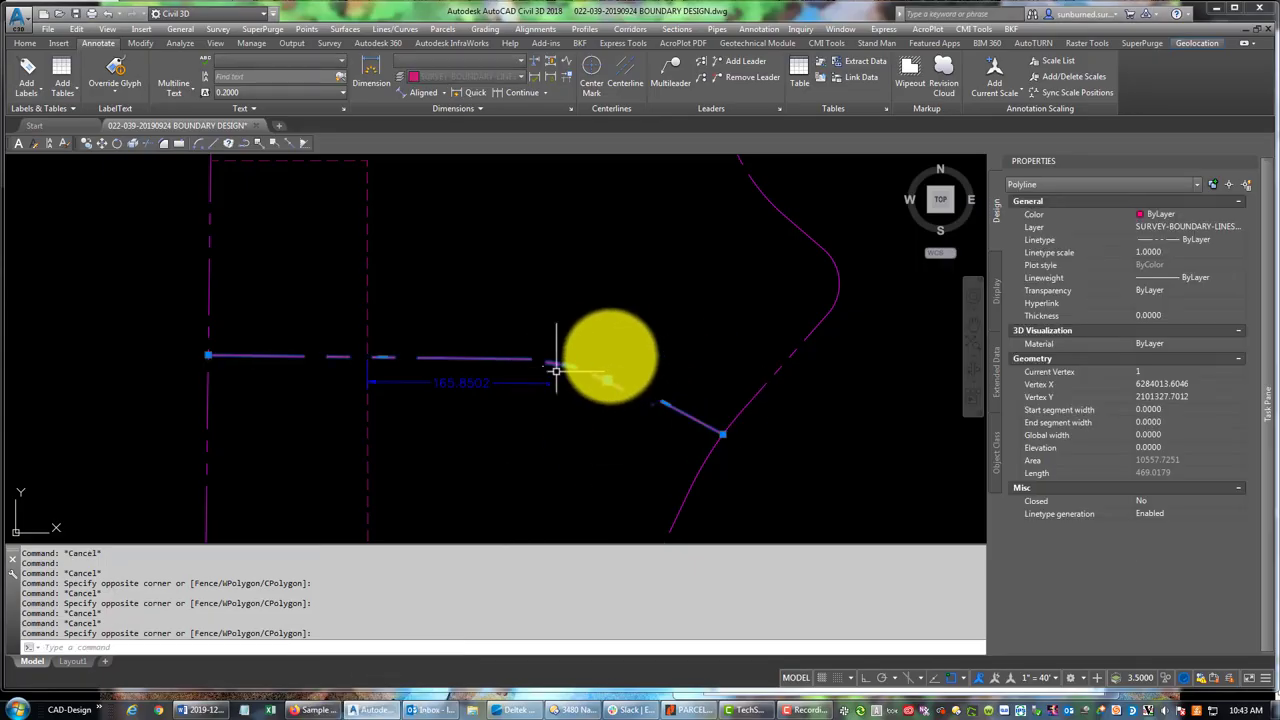
{"action": "key", "text": "Escape"}
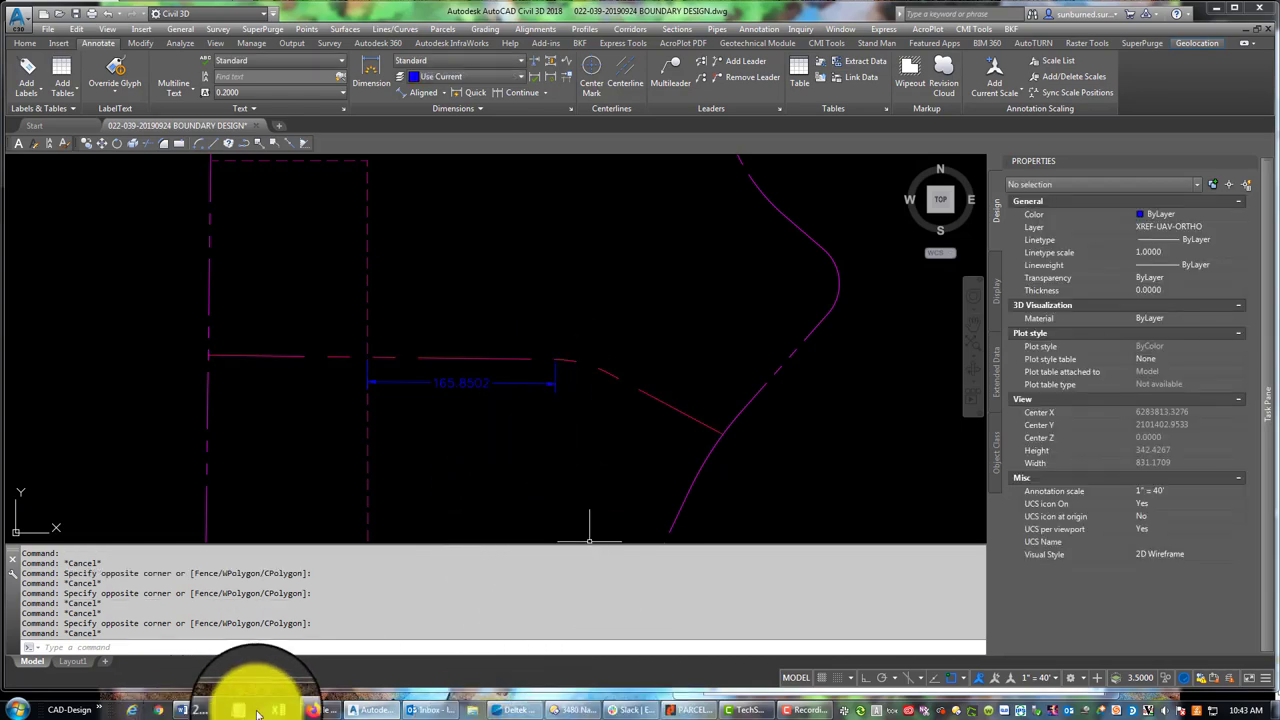
{"action": "left_click", "coordinate": [200, 709]}
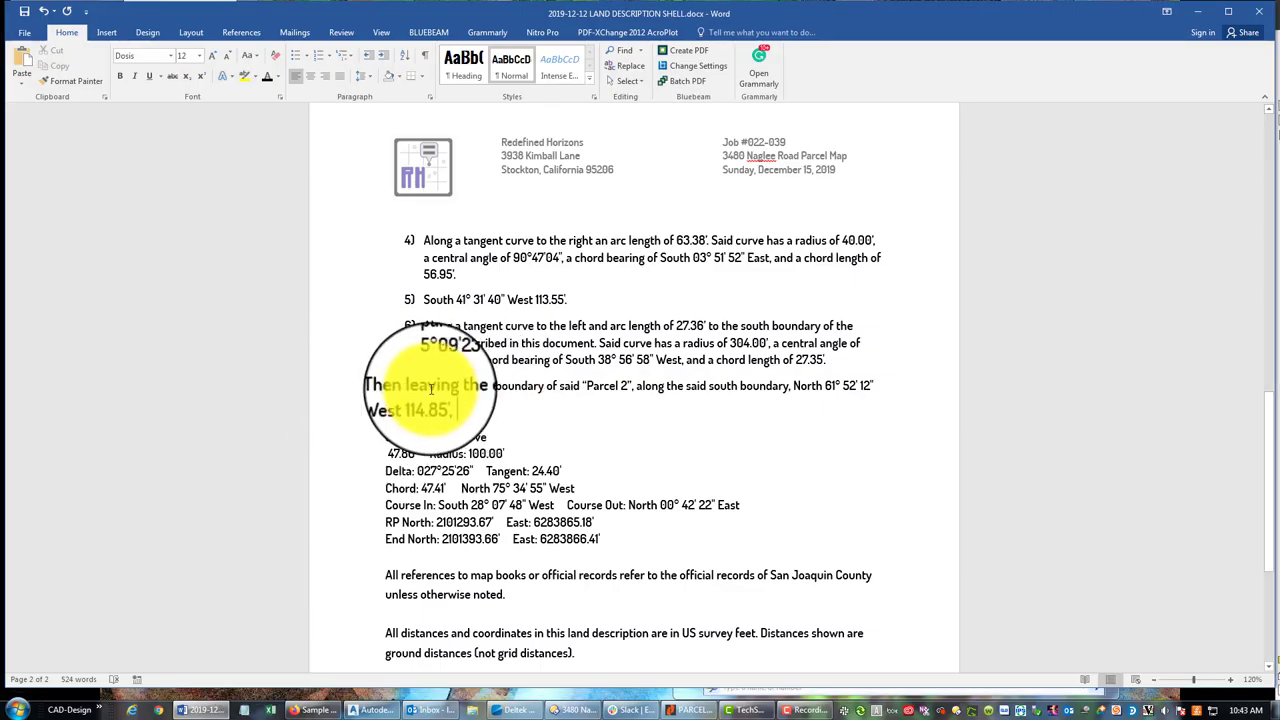
End the sentence with a courses lead-in, number North 61° 52' 12" West 114.85' as 1), and begin course 2
{"action": "left_click", "coordinate": [786, 386]}
{"action": "type", "text": "line"}
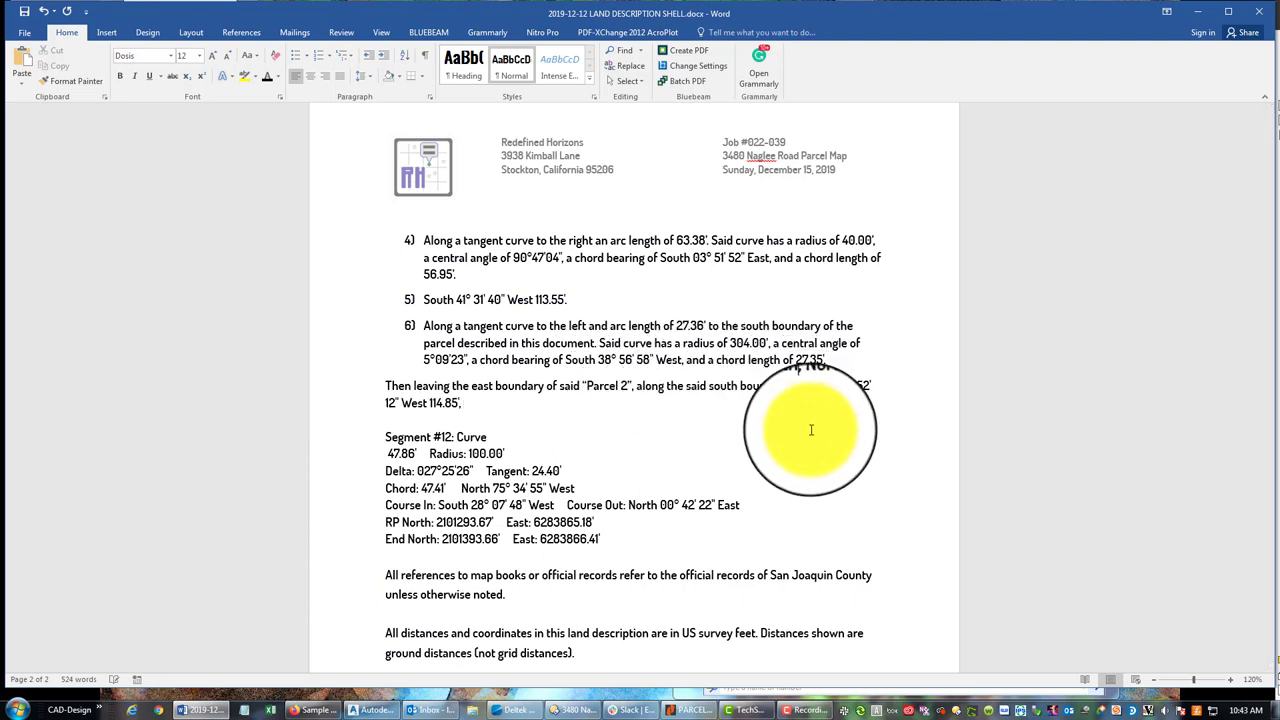
{"action": "type", "text": " for the"}
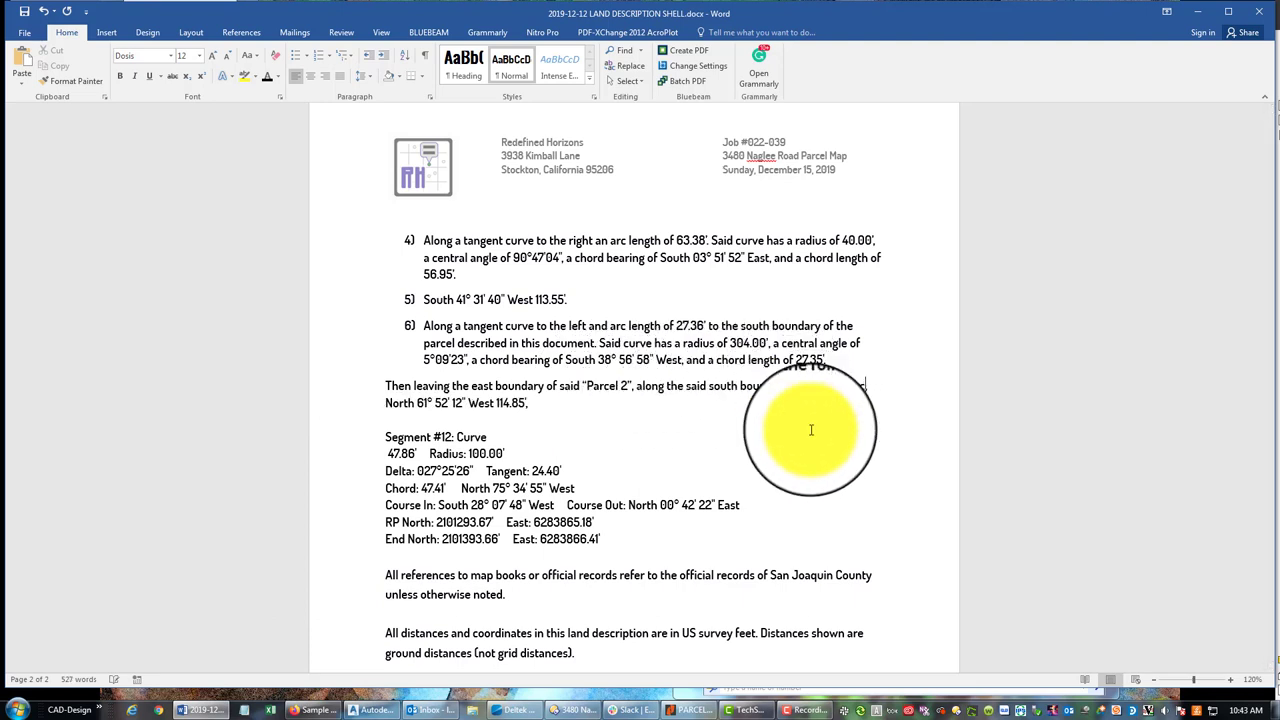
{"action": "type", "text": " courses:"}
{"action": "key", "text": "Return"}
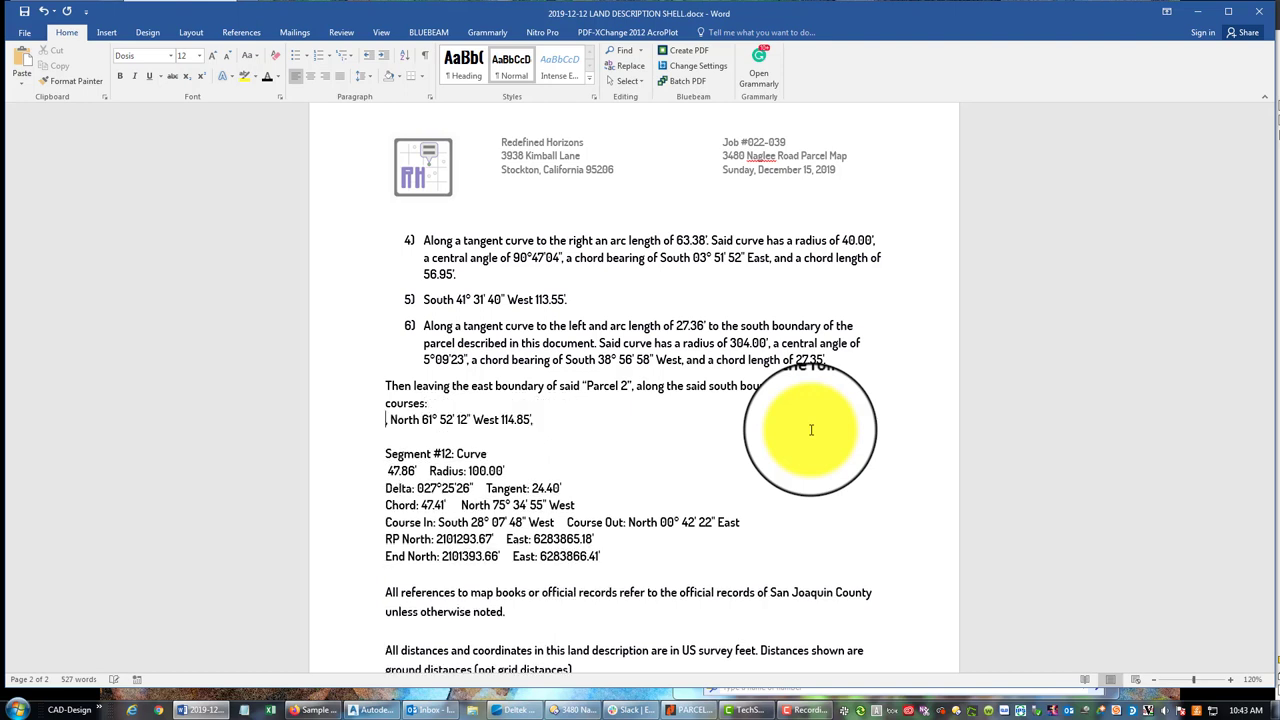
{"action": "key", "text": "Return"}
{"action": "type", "text": "10"}
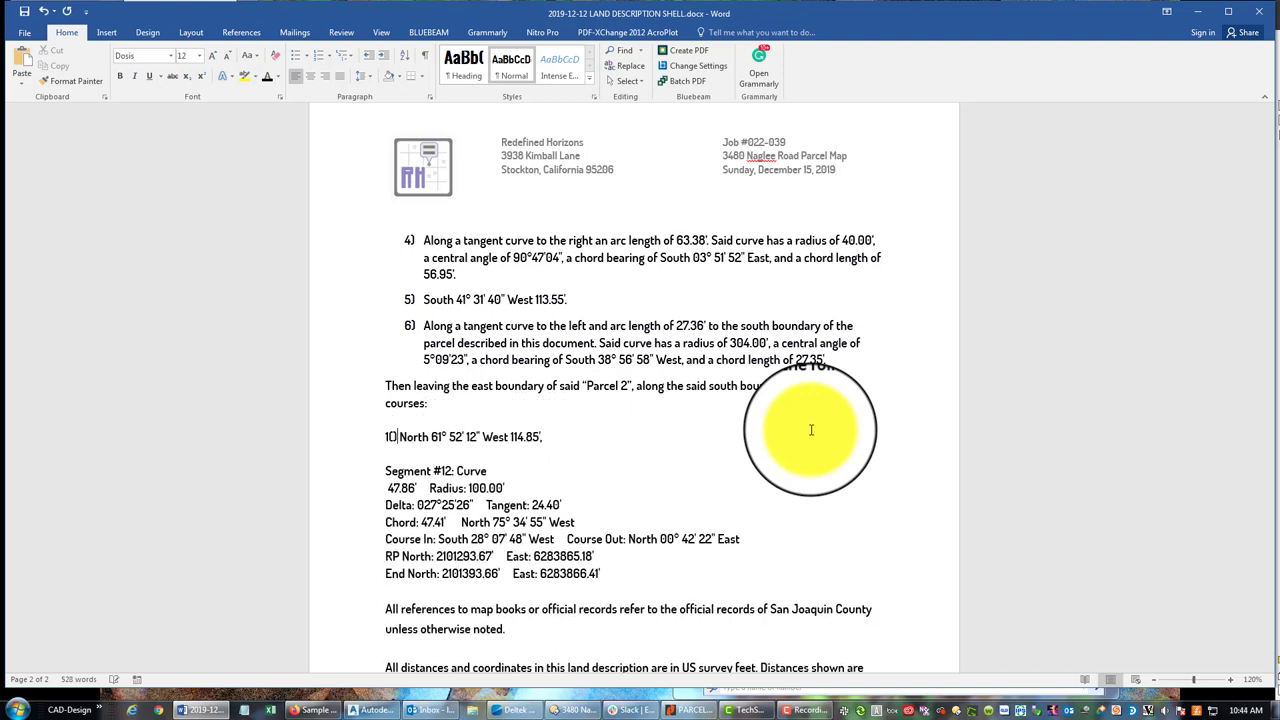
{"action": "key", "text": "BackSpace"}
{"action": "type", "text": ")"}
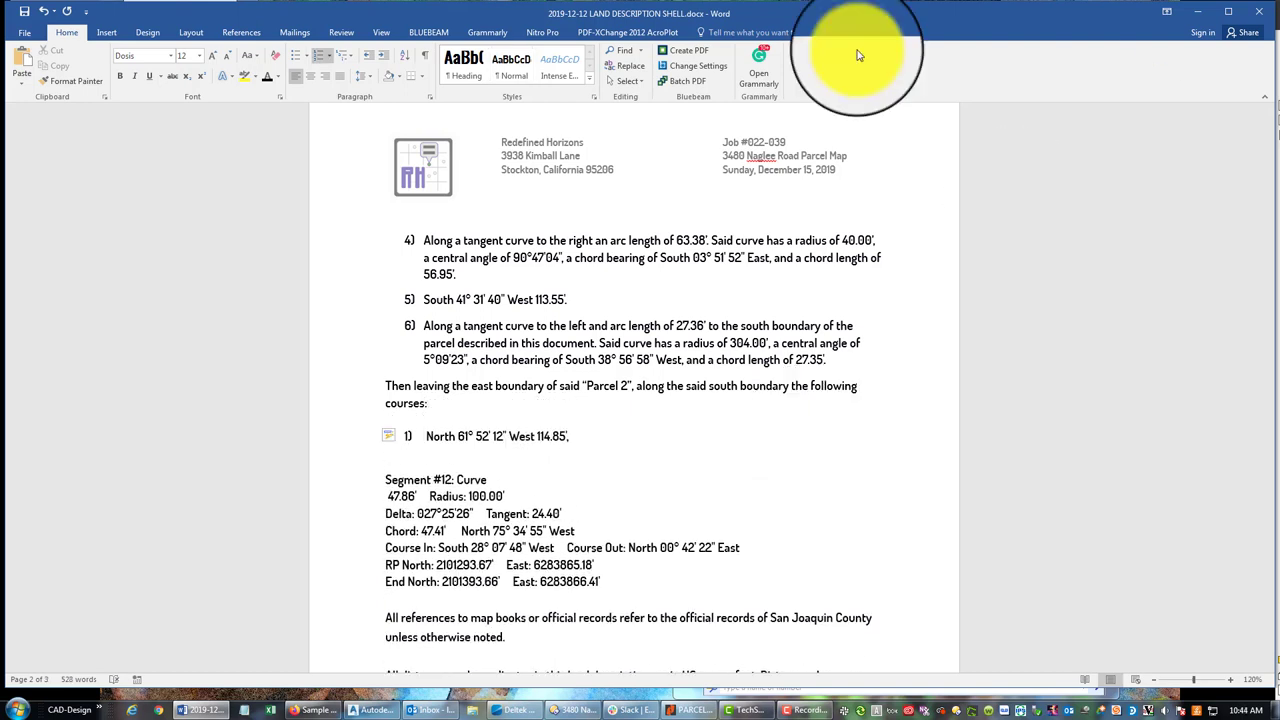
{"action": "left_click", "coordinate": [600, 436]}
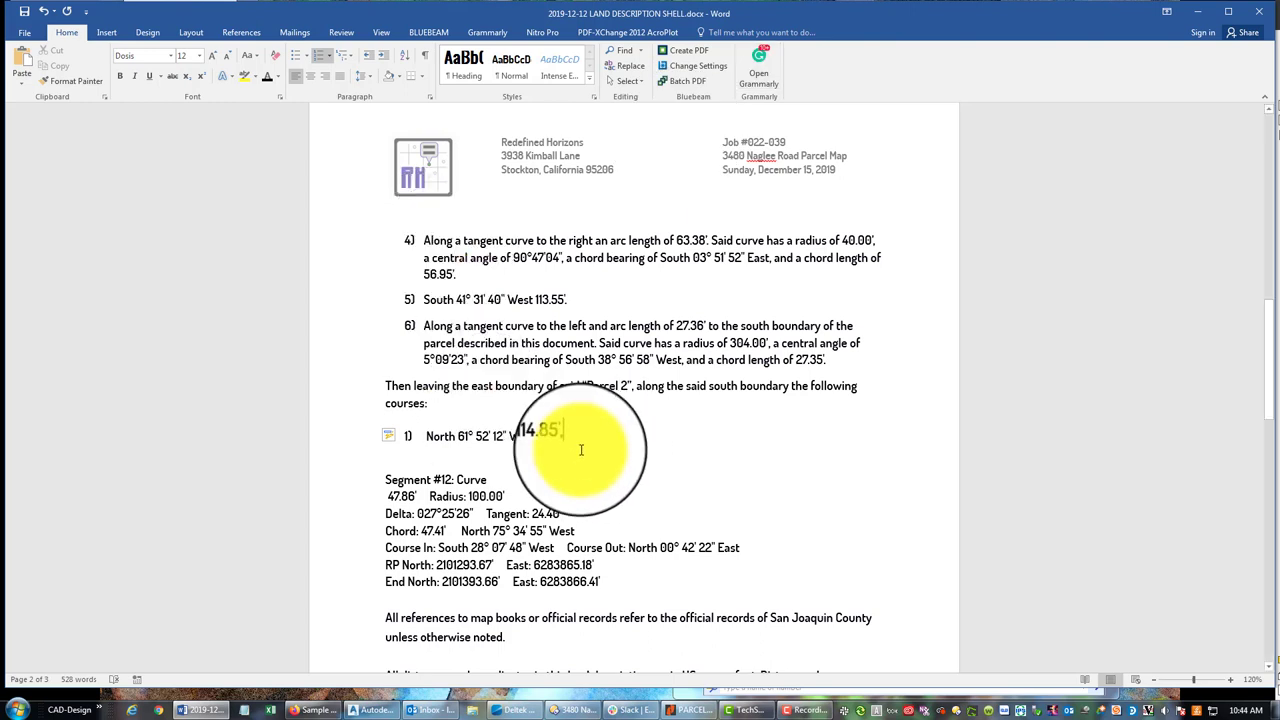
{"action": "key", "text": "BackSpace"}
{"action": "key", "text": "Return"}
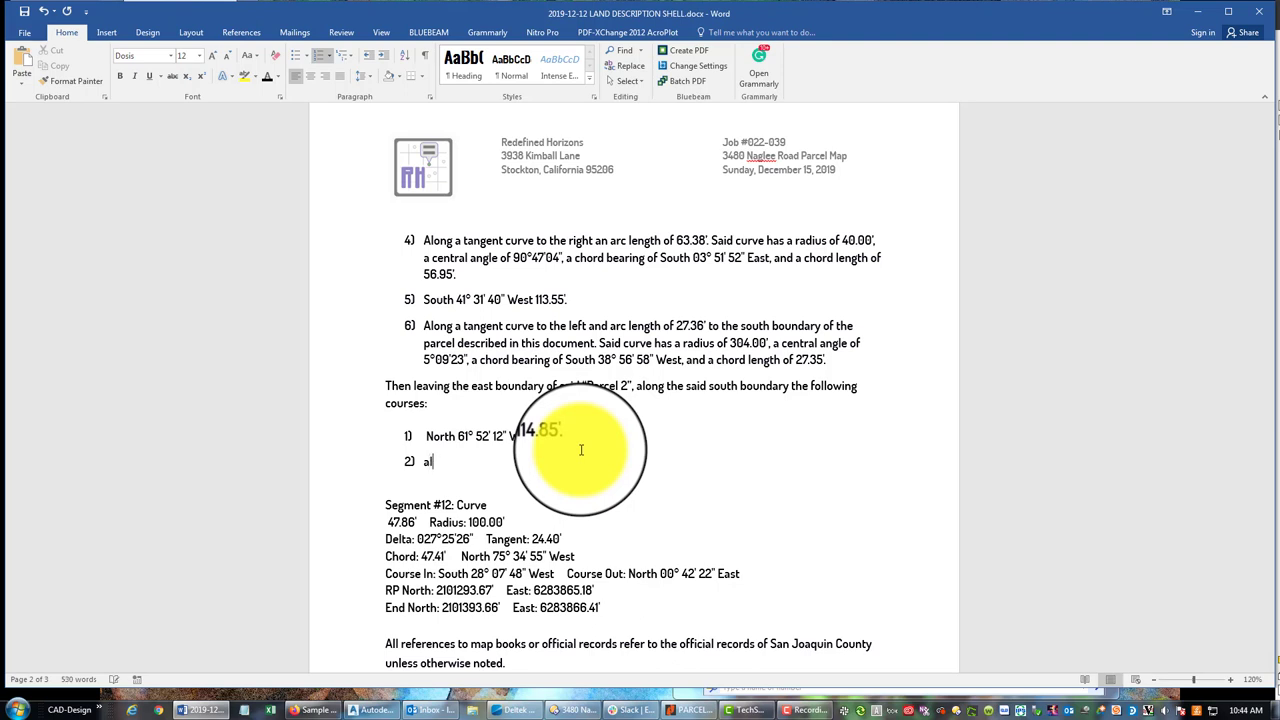
{"action": "type", "text": "Along a tangent curveto the"}
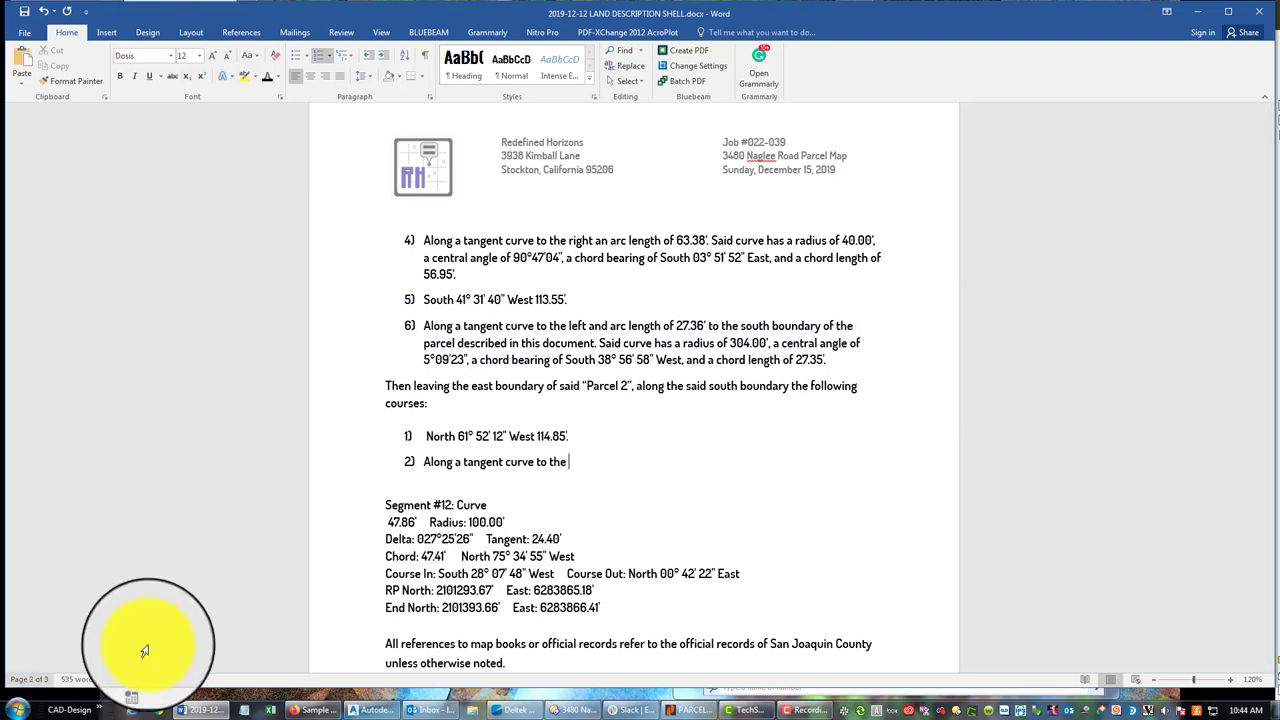
Continue course 2 as a left curve with arc length 47.86' to the bold Point of Beginning
{"action": "left_click", "coordinate": [372, 709]}
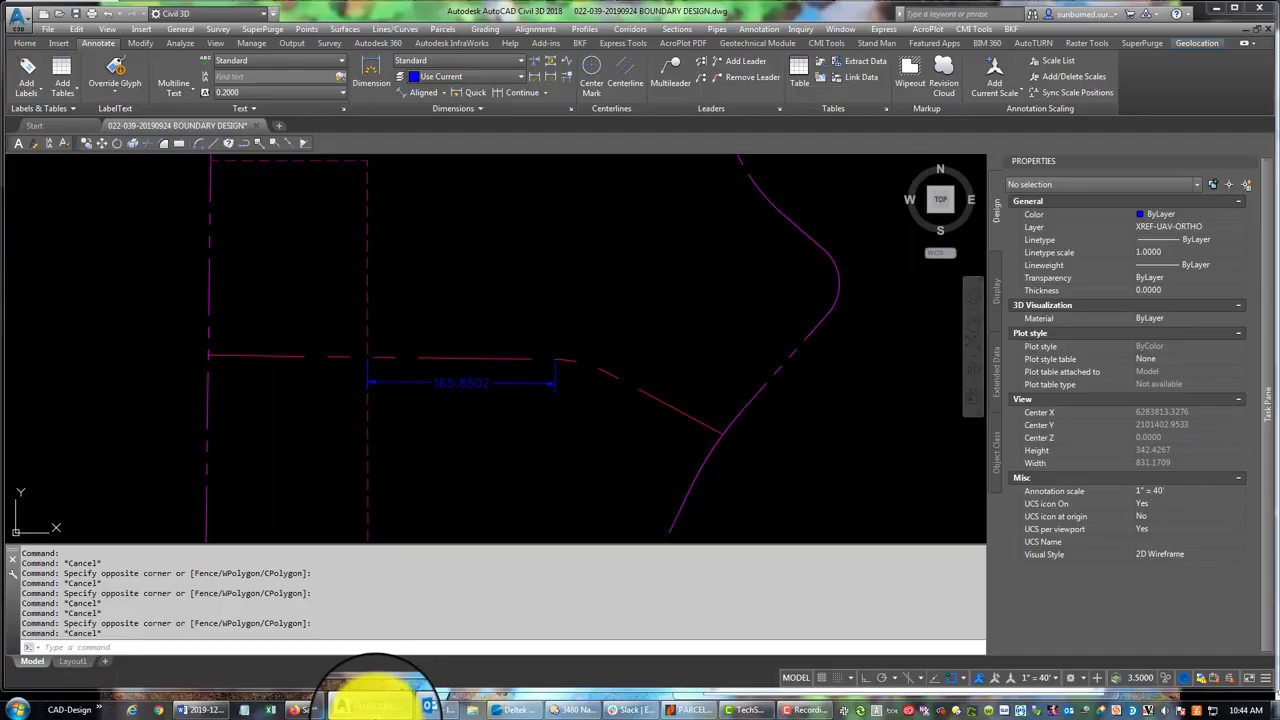
{"action": "left_click", "coordinate": [372, 705]}
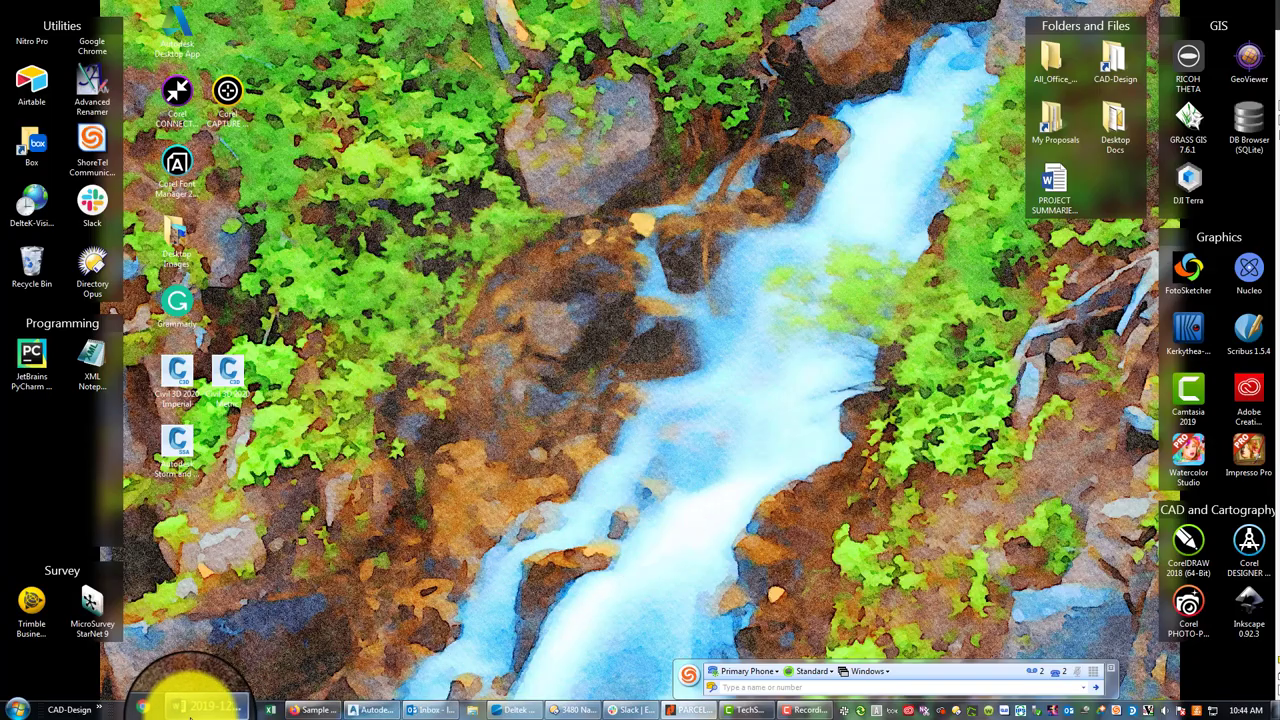
{"action": "left_click", "coordinate": [195, 709]}
{"action": "type", "text": "left a"}
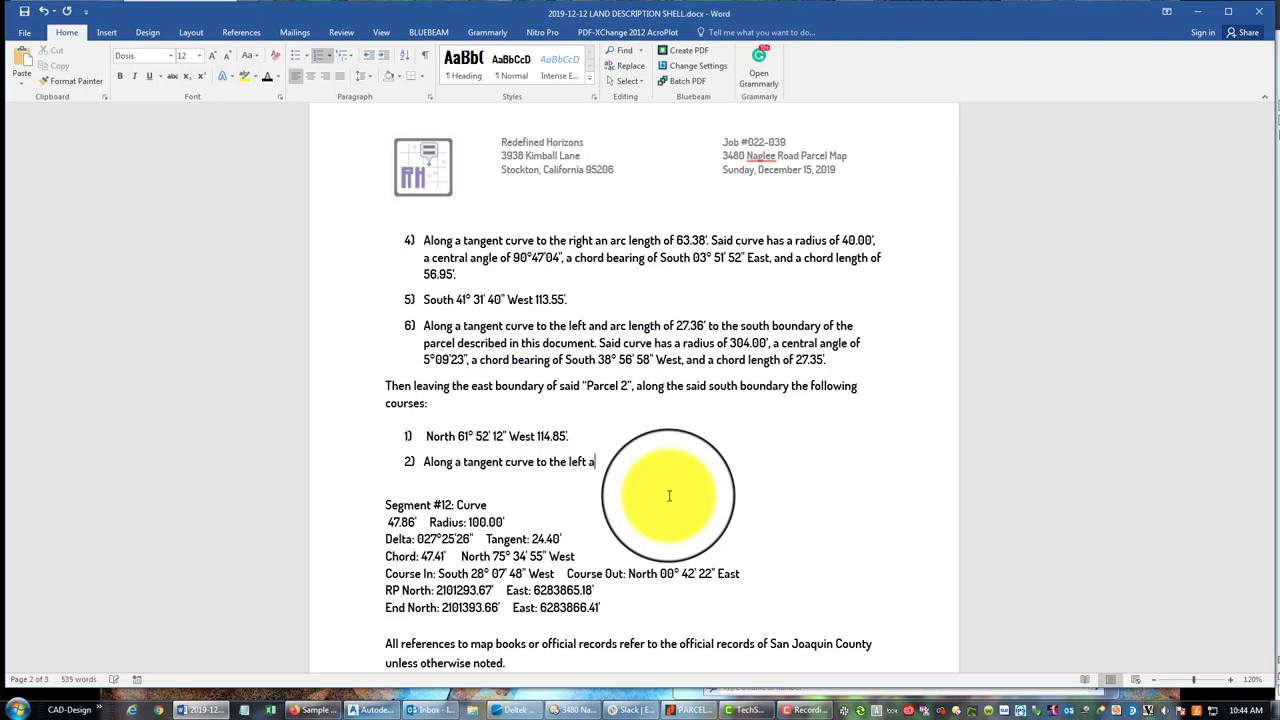
{"action": "type", "text": "nd arc length of 47.8 he"}
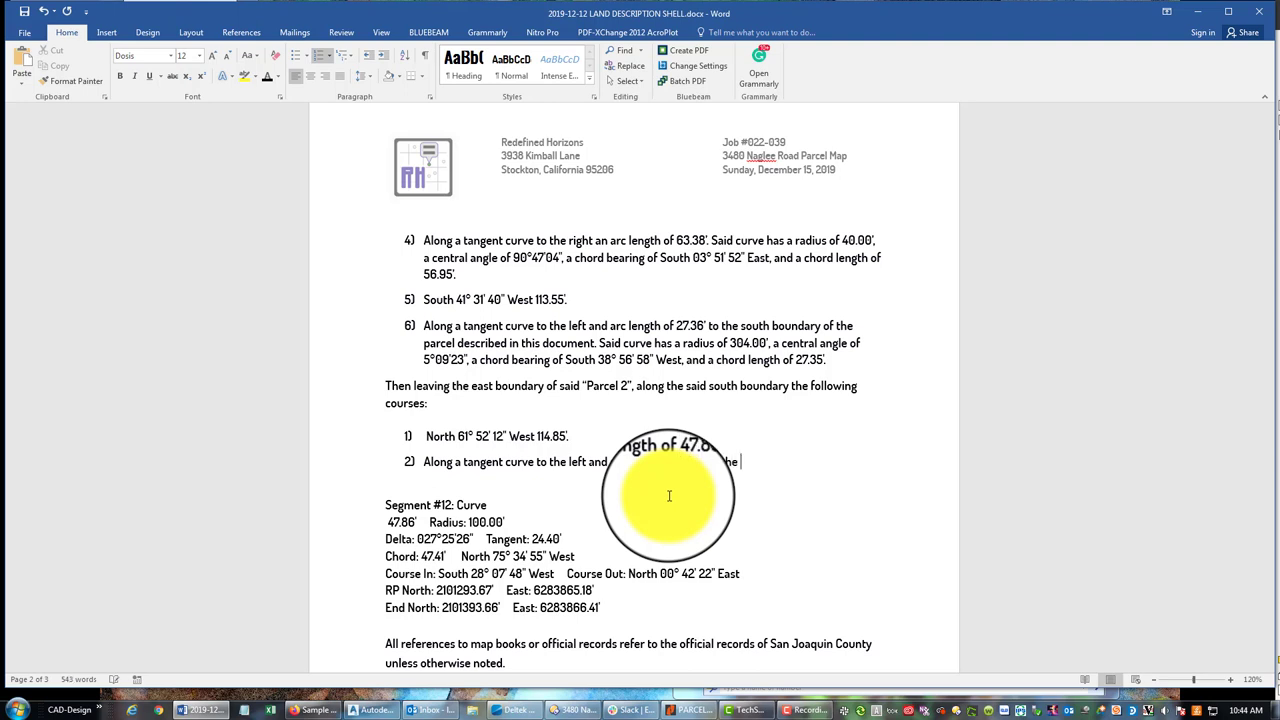
{"action": "key", "text": "ctrl+b"}
{"action": "type", "text": "oint of Beginning"}
{"action": "key", "text": "ctrl+b"}
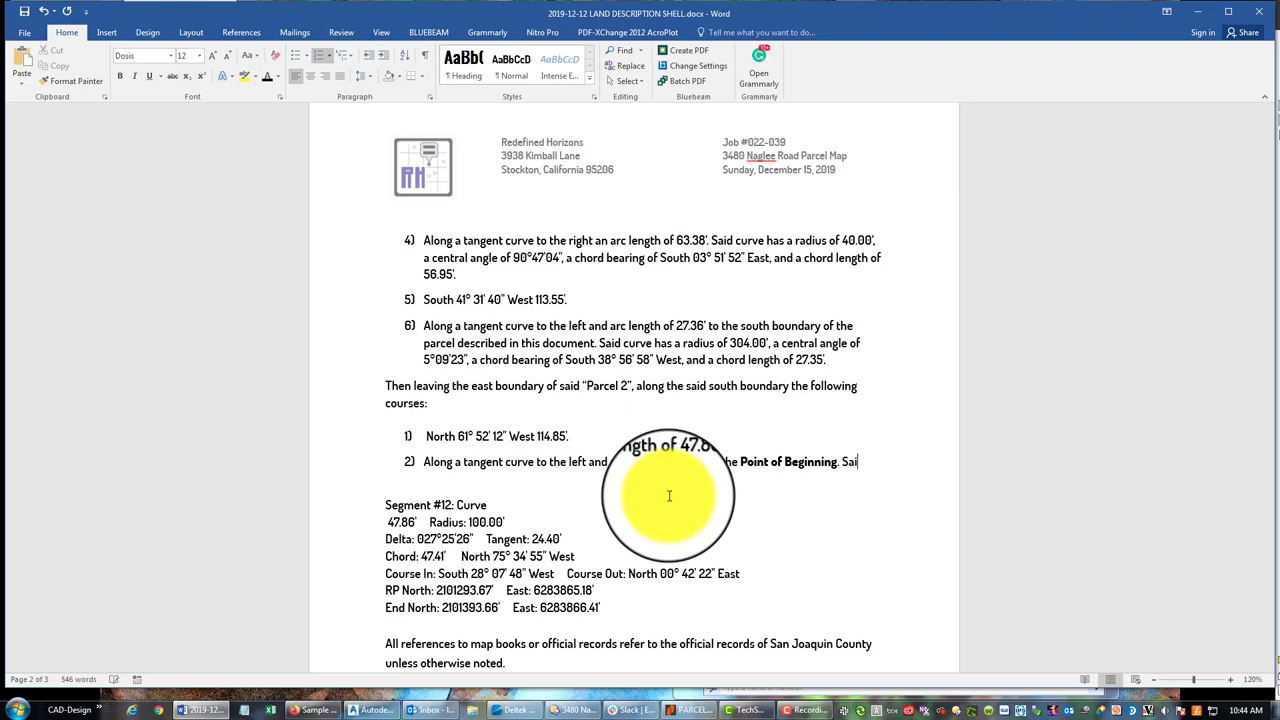
Add radius 100.00' and the Segment #12 Delta as course 2's central angle
{"action": "type", "text": ". Said curve having"}
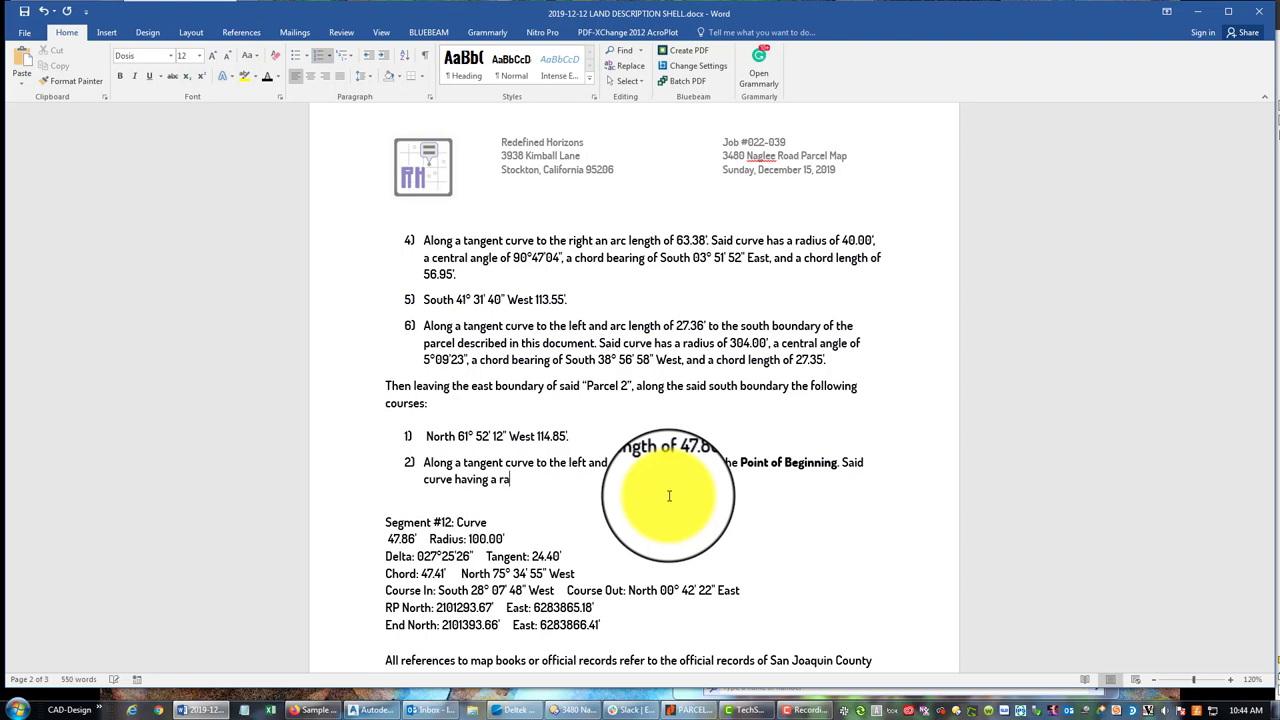
{"action": "type", "text": " a radius of 100.00', a c"}
{"action": "type", "text": "entral angle of"}
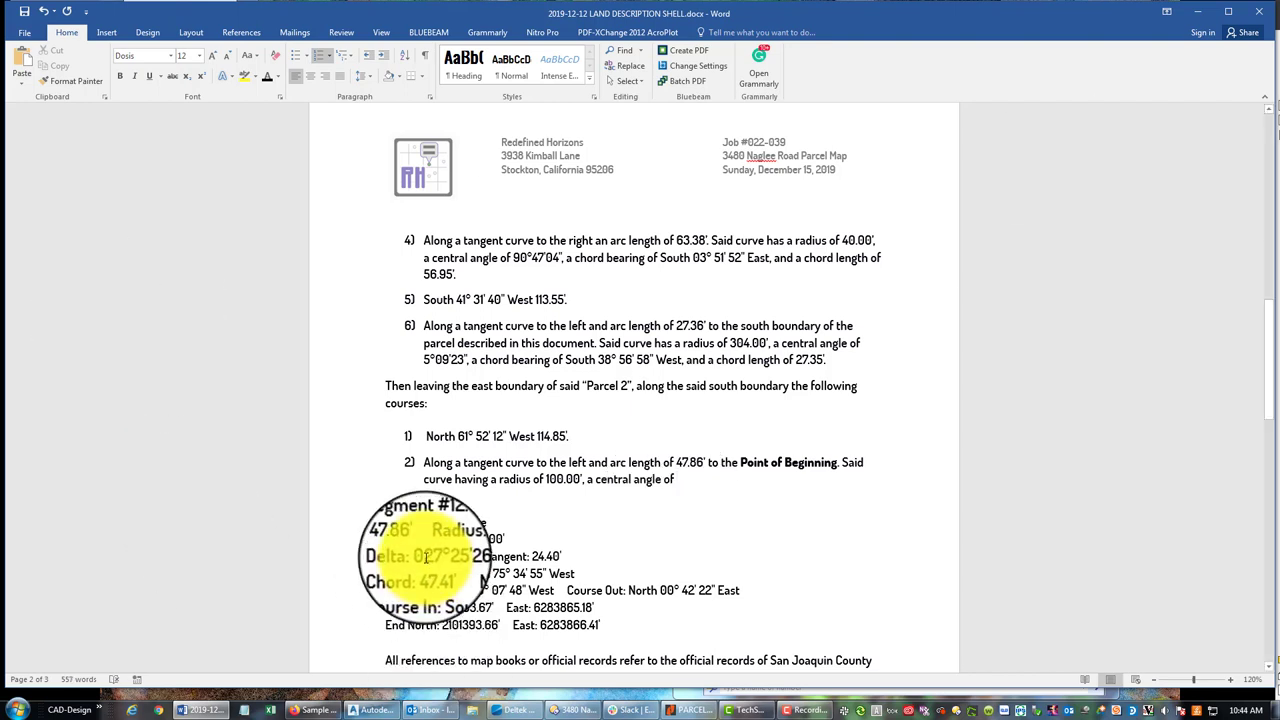
{"action": "left_click_drag", "start_coordinate": [426, 558], "coordinate": [476, 560]}
{"action": "key", "text": "ctrl+c"}
{"action": "left_click", "coordinate": [678, 480]}
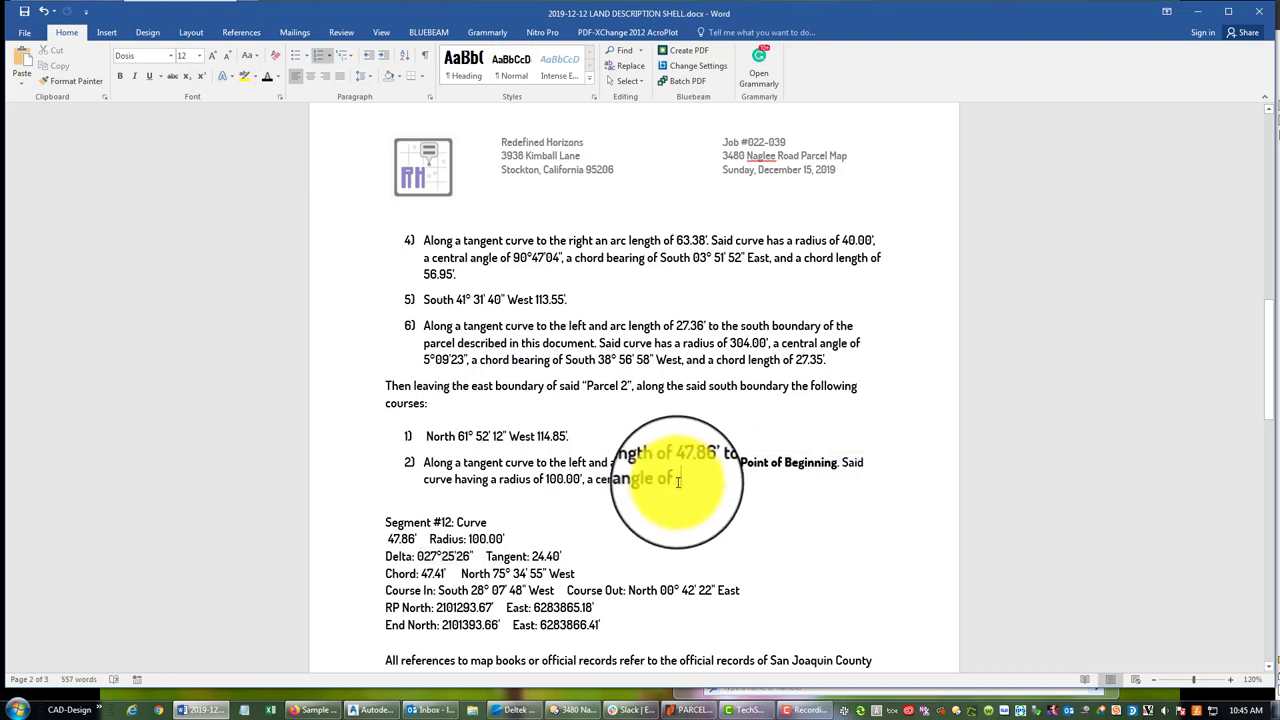
{"action": "key", "text": "ctrl+v"}
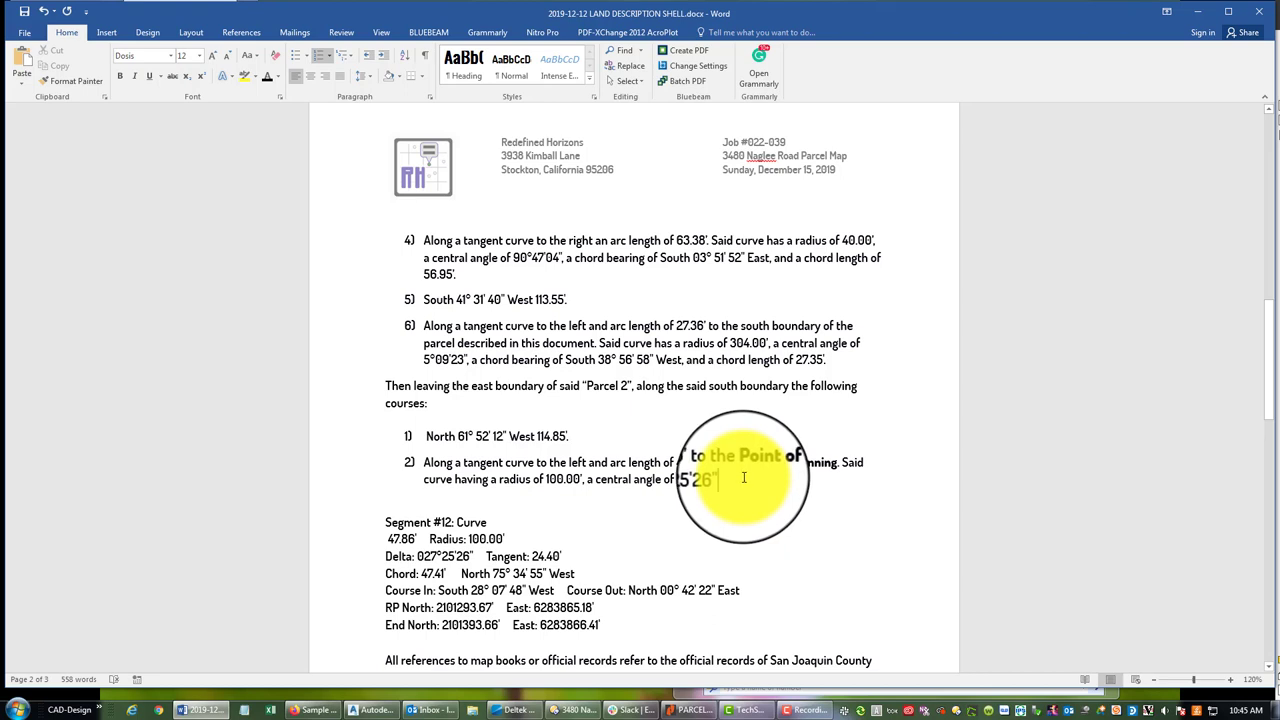
Add chord bearing North 75° 34' 55" West to course 2
{"action": "type", "text": ","}
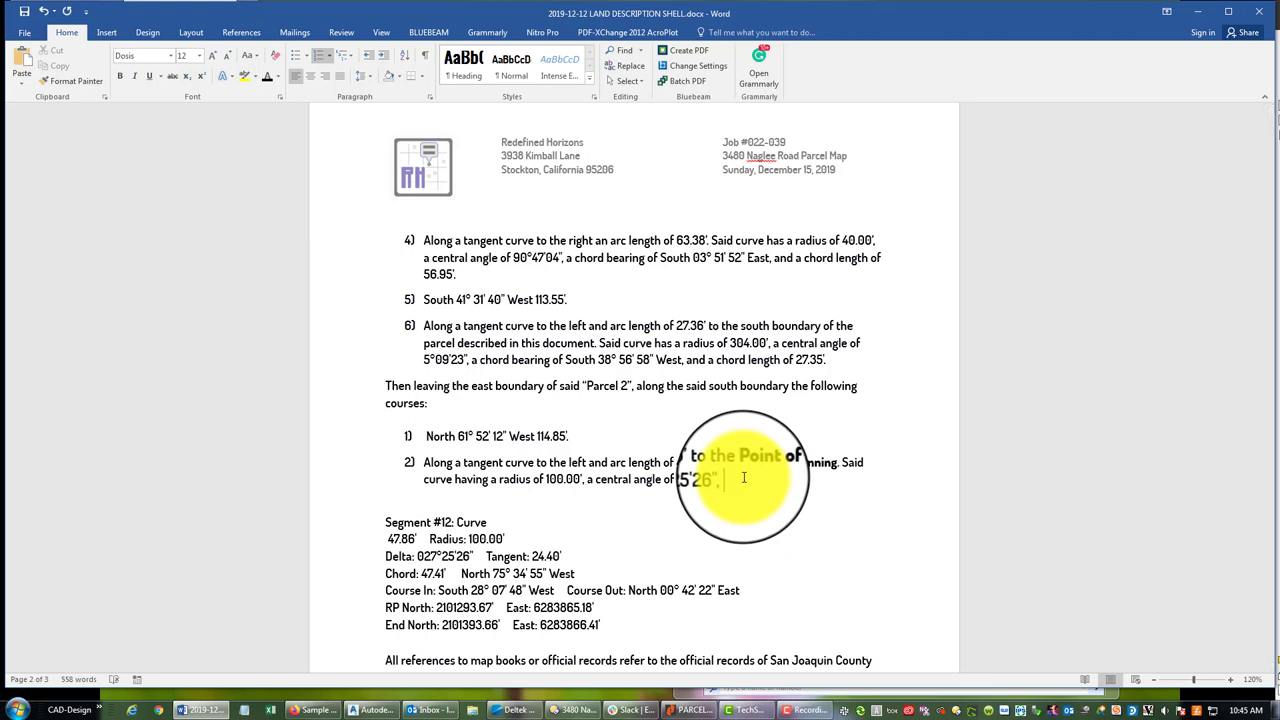
{"action": "type", "text": " a chord bearing of"}
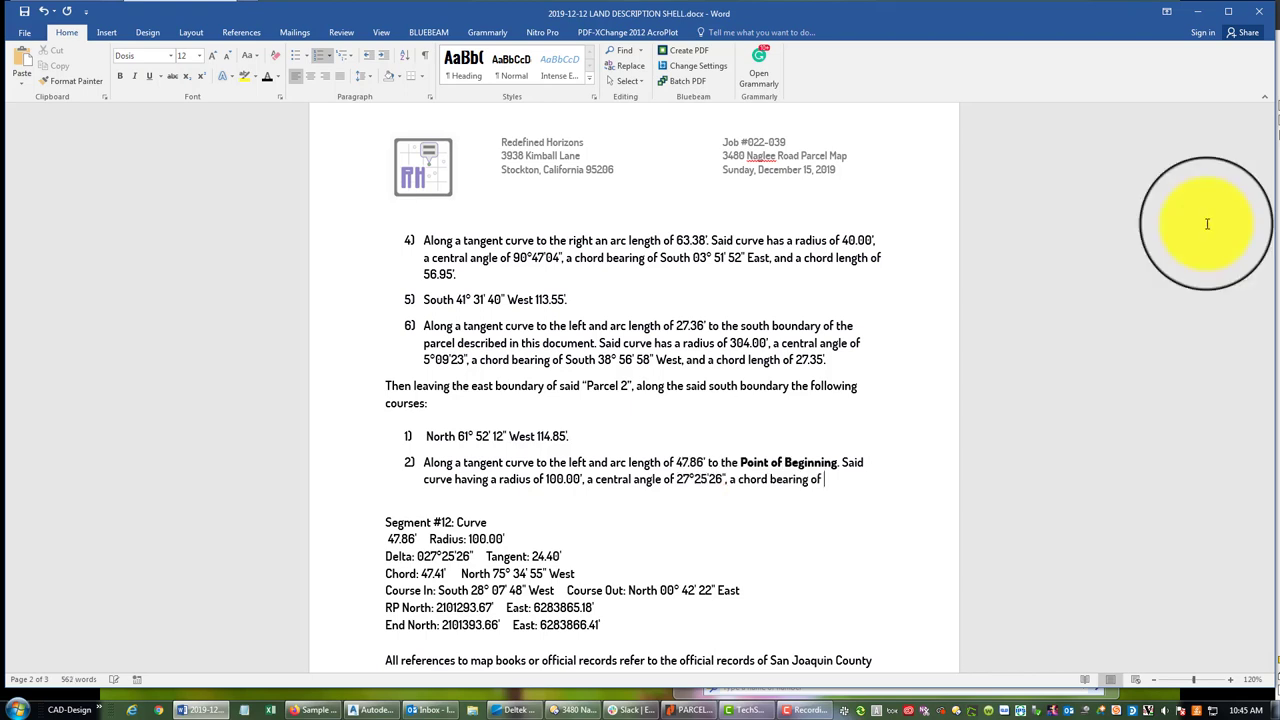
{"action": "left_click_drag", "start_coordinate": [461, 573], "coordinate": [576, 573]}
{"action": "key", "text": "ctrl+c"}
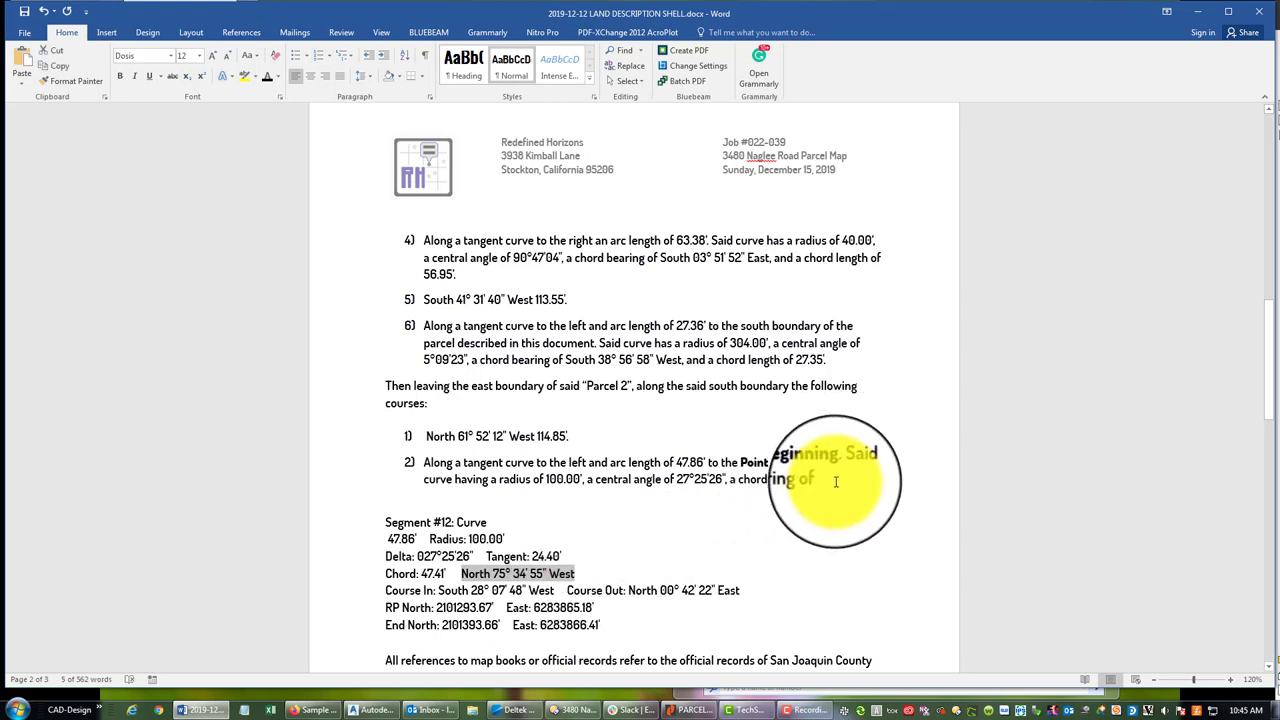
{"action": "left_click", "coordinate": [836, 479]}
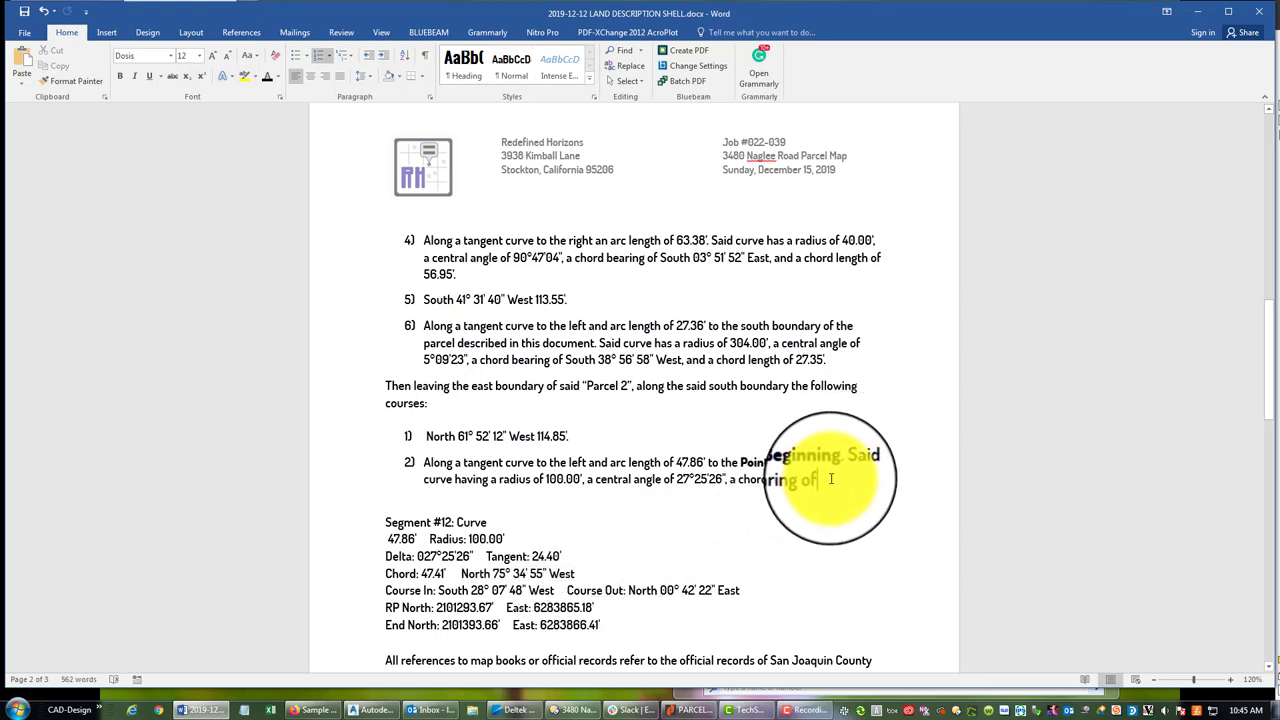
{"action": "key", "text": "ctrl+v"}
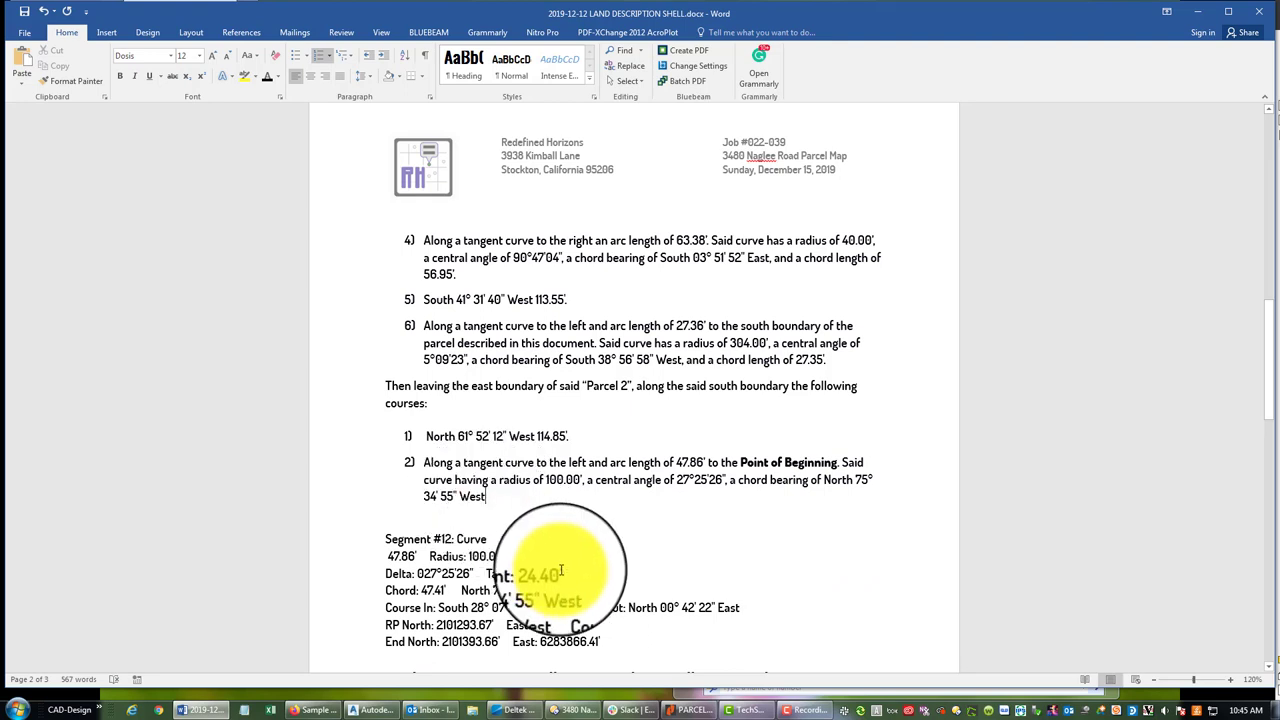
{"action": "type", "text": ", and a chord length of 47.41."}
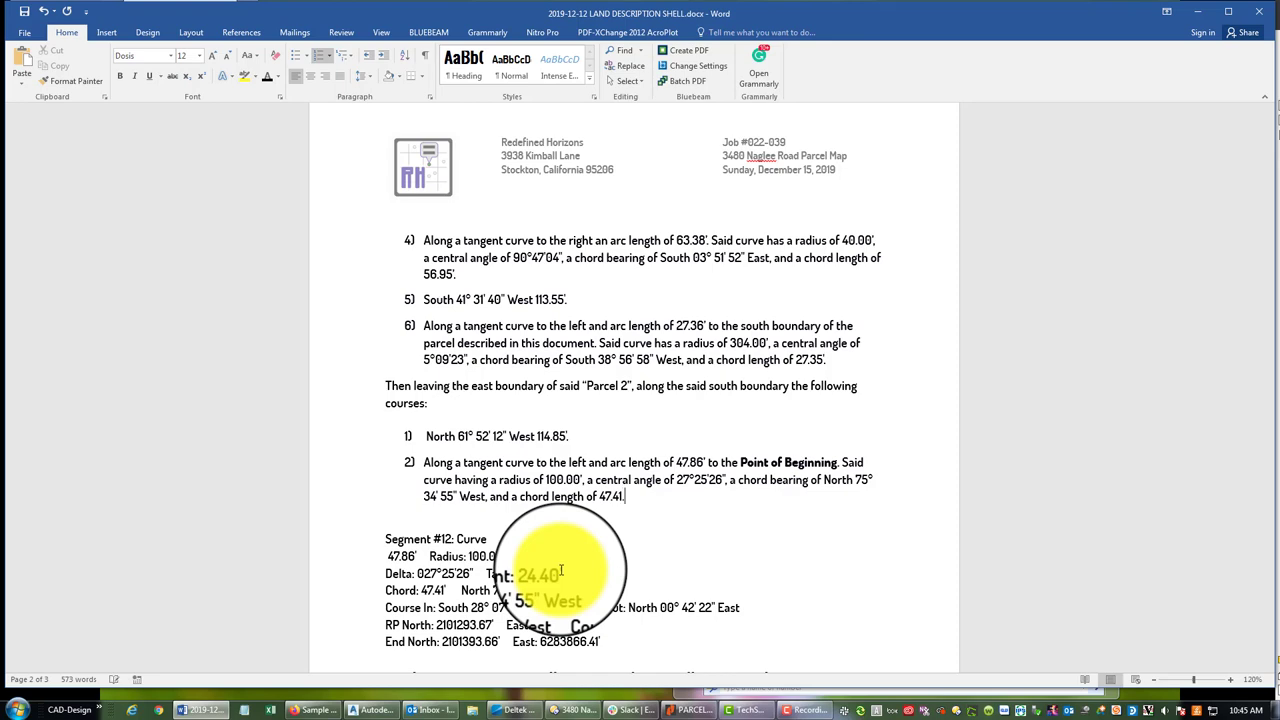
{"action": "scroll", "coordinate": [663, 377], "scroll_direction": "down", "scroll_amount": 3}
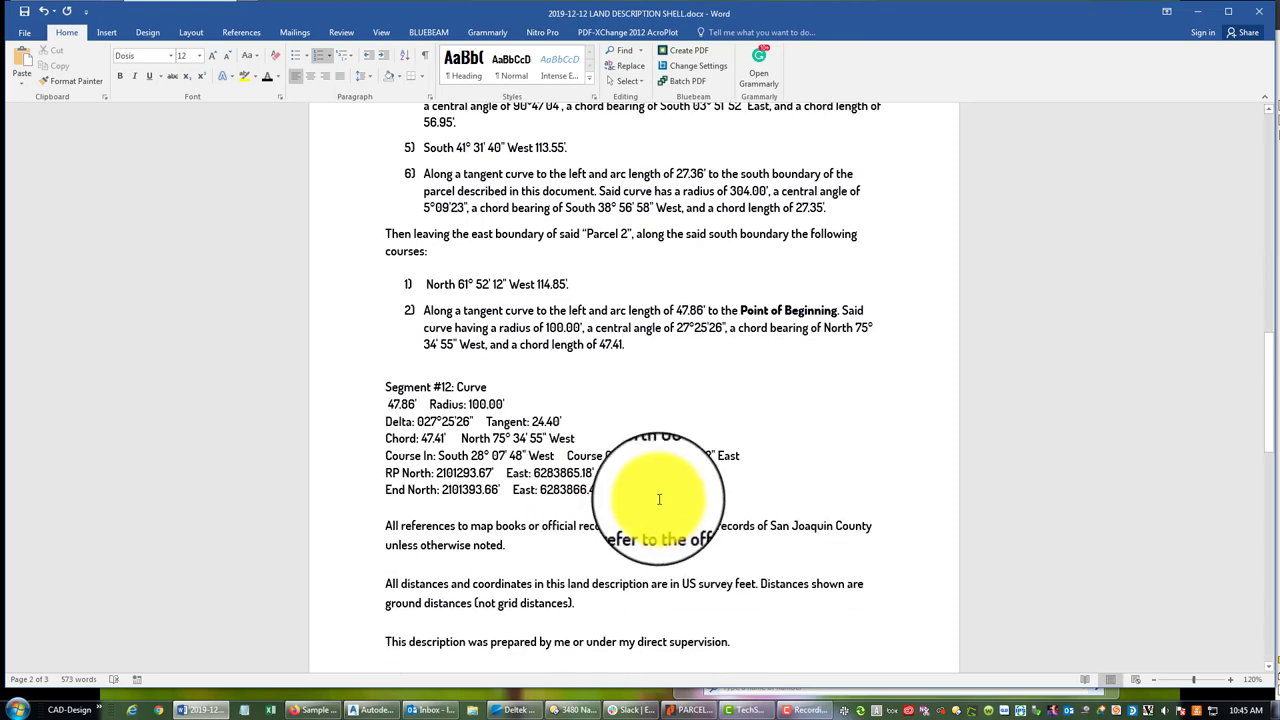
Delete the Segment #12 curve data block and the red 'Then leaving XXX' placeholder line
{"action": "left_click_drag", "start_coordinate": [663, 491], "coordinate": [403, 391]}
{"action": "key", "text": "Delete"}
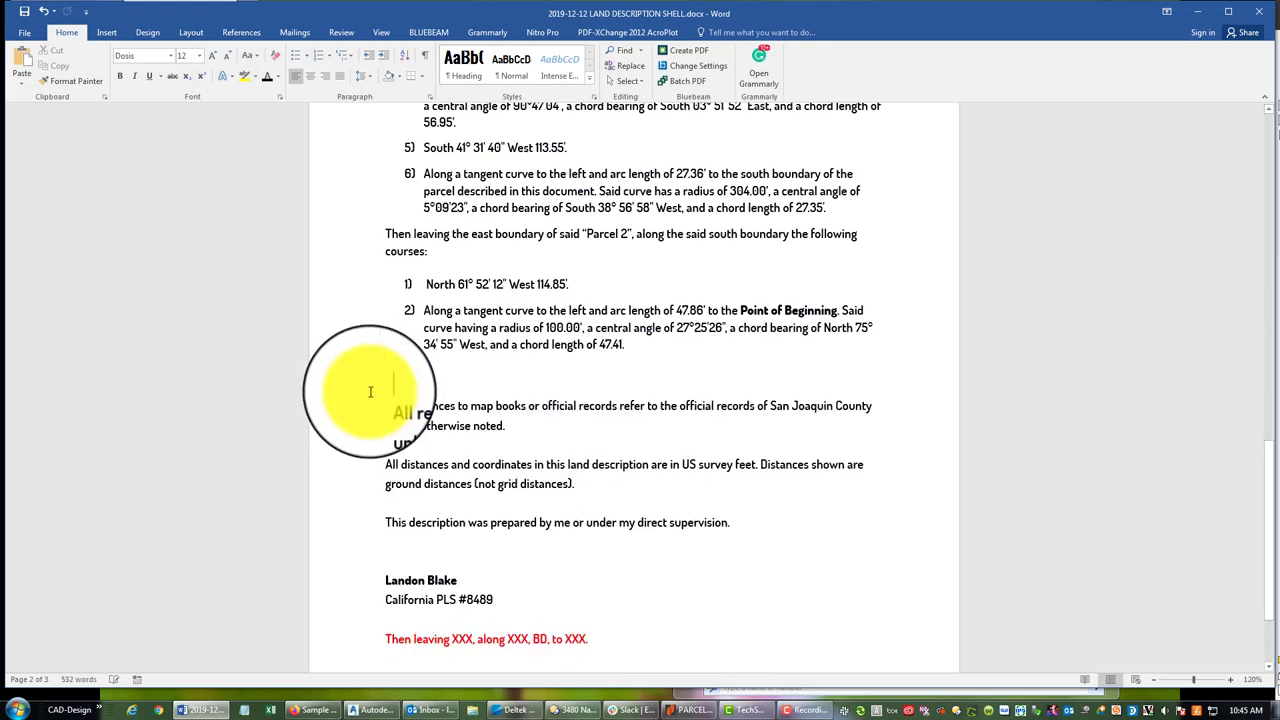
{"action": "left_click", "coordinate": [595, 623]}
{"action": "left_click", "coordinate": [367, 638]}
{"action": "key", "text": "Delete"}
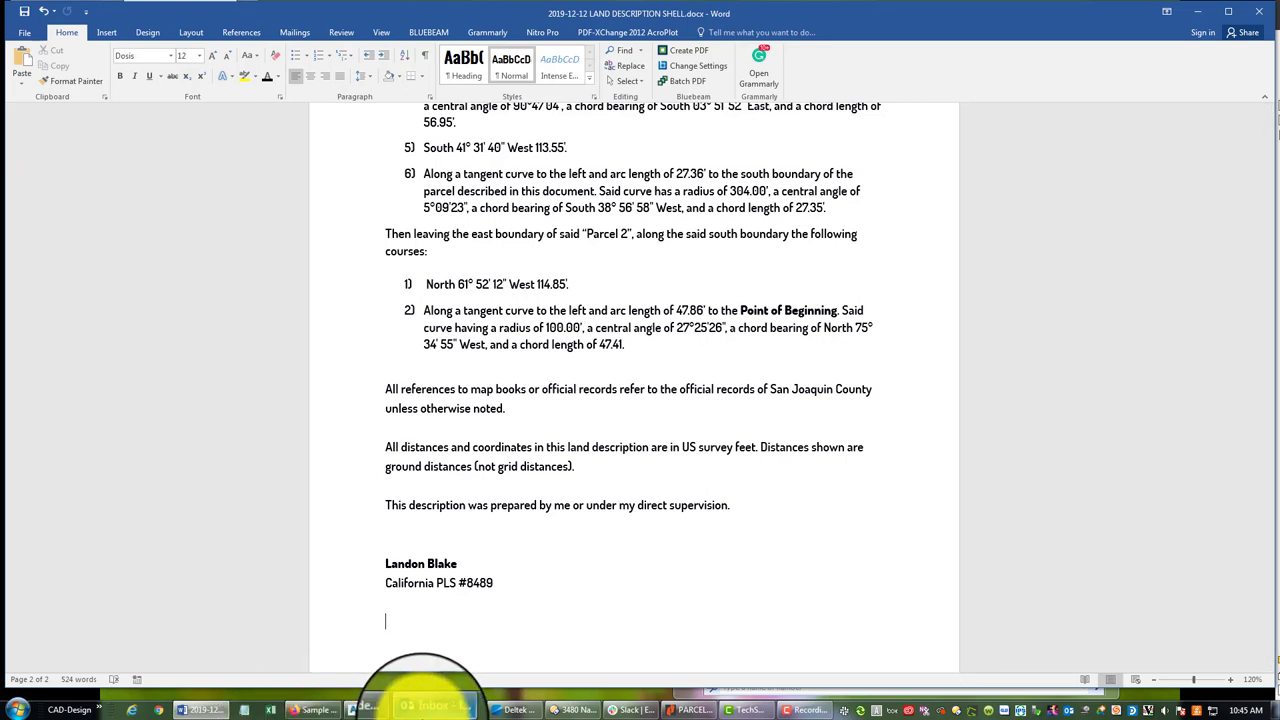
{"action": "left_click", "coordinate": [560, 710]}
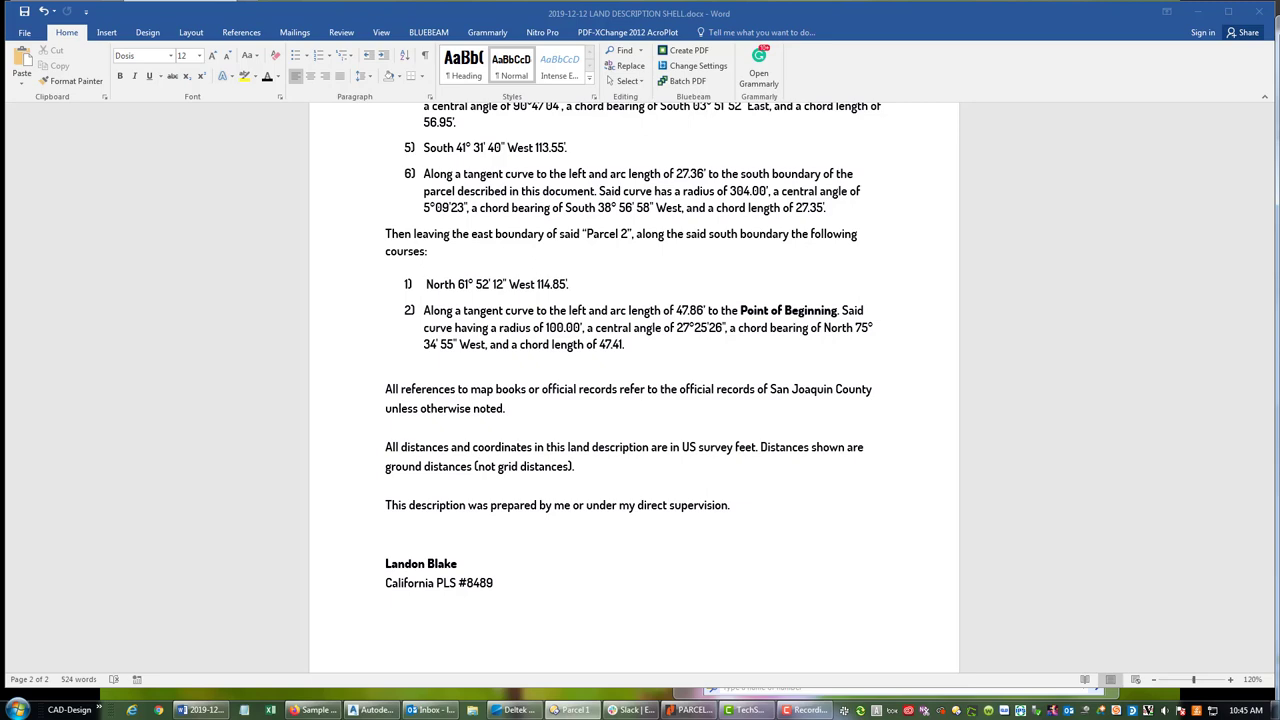
Select the 153381.48 Sq. Ft. area in the courses document, launch Calculator, then close that document
{"action": "scroll", "coordinate": [790, 440], "scroll_direction": "down", "scroll_amount": 8}
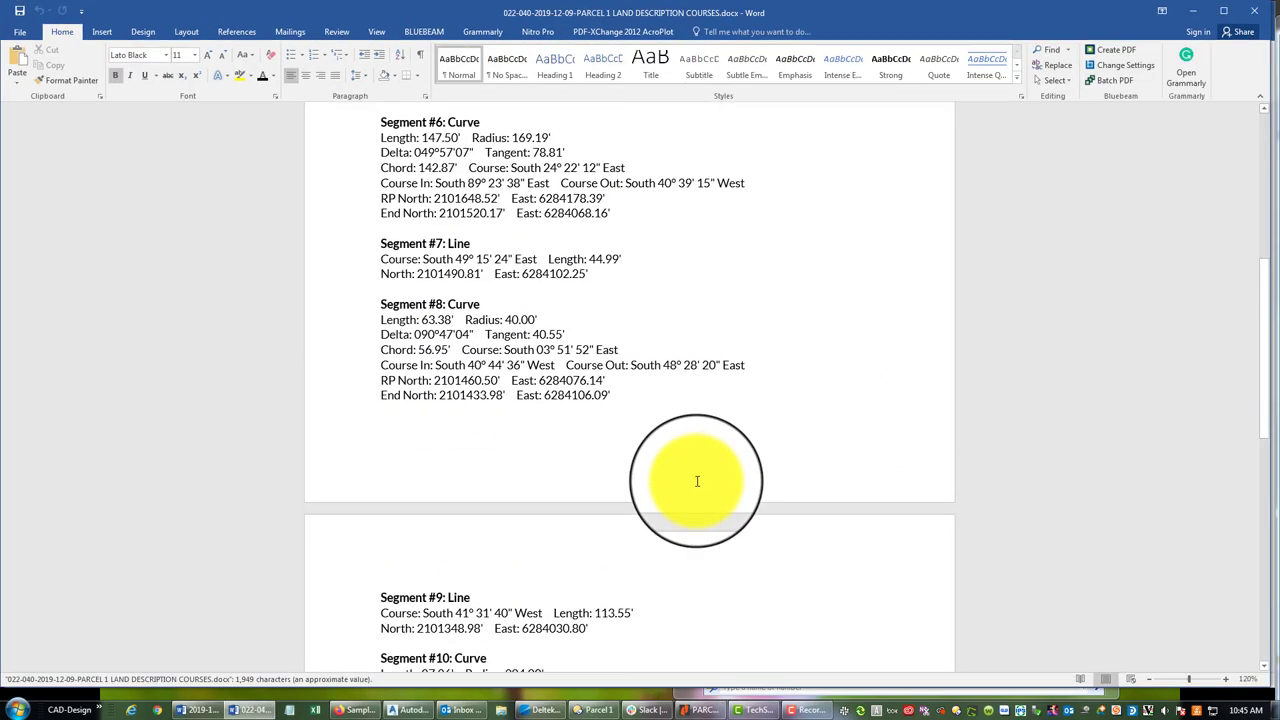
{"action": "scroll", "coordinate": [697, 481], "scroll_direction": "down", "scroll_amount": 12}
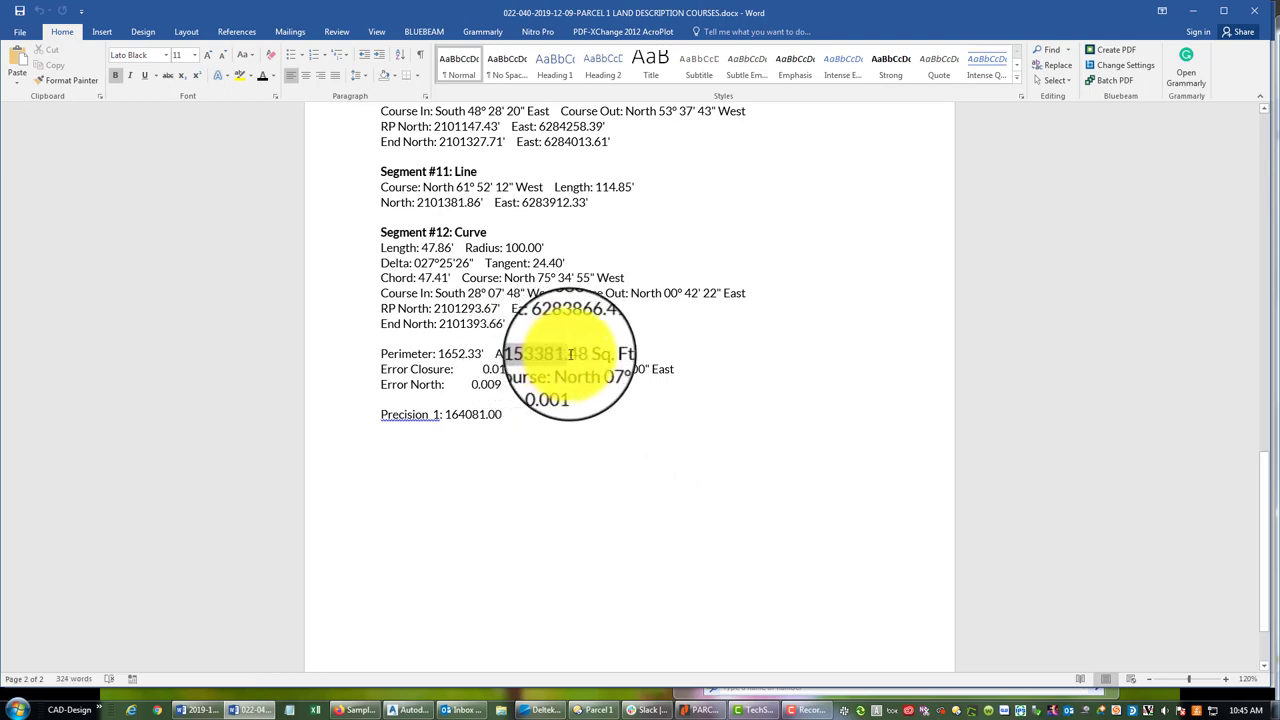
{"action": "left_click_drag", "start_coordinate": [572, 353], "coordinate": [580, 353]}
{"action": "left_click", "coordinate": [18, 709]}
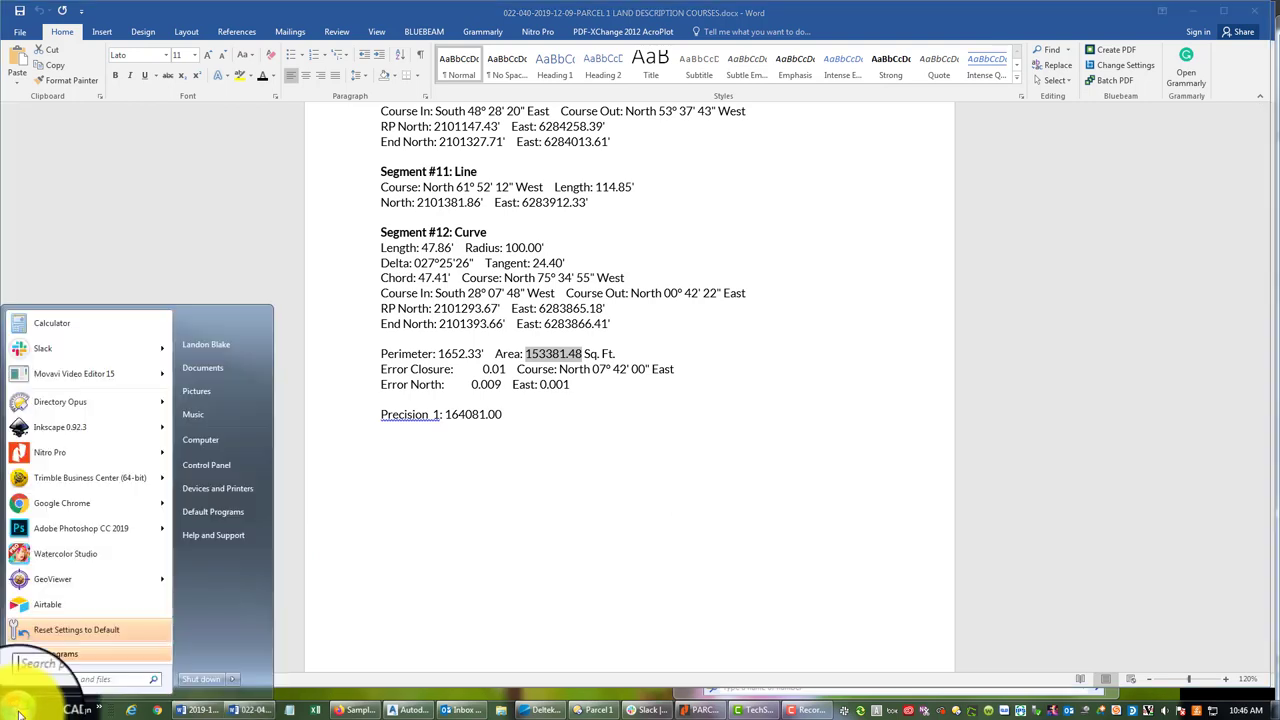
{"action": "left_click", "coordinate": [80, 335]}
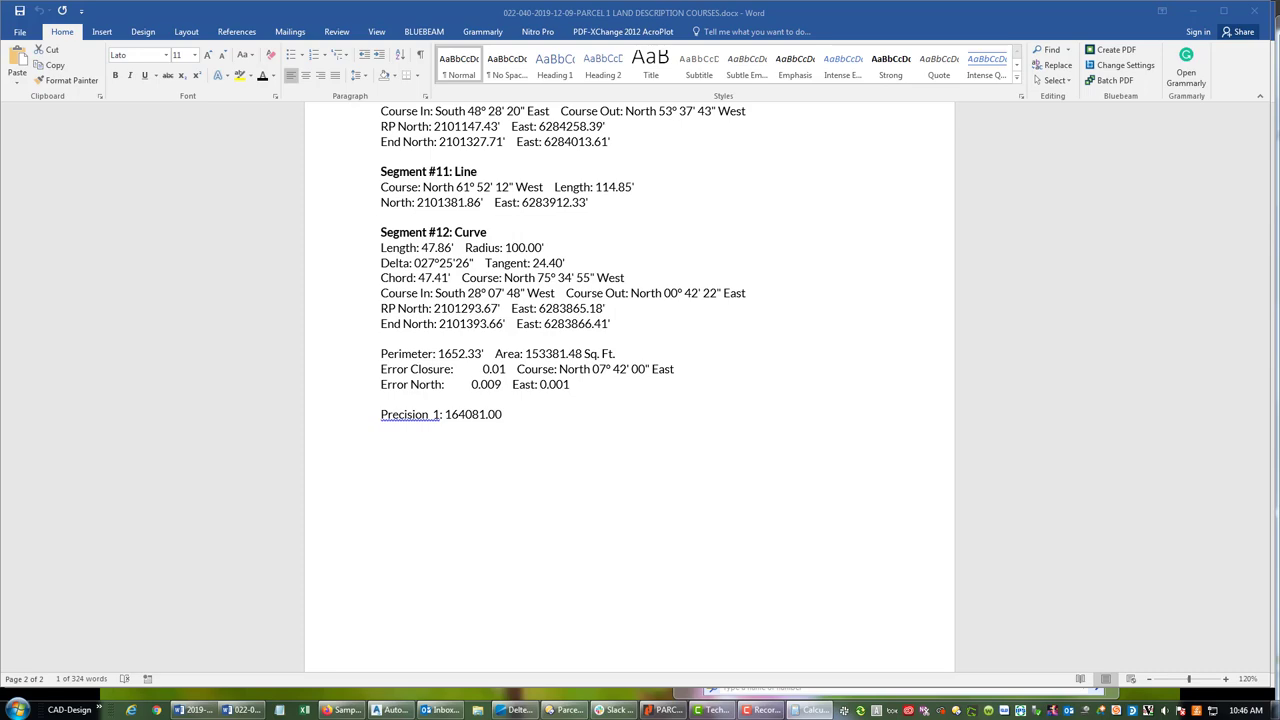
{"action": "left_click", "coordinate": [1252, 12]}
{"action": "left_click", "coordinate": [515, 408]}
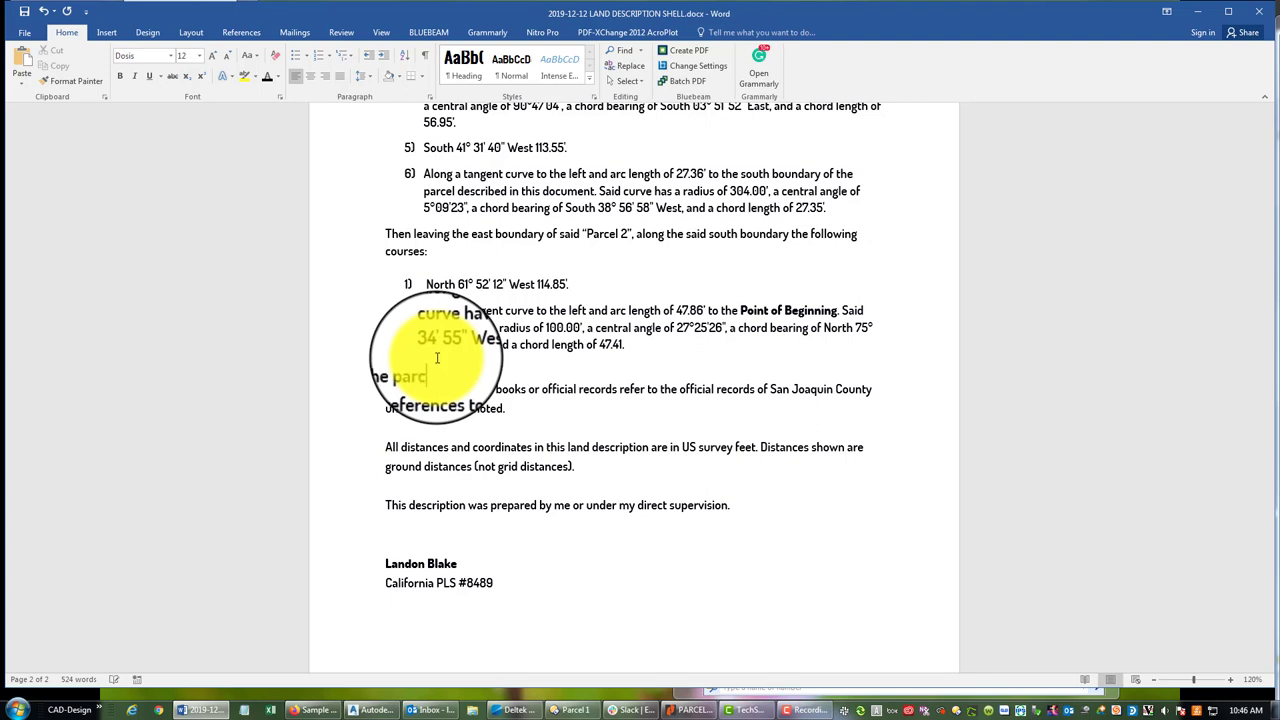
Type 'The parcel described in this document has an area of 3.52 acres, more or less.'
{"action": "type", "text": "escribed in this document has an area of 3.52 acres, more or l"}
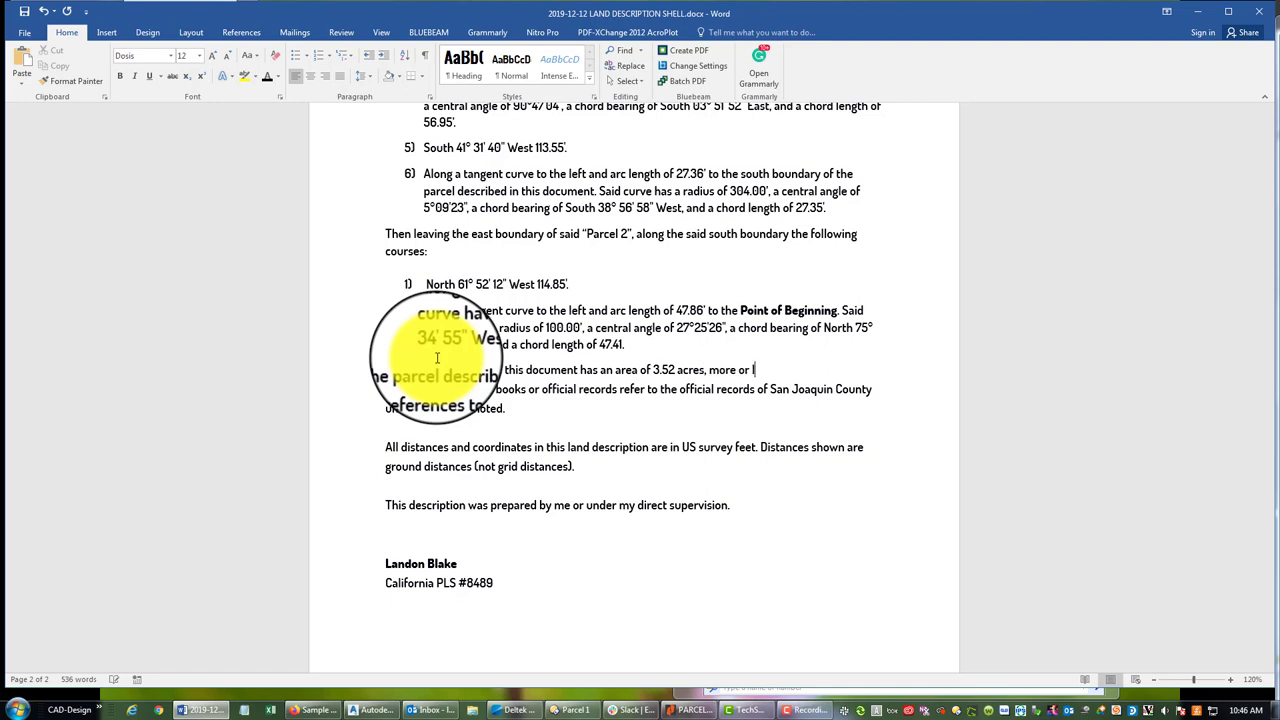
{"action": "type", "text": "."}
{"action": "key", "text": "Return"}
{"action": "left_click", "coordinate": [506, 427]}
Return to page 1 and place the caret at the start of the 'Beginning' paragraph
{"action": "left_click", "coordinate": [531, 543]}
{"action": "scroll", "coordinate": [516, 468], "scroll_direction": "down", "scroll_amount": 3}
{"action": "scroll", "coordinate": [516, 468], "scroll_direction": "up", "scroll_amount": 20}
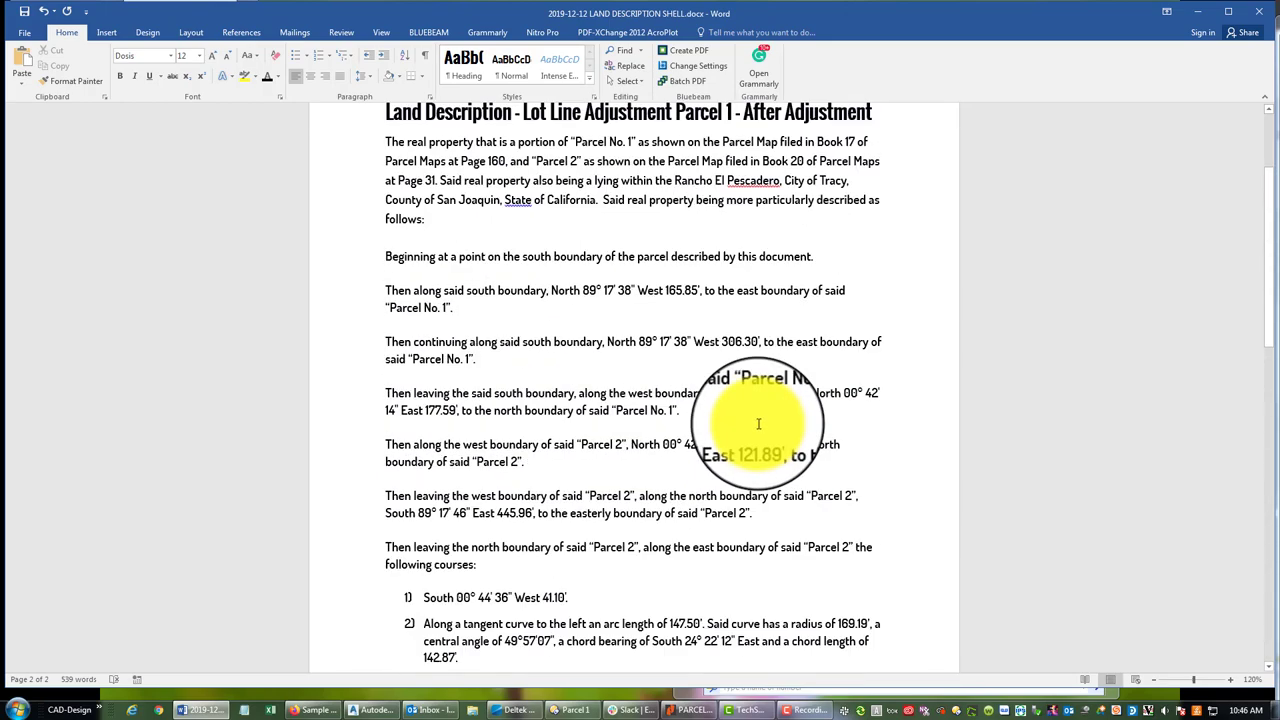
{"action": "scroll", "coordinate": [780, 430], "scroll_direction": "down", "scroll_amount": 2}
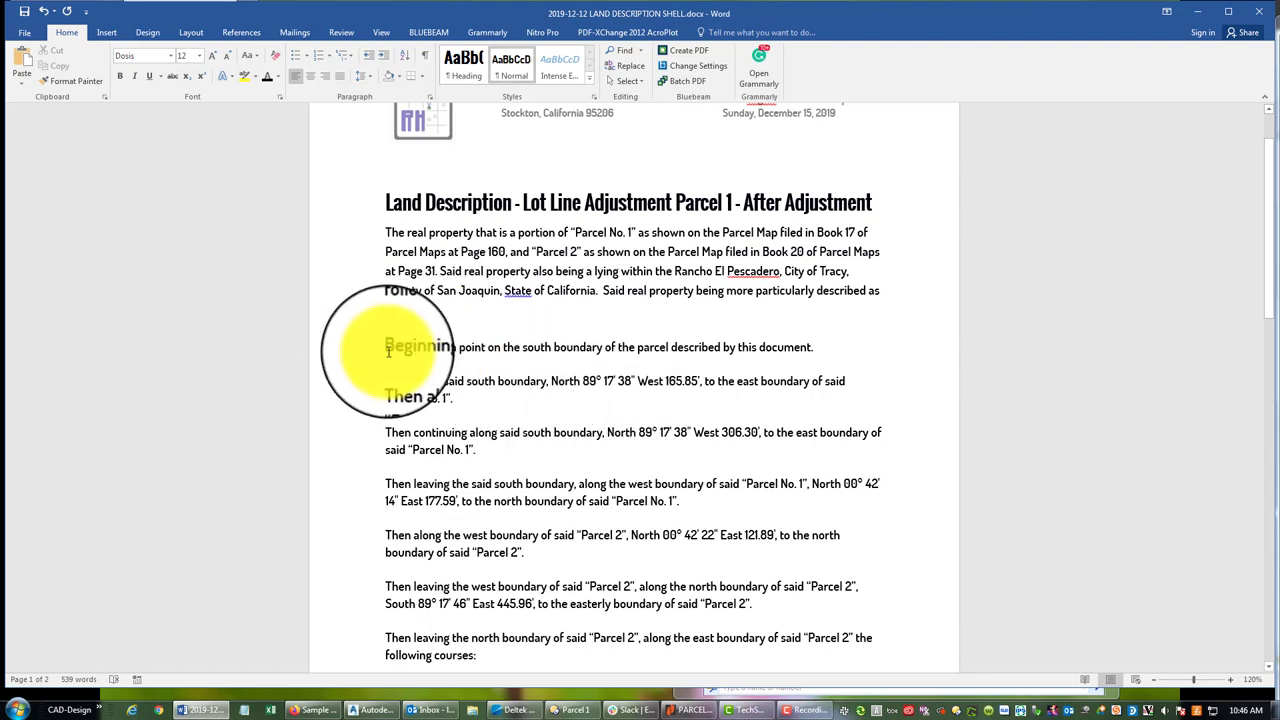
{"action": "double_click", "coordinate": [412, 347]}
{"action": "key", "text": "Left"}
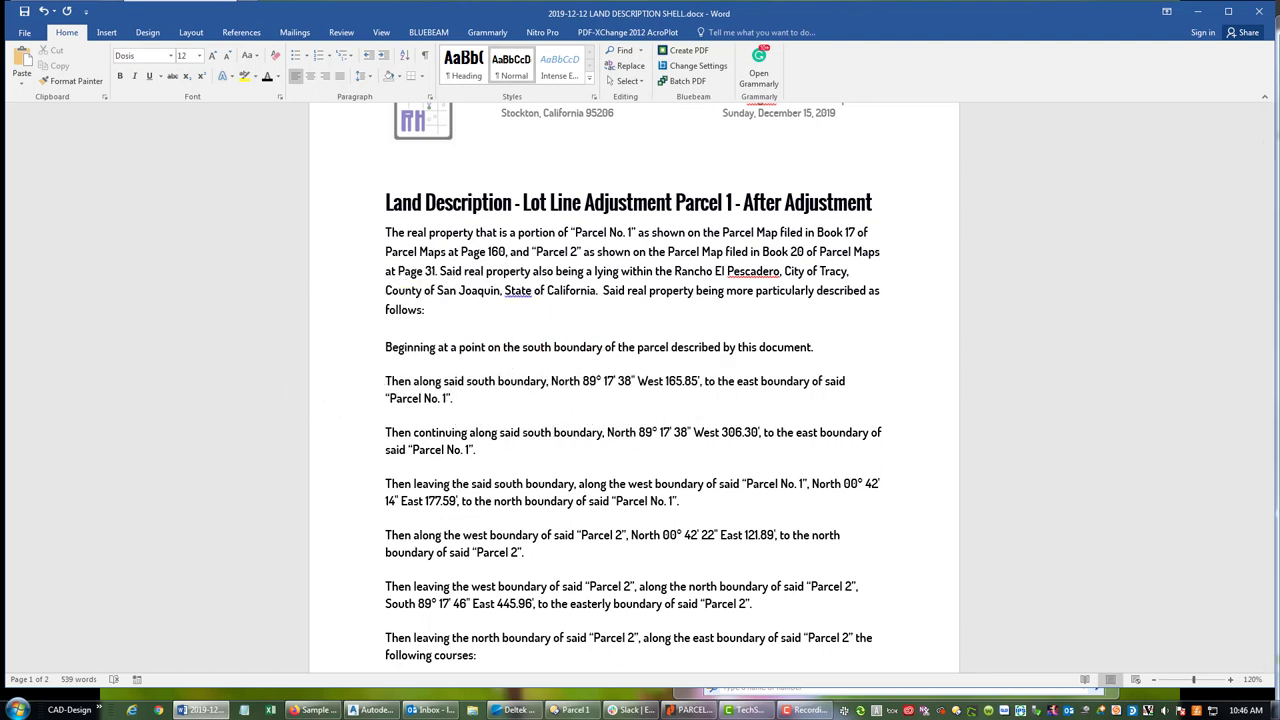